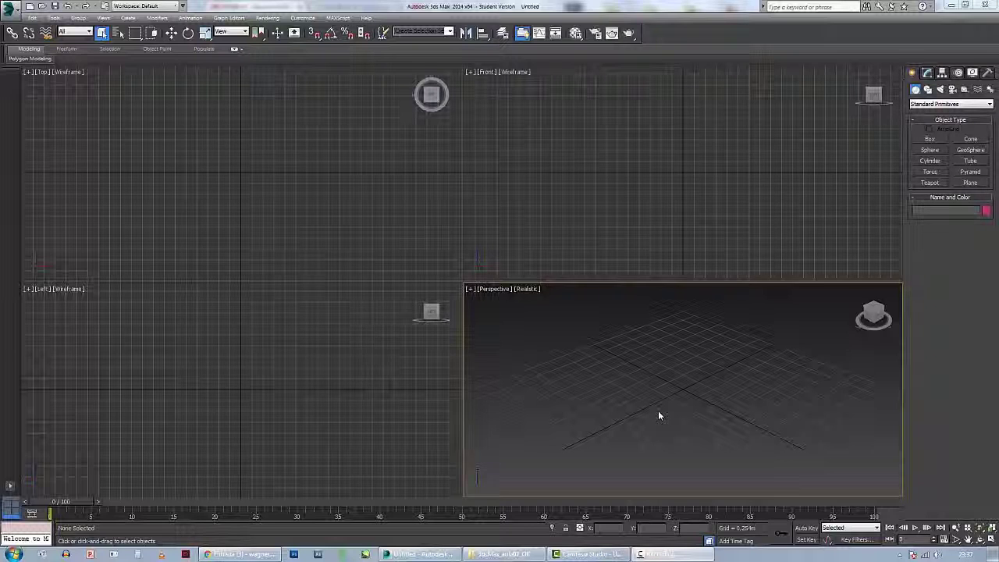
# - Create a box in the Left viewport about 0.917 m long, 0.29 m wide and 0.989 m high
pyautogui.click(930, 139)
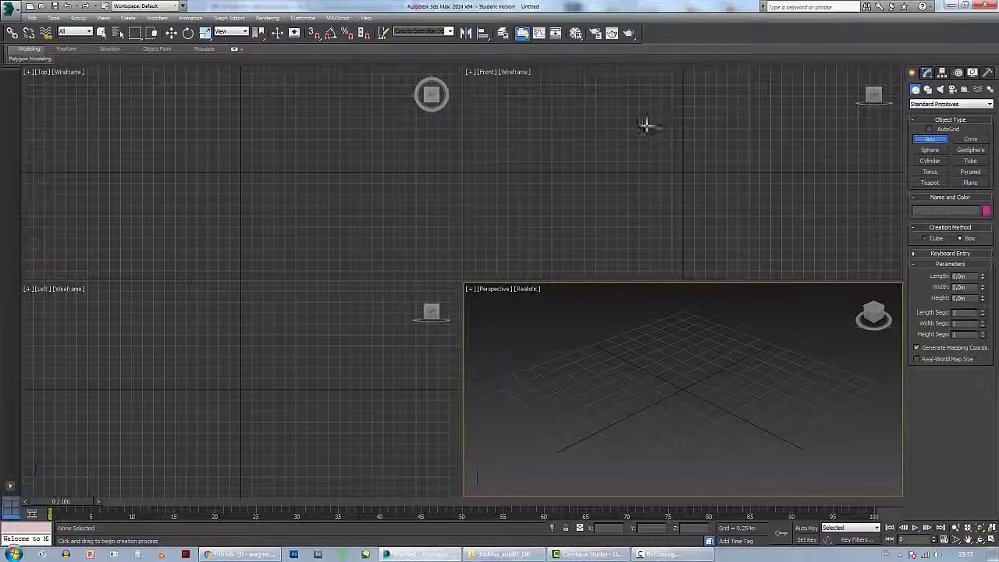
pyautogui.moveTo(616, 125); pyautogui.dragTo(634, 172)
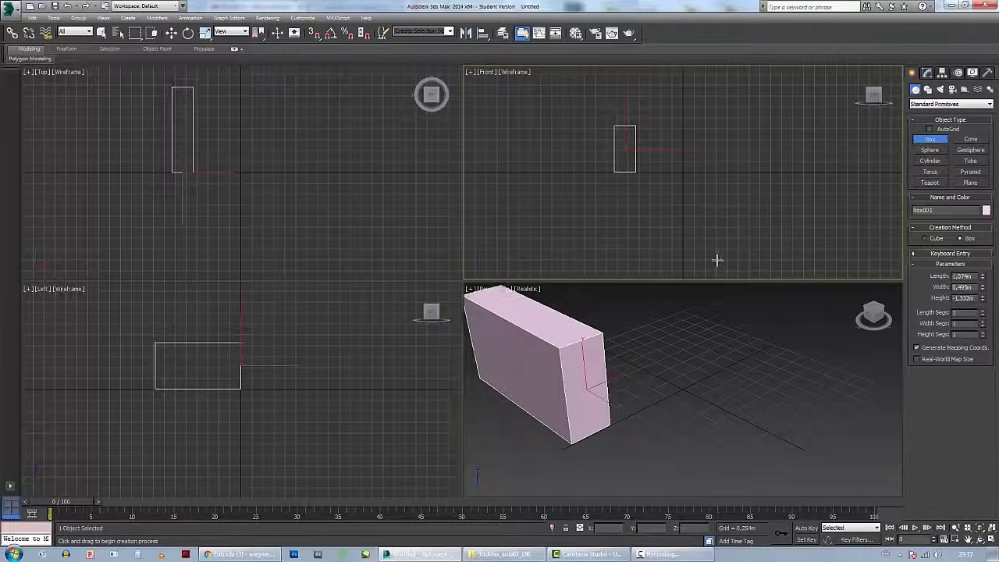
pyautogui.rightClick(310, 132)
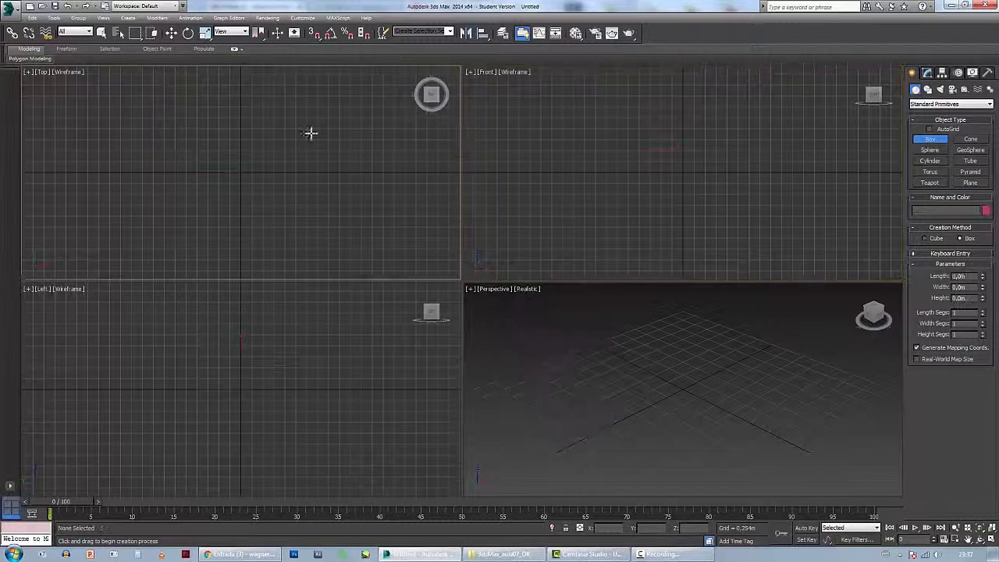
pyautogui.moveTo(188, 353); pyautogui.dragTo(199, 389)
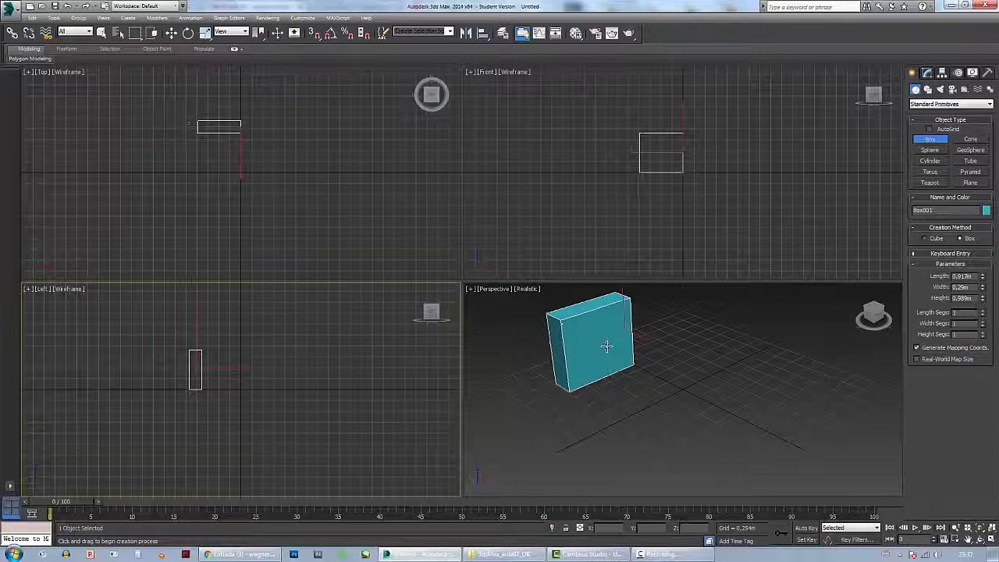
pyautogui.click(575, 408)
# - Scale the box non-uniformly to about 355% on its X axis and 173% on its Z axis
pyautogui.click(204, 33)
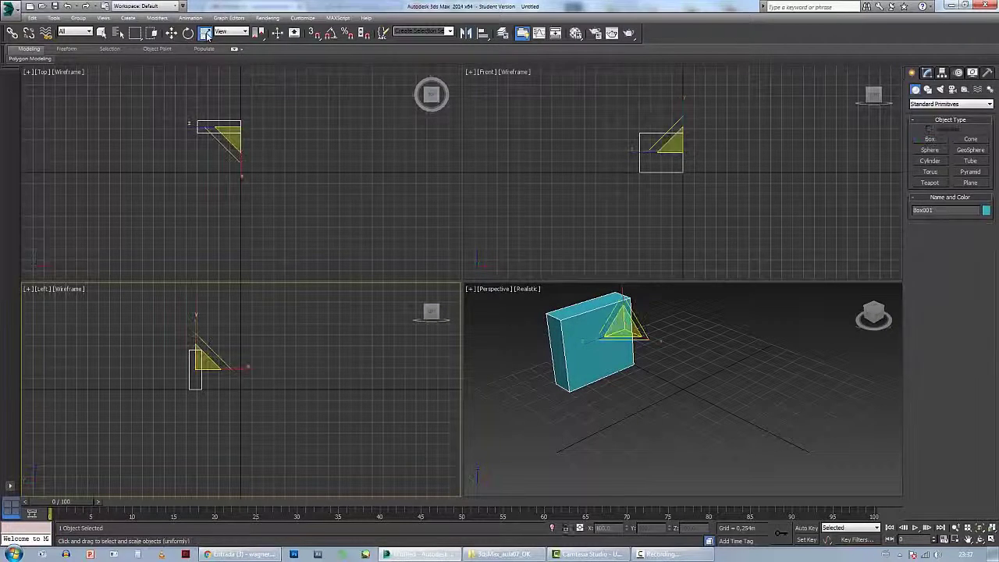
pyautogui.click(592, 341)
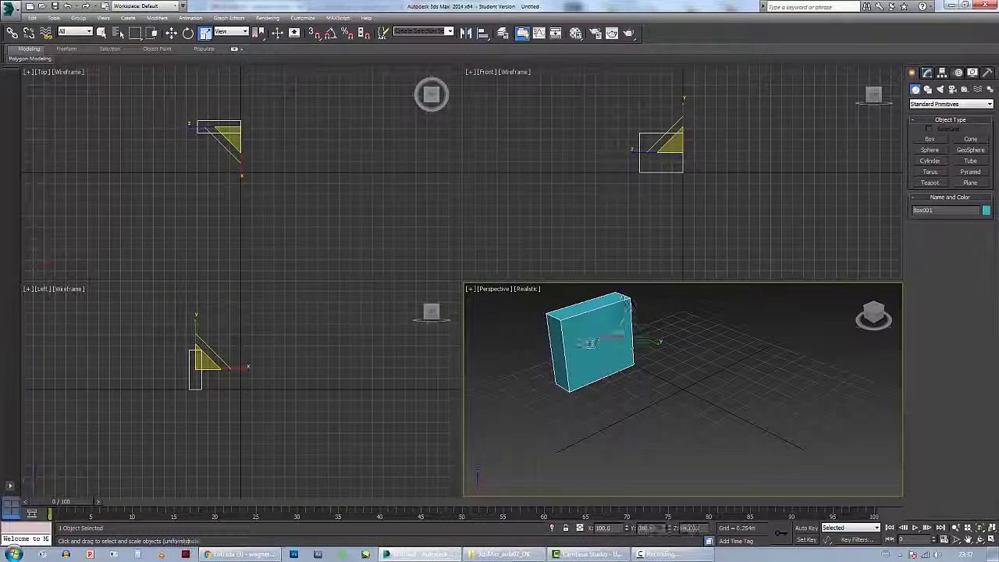
pyautogui.moveTo(584, 342); pyautogui.dragTo(567, 354)
pyautogui.moveTo(653, 342); pyautogui.dragTo(724, 369)
# - Move the box to the grid centre at about X 0.624 m, Y 0.06 m, and enlarge the Perspective viewport
pyautogui.press('w')
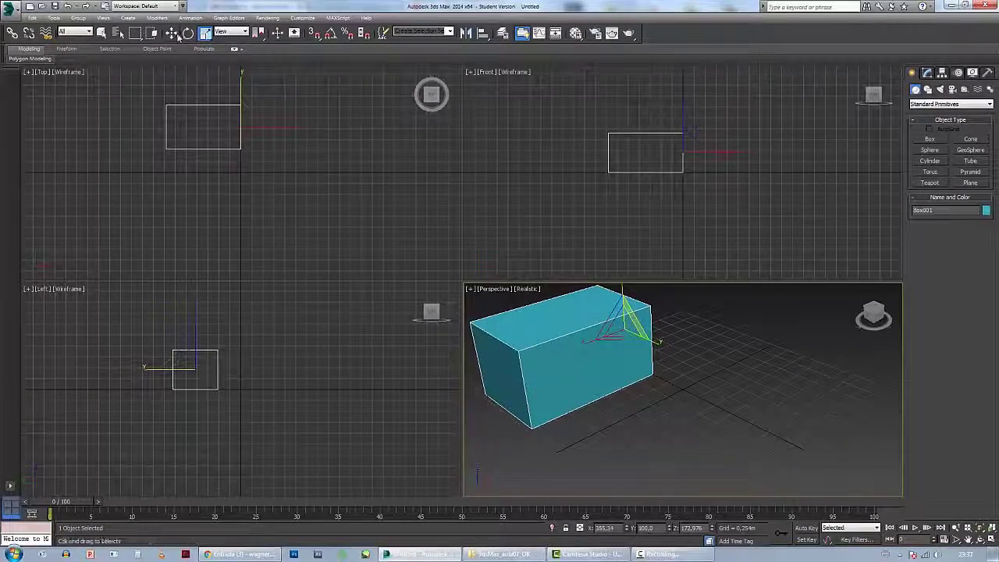
pyautogui.moveTo(631, 333); pyautogui.dragTo(746, 331)
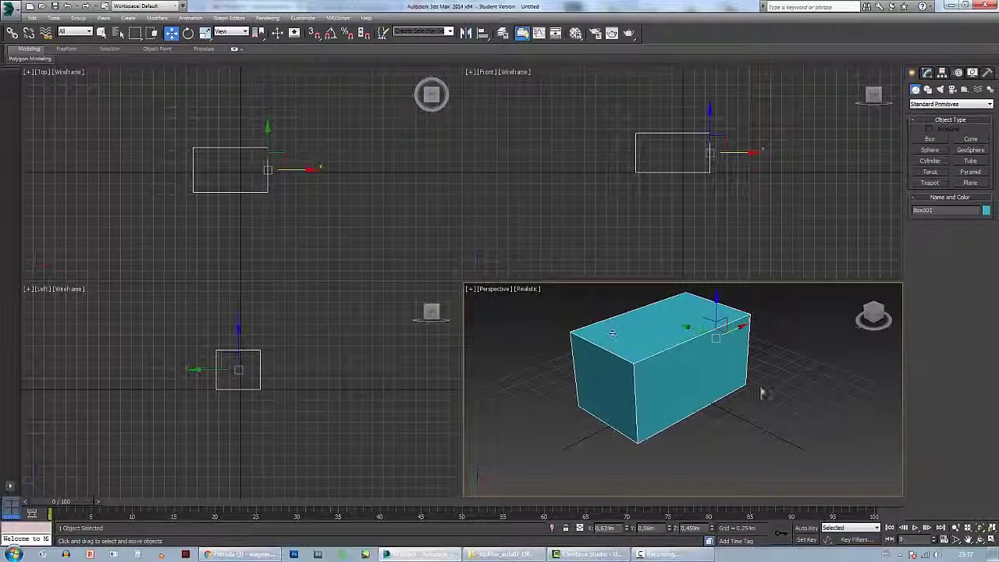
pyautogui.moveTo(462, 280); pyautogui.dragTo(370, 217)
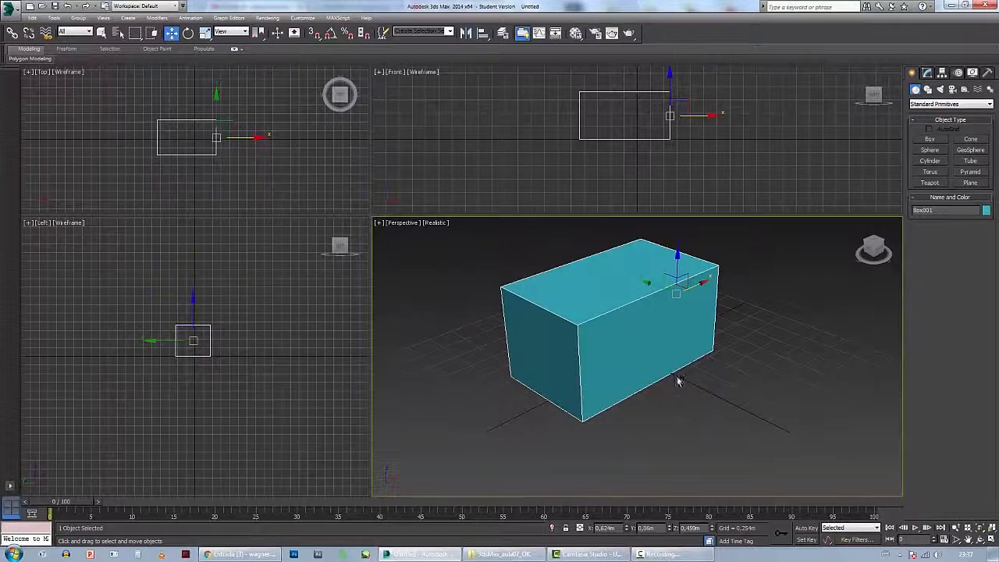
# - Convert the box to an Editable Poly
pyautogui.keyDown('alt'); pyautogui.moveTo(676, 379); pyautogui.dragTo(639, 387, button='middle'); pyautogui.keyUp('alt')
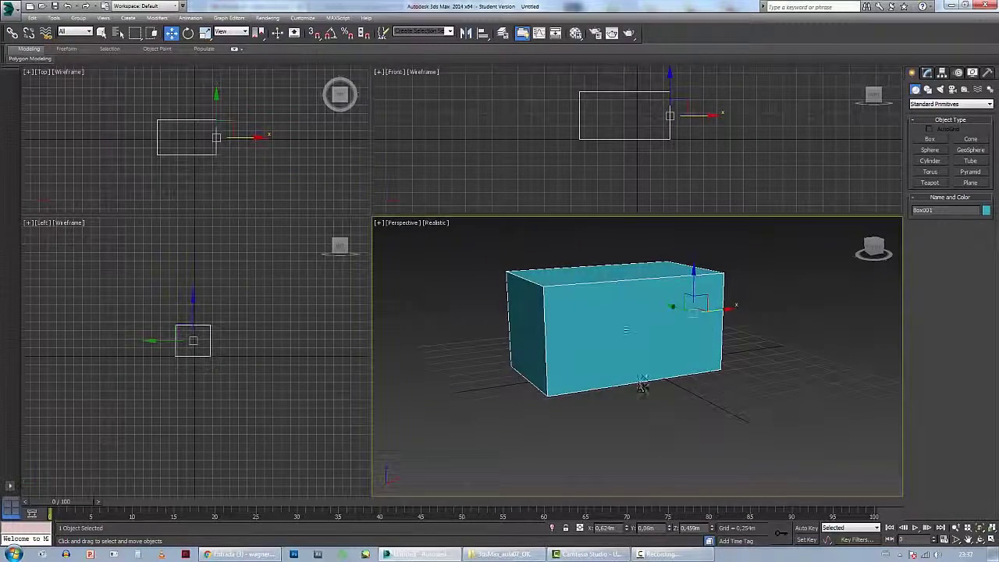
pyautogui.rightClick(629, 331)
pyautogui.moveTo(691, 425)
pyautogui.click(783, 432)
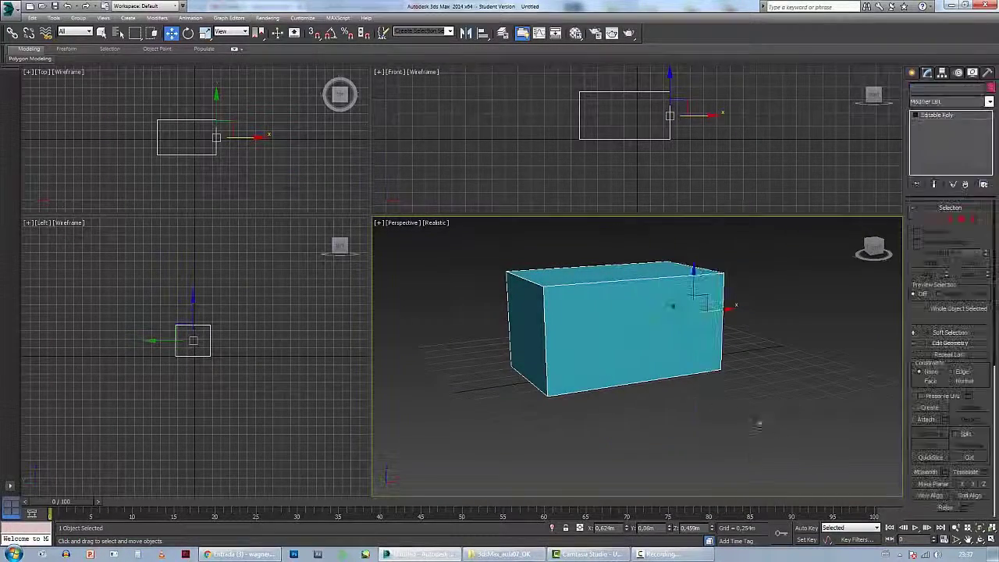
# - Delete the box's front and top polygons so only the floor, back and side walls are left
pyautogui.click(961, 219)
pyautogui.click(590, 310)
pyautogui.press('Delete')
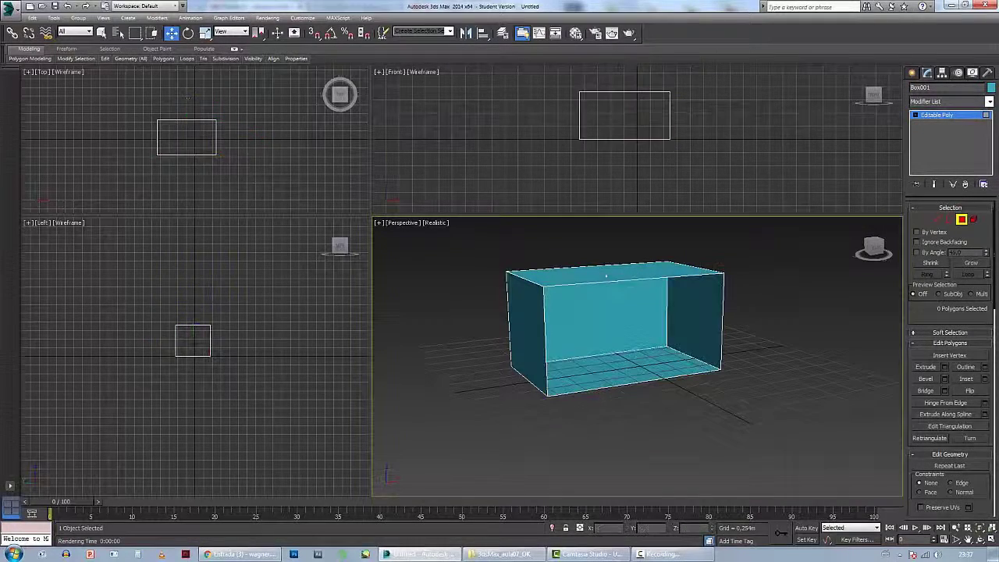
pyautogui.click(607, 270)
pyautogui.press('Delete')
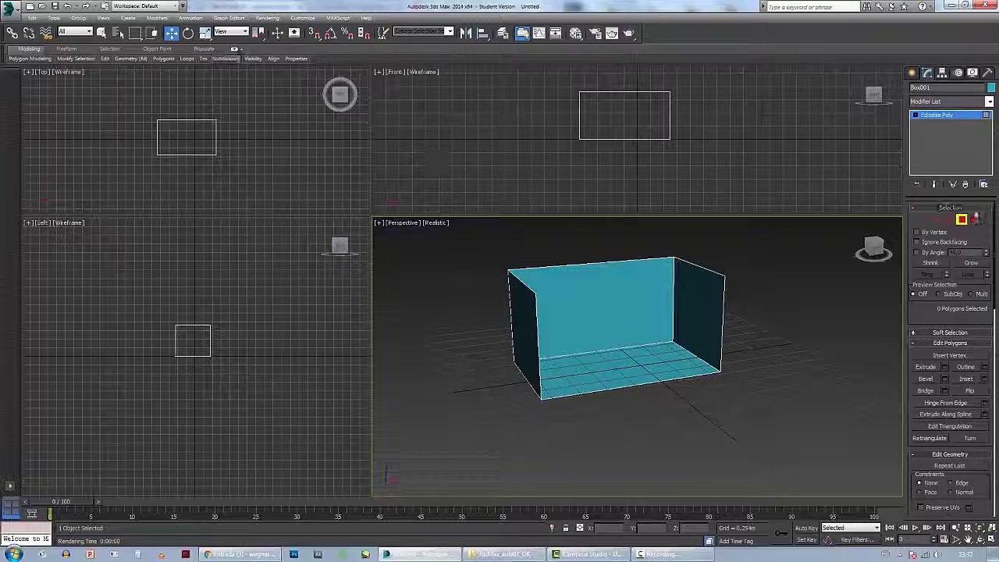
# - Raise the whole element of the open box slightly along Z and clear the selection
pyautogui.click(974, 219)
pyautogui.click(600, 282)
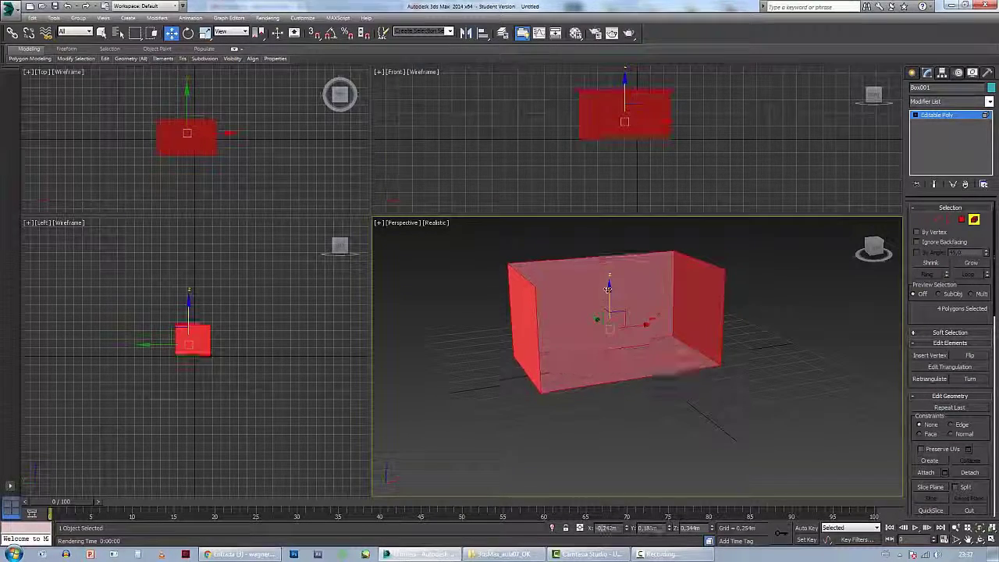
pyautogui.click(738, 356)
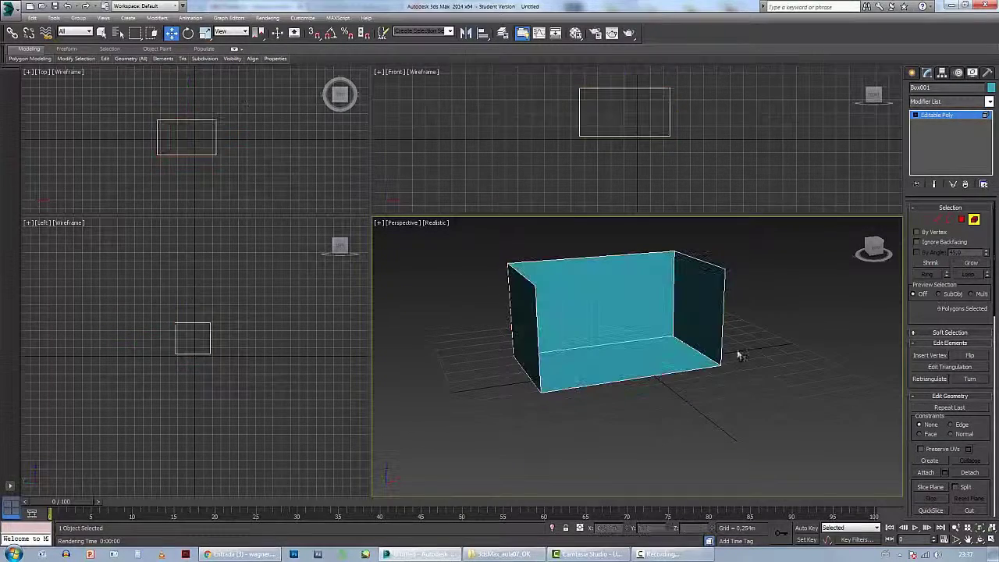
# - Open the render setup and render the Perspective view of the open box at 640 × 480
pyautogui.click(595, 33)
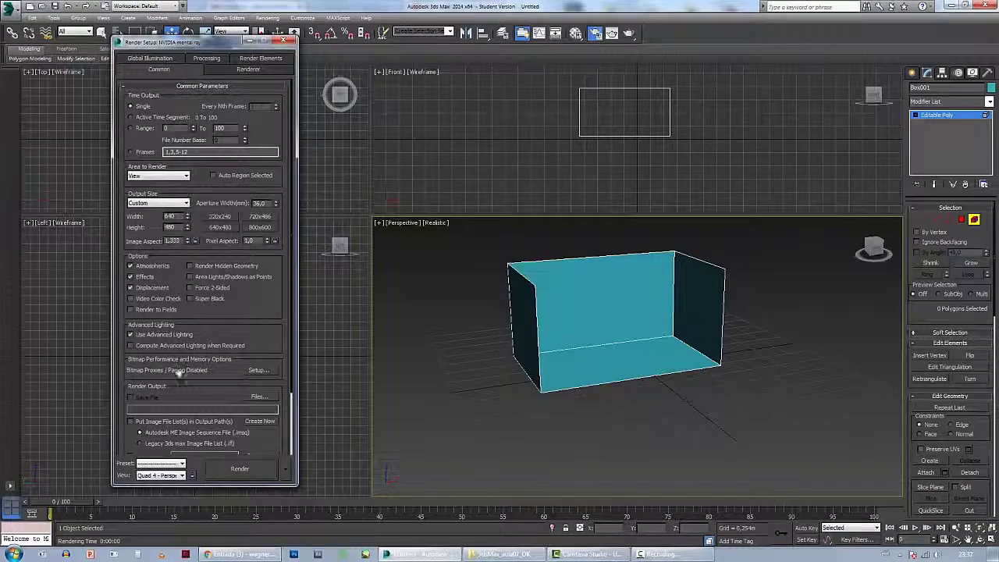
pyautogui.click(239, 469)
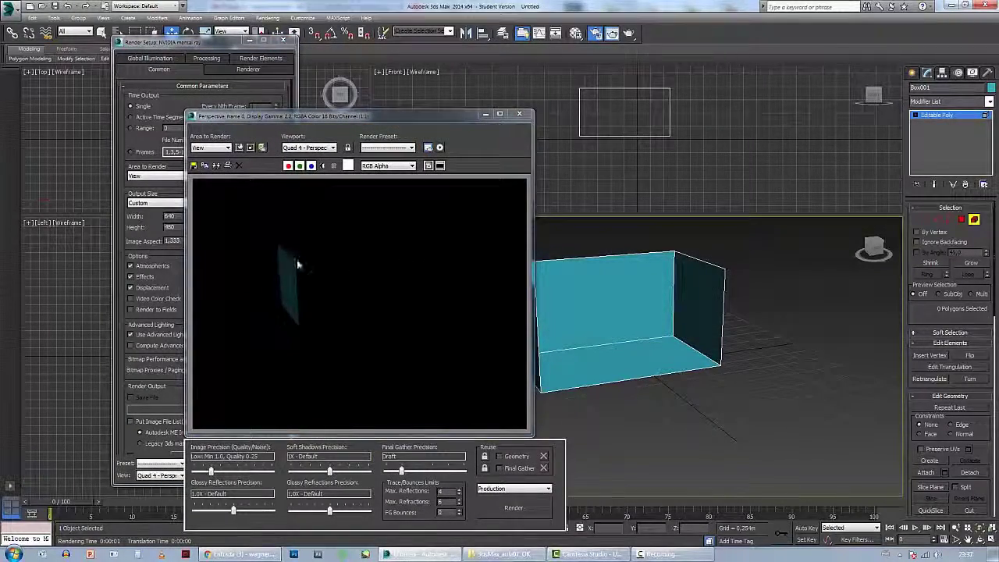
pyautogui.click(528, 114)
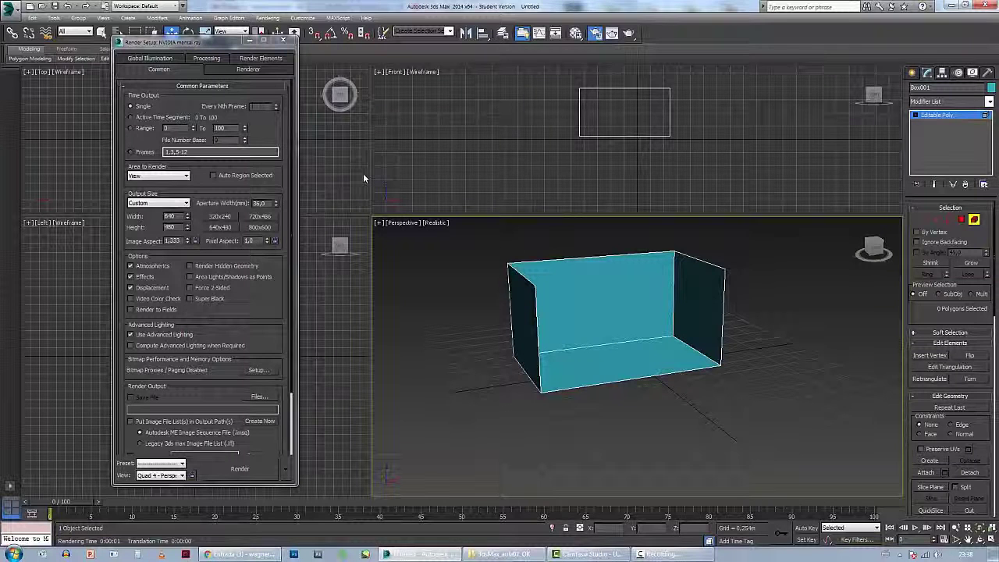
# - Enable Force 2-Sided in the render options and render the Perspective view with it
pyautogui.click(204, 288)
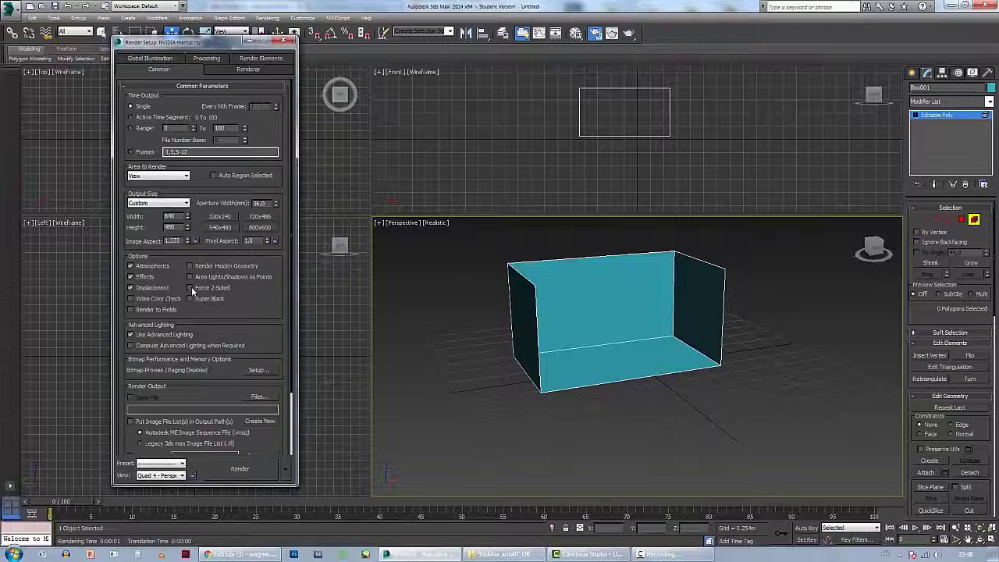
pyautogui.click(240, 468)
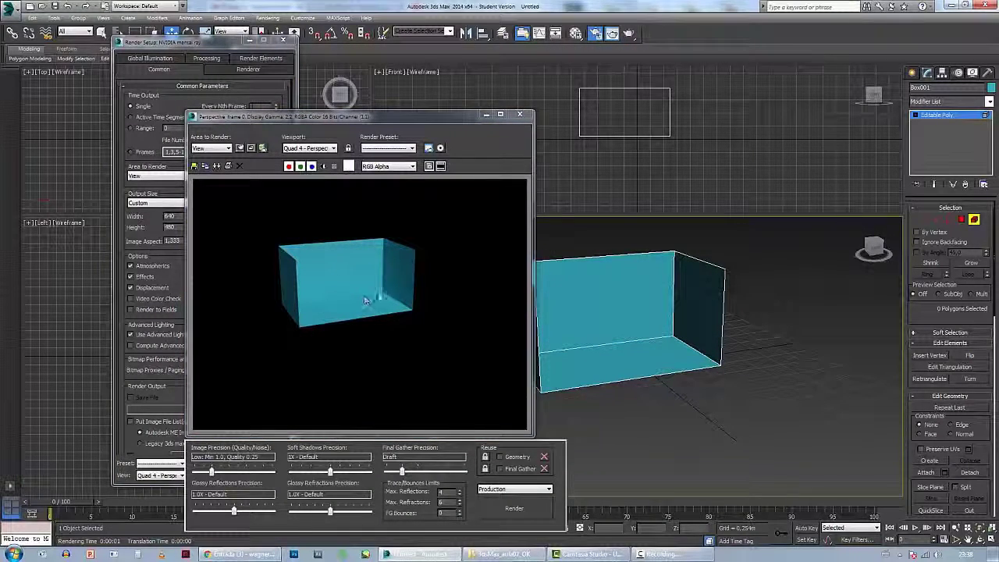
pyautogui.click(520, 115)
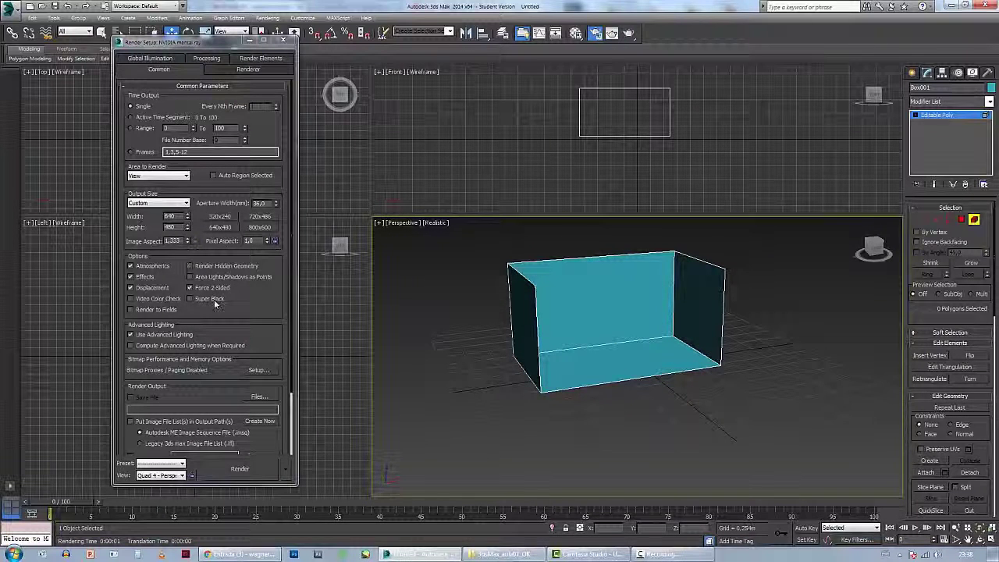
# - Chamfer the five inner corner edges of the open box by about 0.046 m with 6 segments
pyautogui.keyDown('alt'); pyautogui.moveTo(694, 344); pyautogui.dragTo(767, 327, button='middle'); pyautogui.keyUp('alt')
pyautogui.press('2')
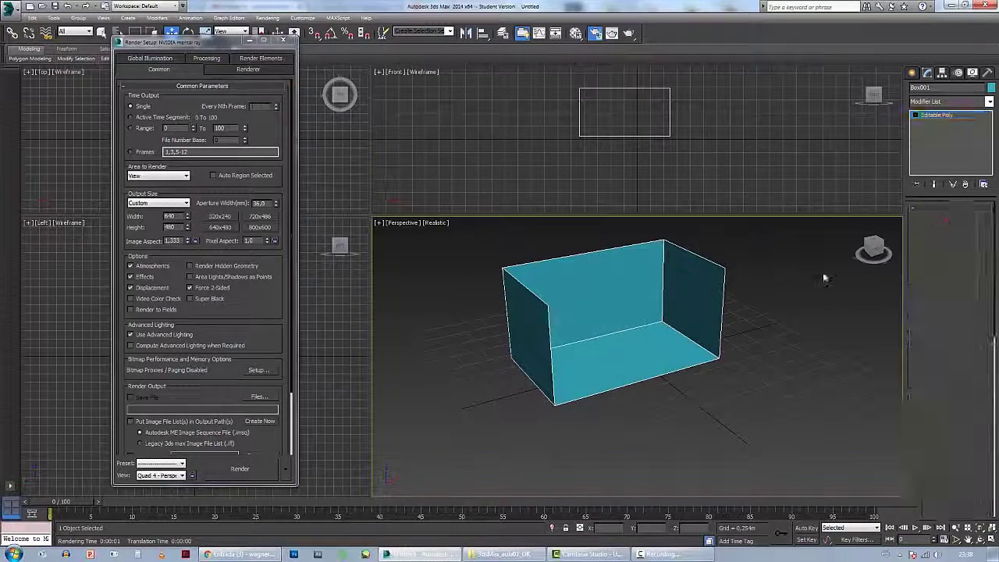
pyautogui.doubleClick(647, 315)
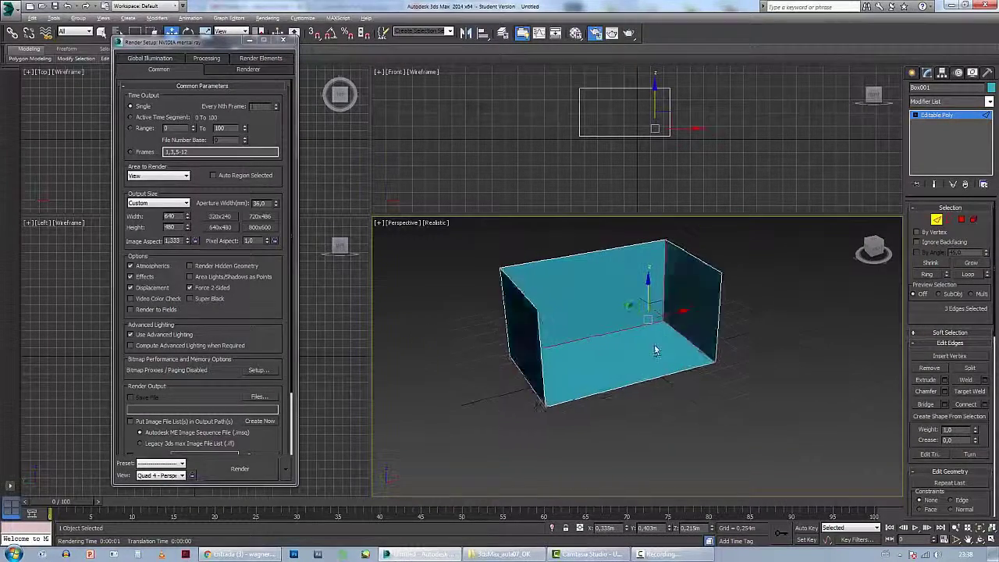
pyautogui.keyDown('alt'); pyautogui.moveTo(660, 350); pyautogui.dragTo(633, 331, button='middle'); pyautogui.keyUp('alt')
pyautogui.keyDown('ctrl'); pyautogui.click(519, 308); pyautogui.keyUp('ctrl')
pyautogui.keyDown('ctrl'); pyautogui.click(512, 282); pyautogui.keyUp('ctrl')
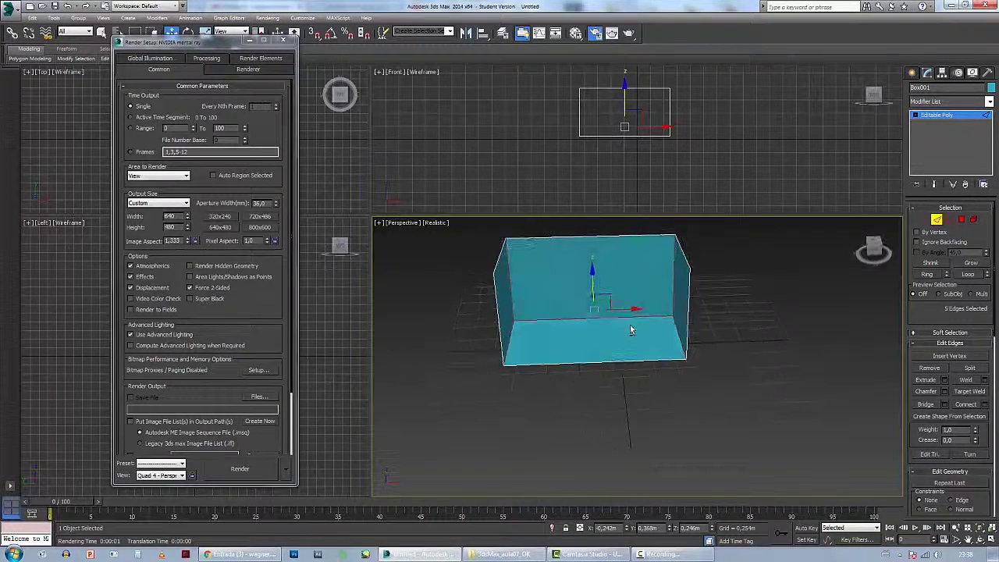
pyautogui.click(946, 392)
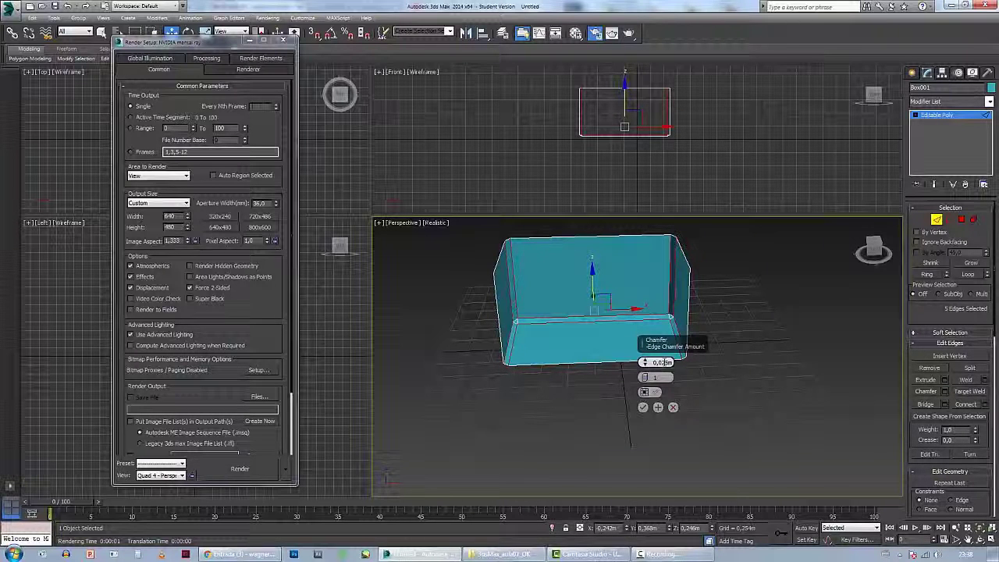
pyautogui.moveTo(644, 366); pyautogui.dragTo(645, 372)
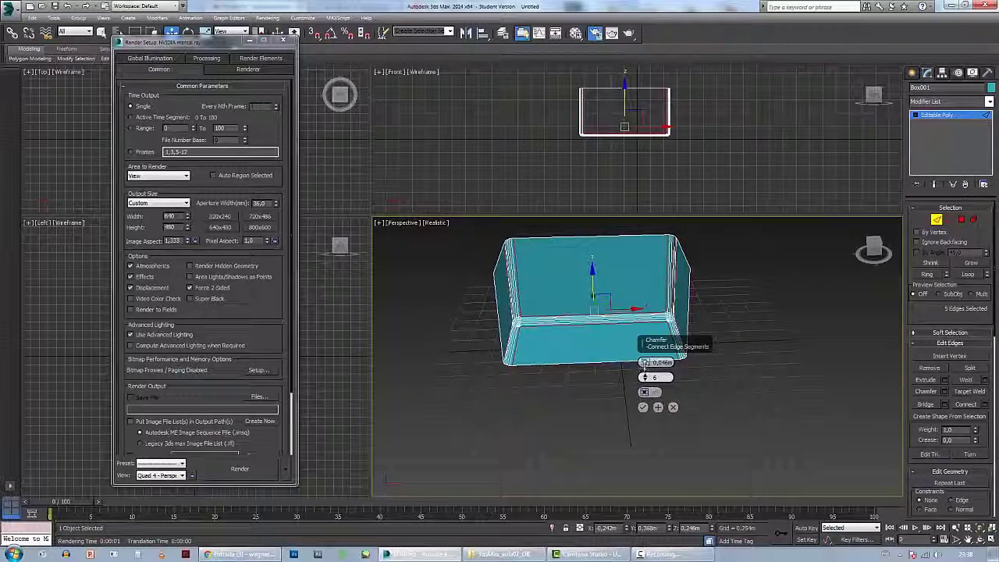
pyautogui.click(643, 407)
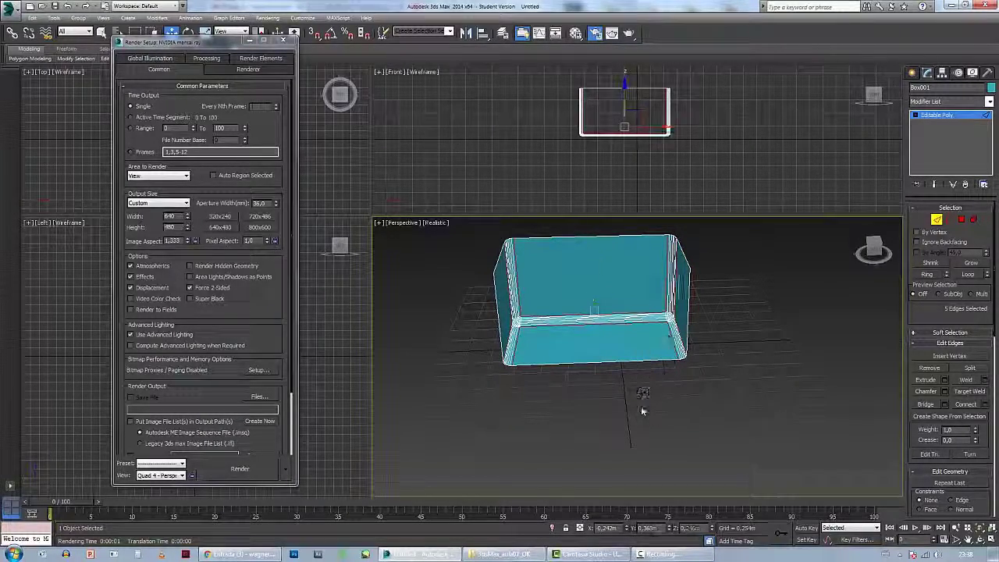
# - Render the chamfered box from a closer angle to examine its rounded edges
pyautogui.keyDown('alt'); pyautogui.moveTo(591, 384); pyautogui.dragTo(609, 441, button='middle'); pyautogui.keyUp('alt')
pyautogui.scroll(3, 613, 376)
pyautogui.scroll(2, 617, 376)
pyautogui.scroll(-2, 641, 347)
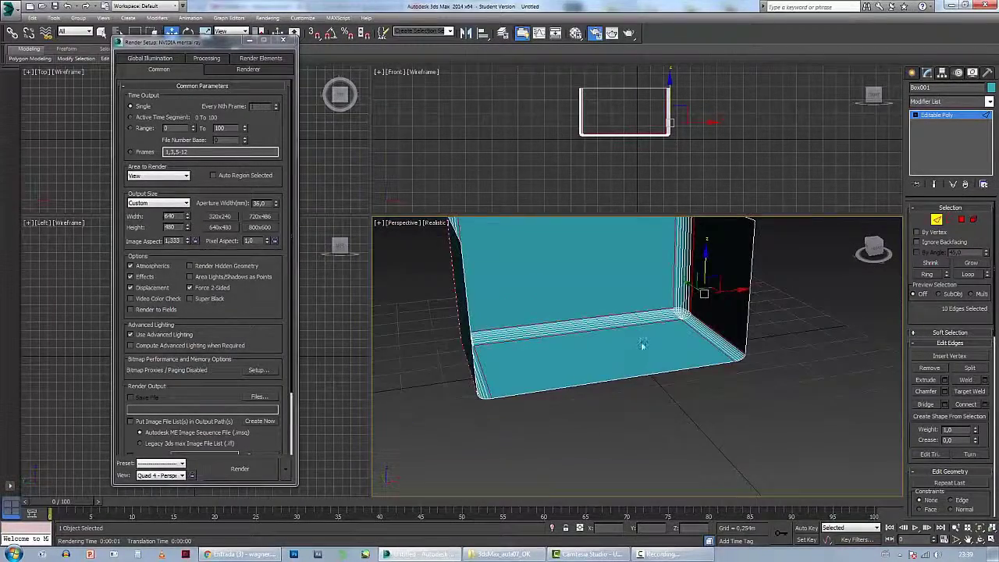
pyautogui.keyDown('alt'); pyautogui.moveTo(641, 347); pyautogui.dragTo(632, 404, button='middle'); pyautogui.keyUp('alt')
pyautogui.hotkey('shift', 'q')
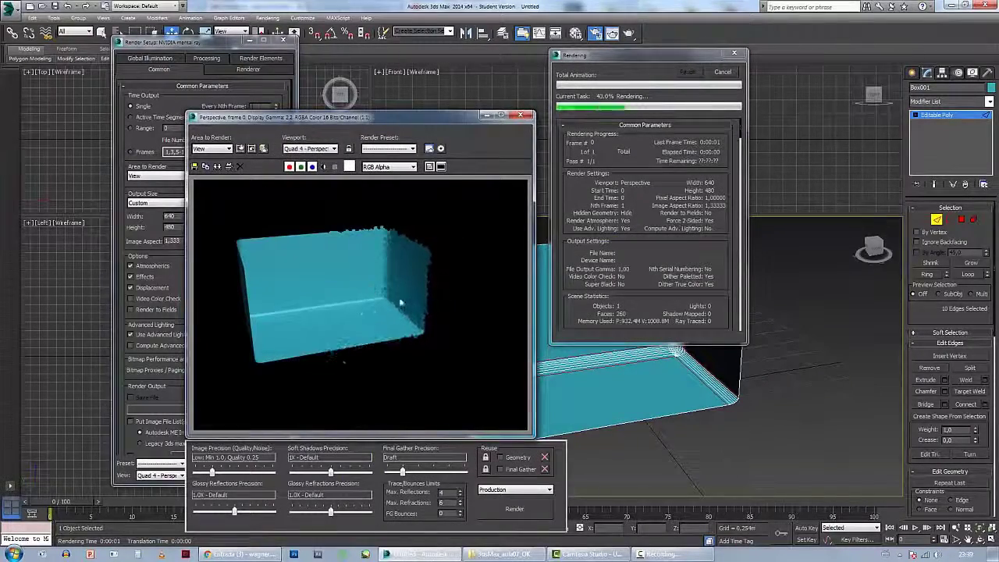
pyautogui.click(522, 116)
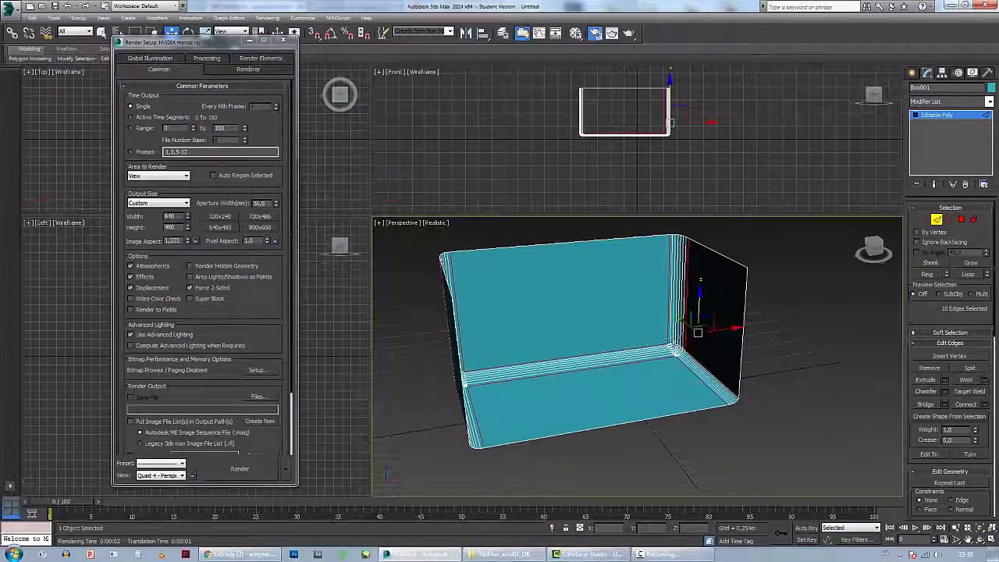
# - Render a close-up of the chamfered inner corner, then clone the rendered frame into a separate window and minimize it
pyautogui.scroll(4, 652, 371)
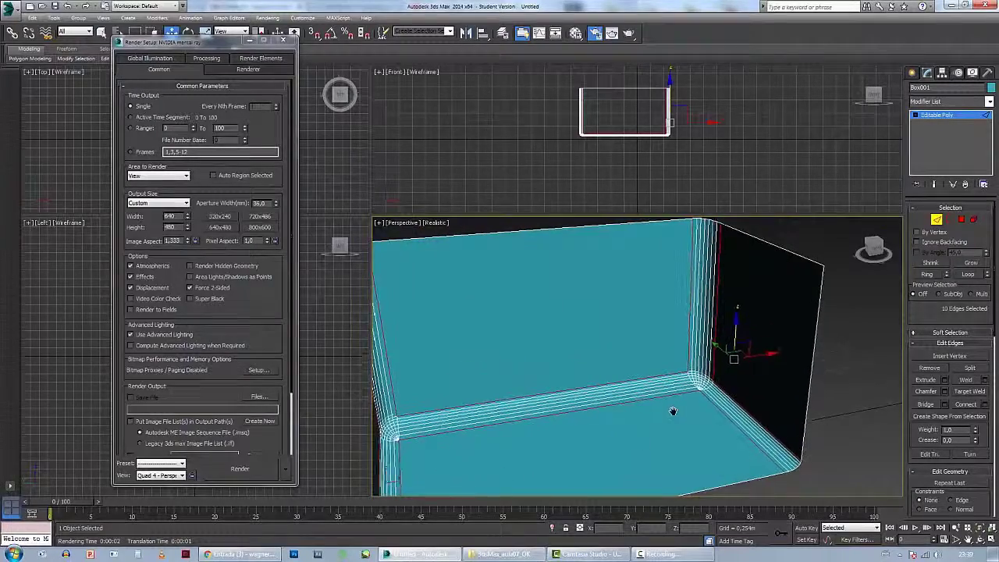
pyautogui.click(242, 468)
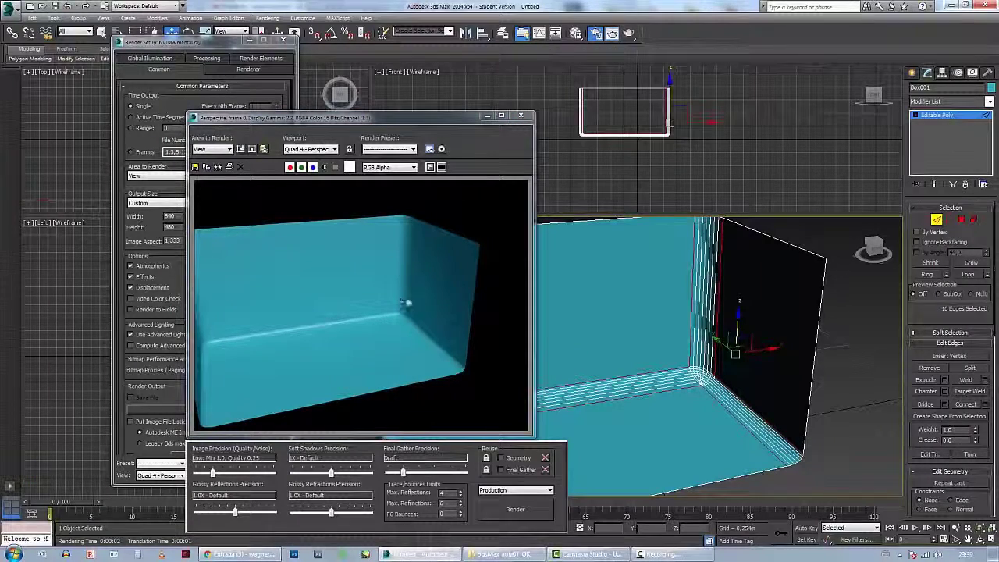
pyautogui.click(218, 167)
pyautogui.click(626, 152)
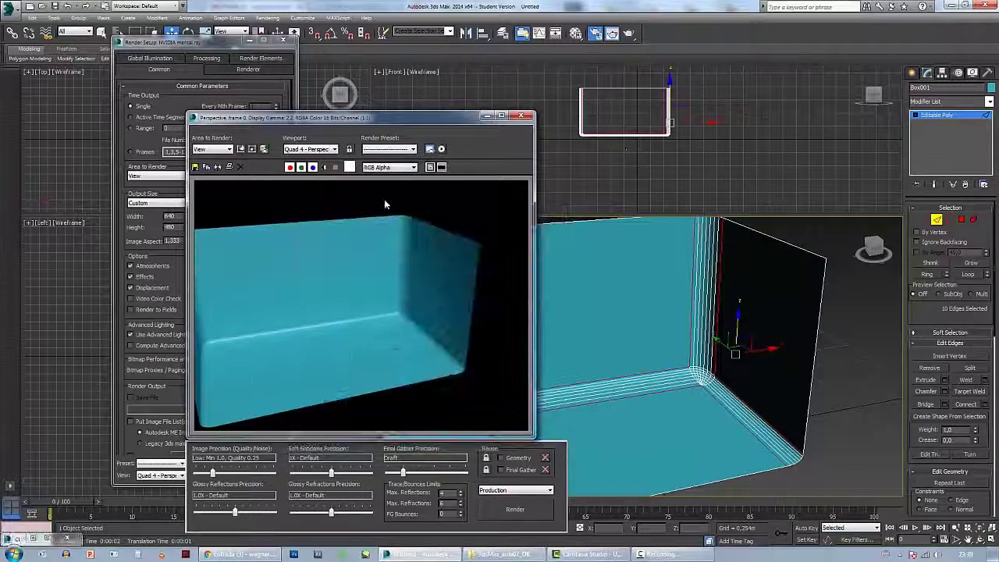
pyautogui.click(522, 117)
# - Select all polygons of the box and assign them to smoothing group 1
pyautogui.click(975, 220)
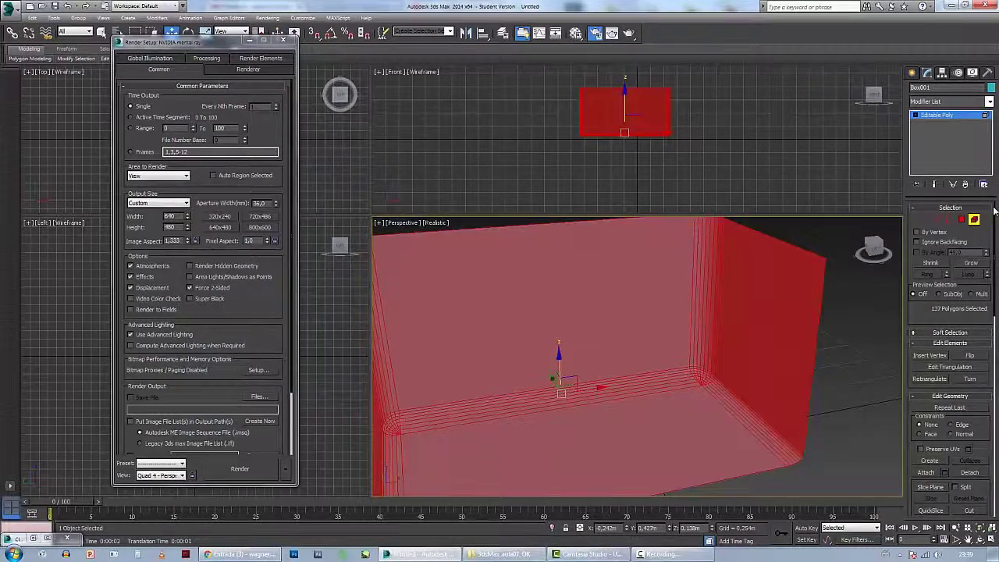
pyautogui.scroll(-5, 996, 217)
pyautogui.scroll(-6, 982, 370)
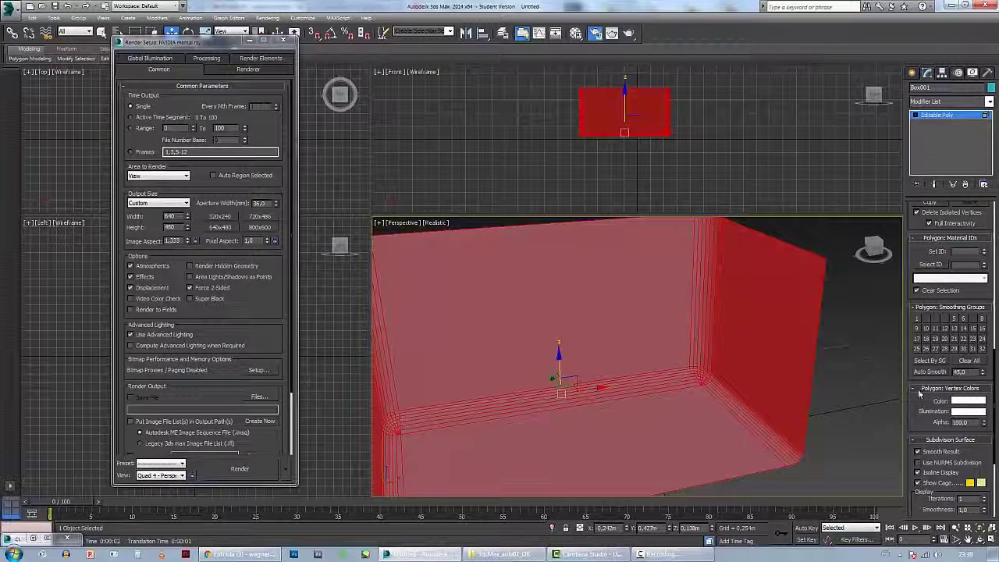
pyautogui.click(917, 319)
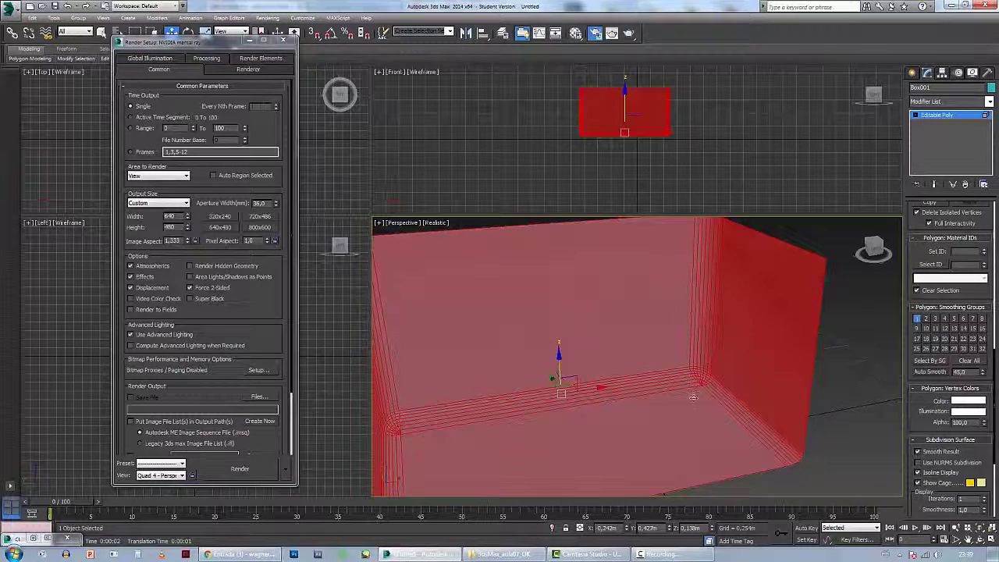
# - Render the smoothed box, compare it side by side with the cloned frame, and close both render windows
pyautogui.click(246, 467)
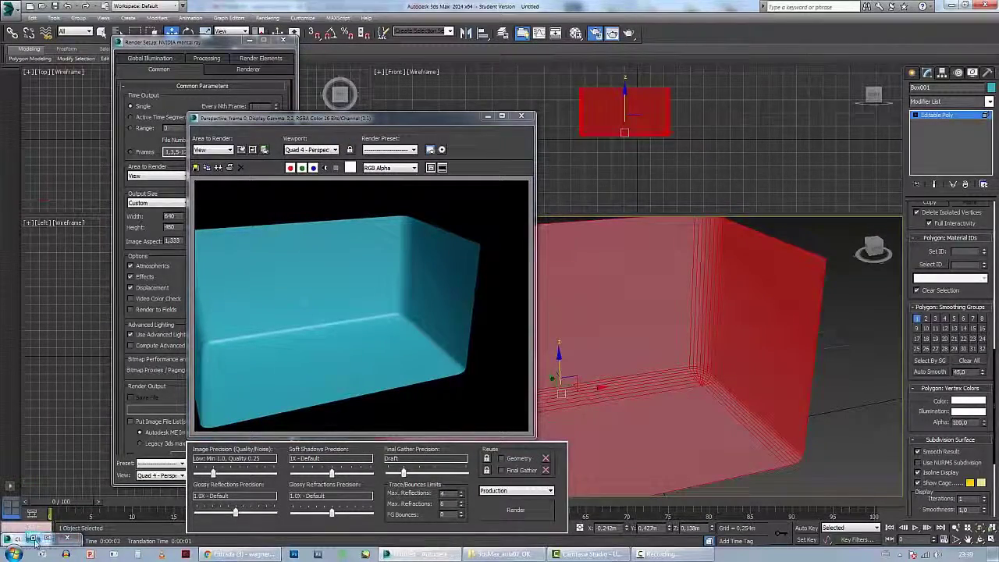
pyautogui.click(218, 167)
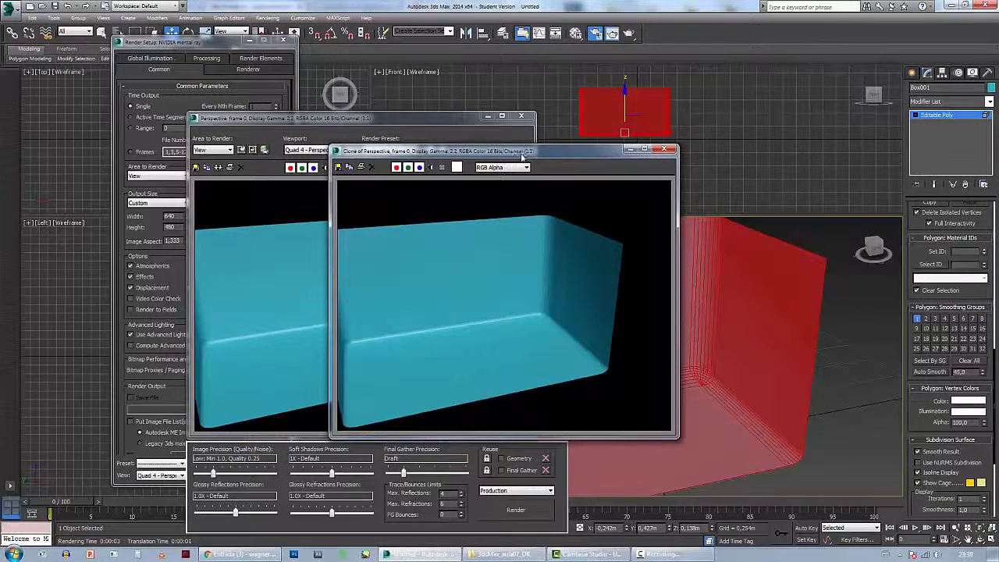
pyautogui.moveTo(516, 157); pyautogui.dragTo(744, 131)
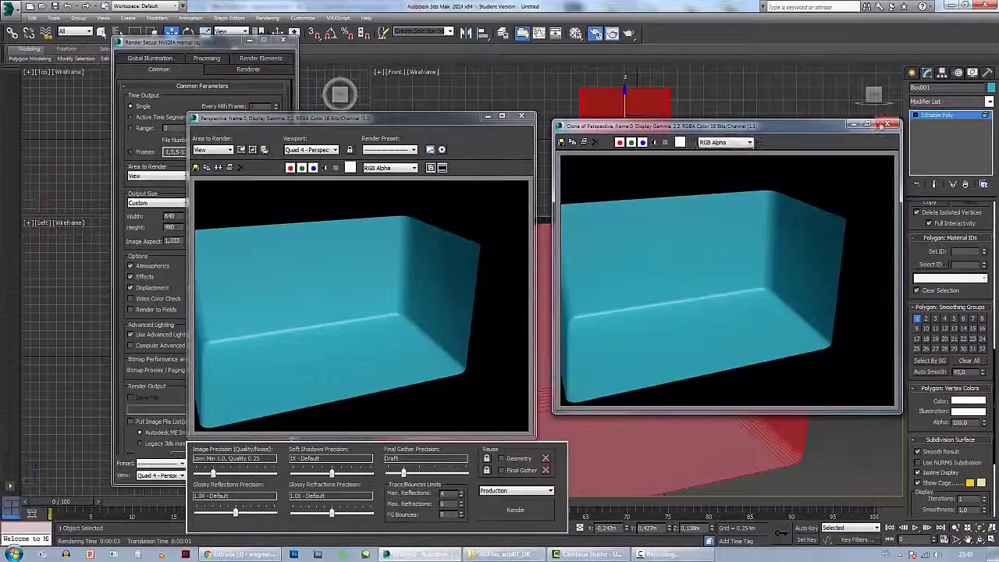
pyautogui.click(887, 125)
pyautogui.click(521, 116)
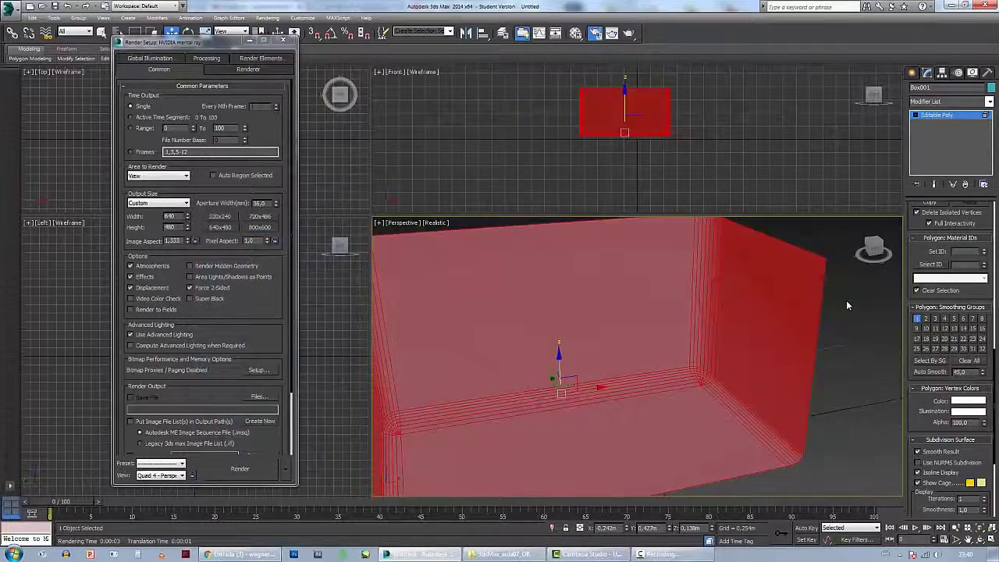
# - Clear the polygon selection on the box and close the Render Setup window
pyautogui.click(846, 300)
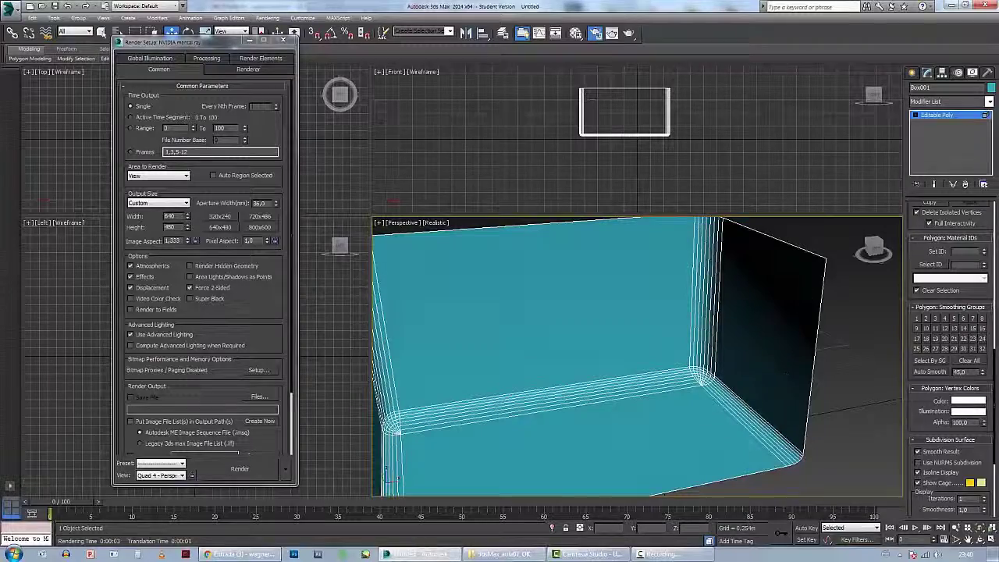
pyautogui.scroll(-3, 624, 399)
pyautogui.moveTo(624, 400)
pyautogui.keyDown('alt'); pyautogui.mouseDown(button='middle')
pyautogui.moveTo(601, 399)
pyautogui.moveTo(648, 394)
pyautogui.moveTo(617, 402)
pyautogui.moveTo(631, 384)
pyautogui.mouseUp(button='middle'); pyautogui.keyUp('alt')
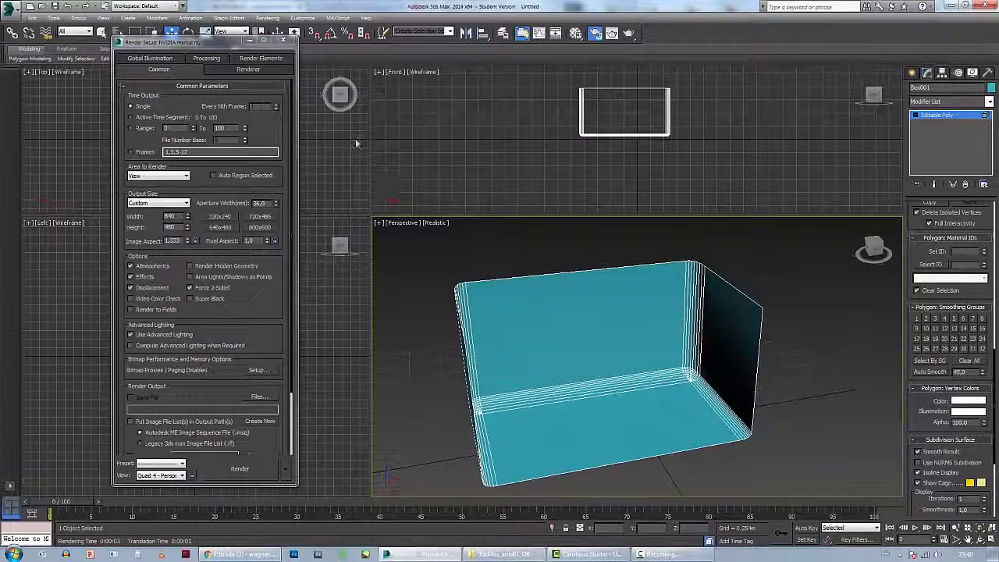
pyautogui.click(283, 39)
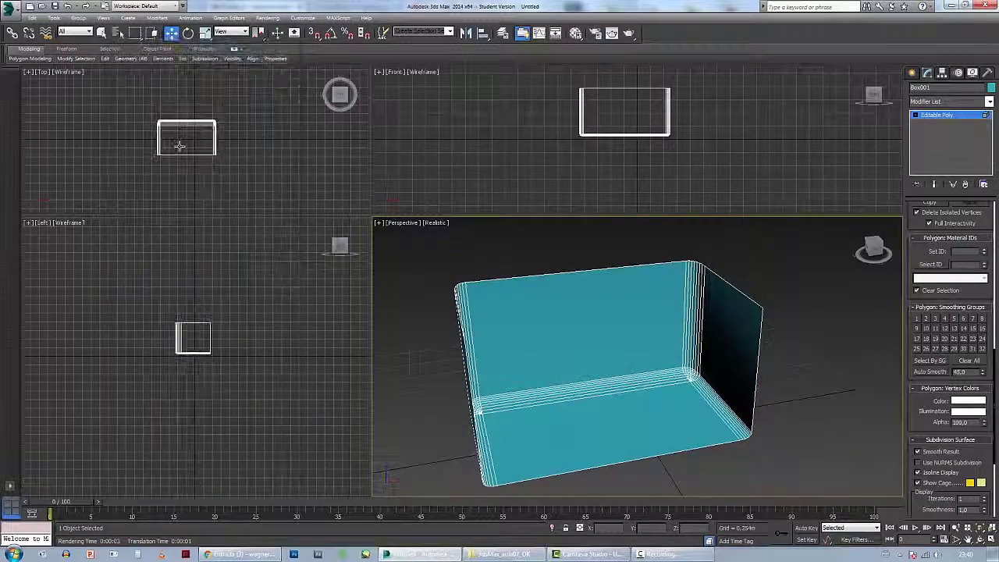
# - Create a teapot inside the box from the Top view and raise it about 0.07 m onto the box floor
pyautogui.scroll(5, 182, 145)
pyautogui.scroll(2, 218, 183)
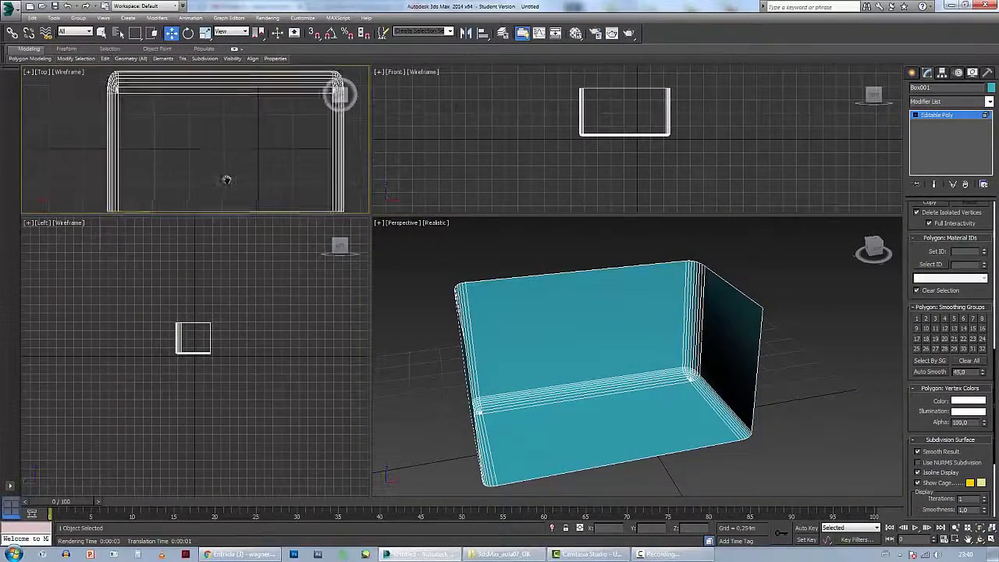
pyautogui.click(913, 73)
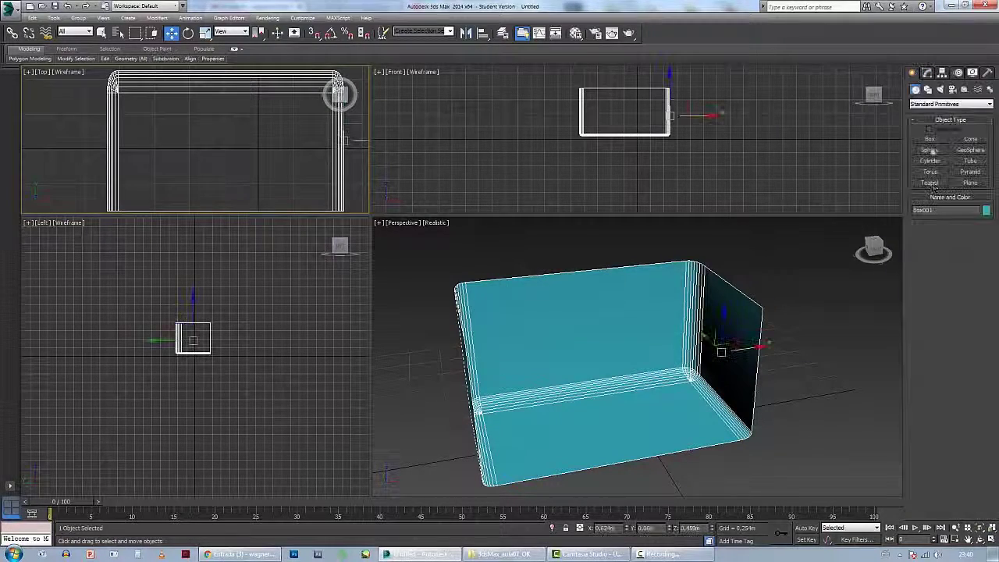
pyautogui.click(930, 183)
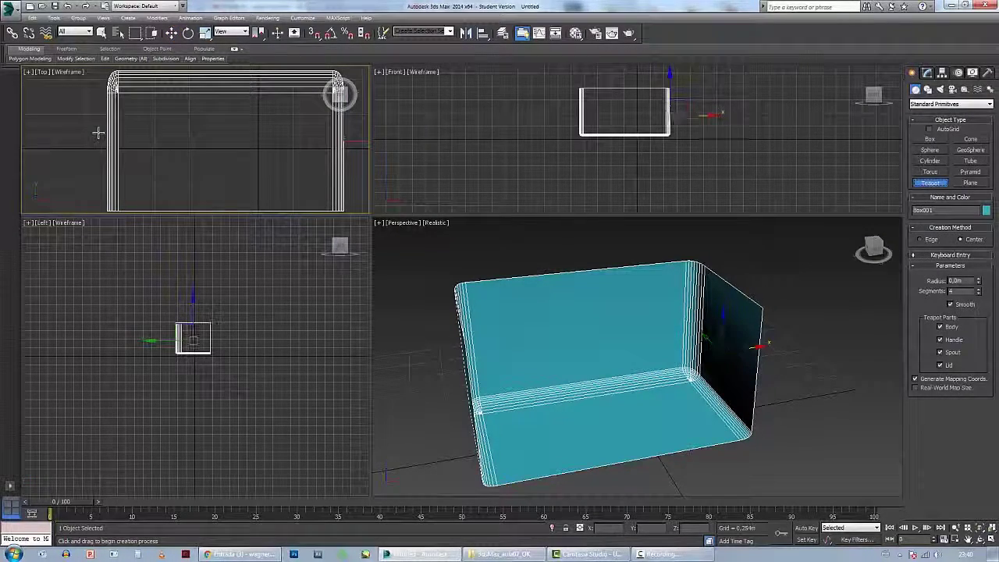
pyautogui.moveTo(150, 156); pyautogui.dragTo(186, 145)
pyautogui.click(171, 33)
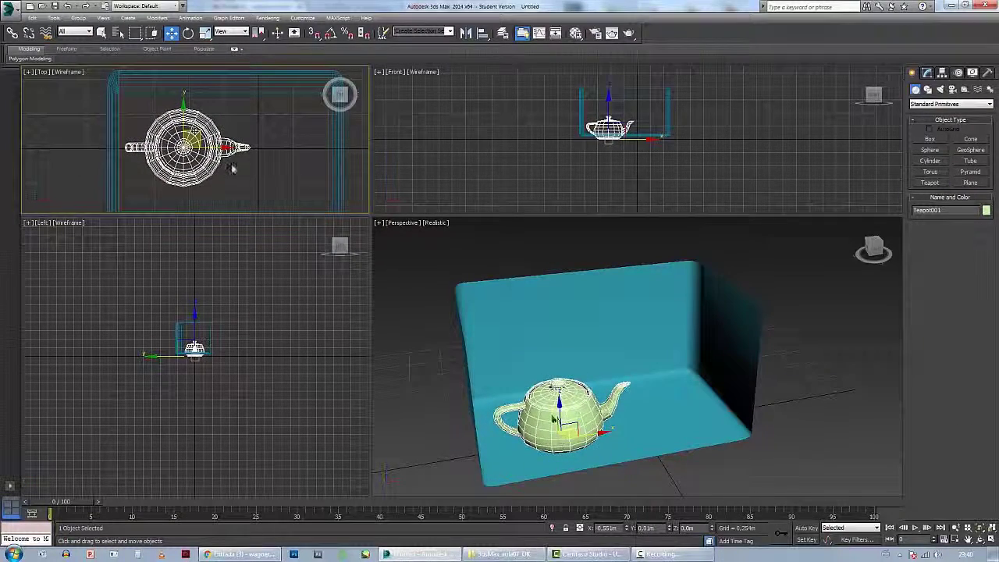
pyautogui.moveTo(609, 116); pyautogui.dragTo(609, 107)
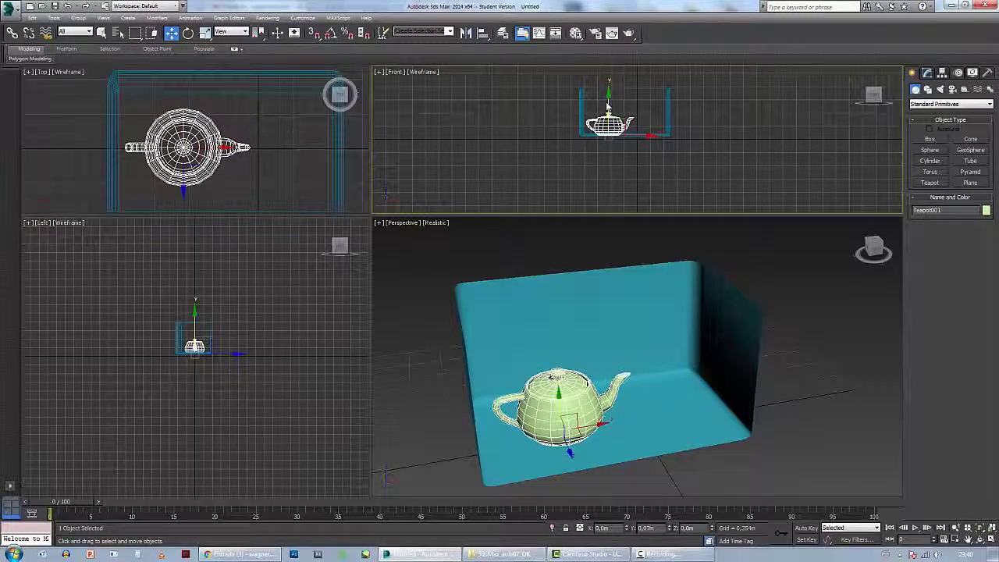
# - Copy the teapot along X beside the original and rotate the copy so its spout points toward the first teapot
pyautogui.keyDown('shift'); pyautogui.moveTo(185, 146); pyautogui.dragTo(279, 146); pyautogui.keyUp('shift')
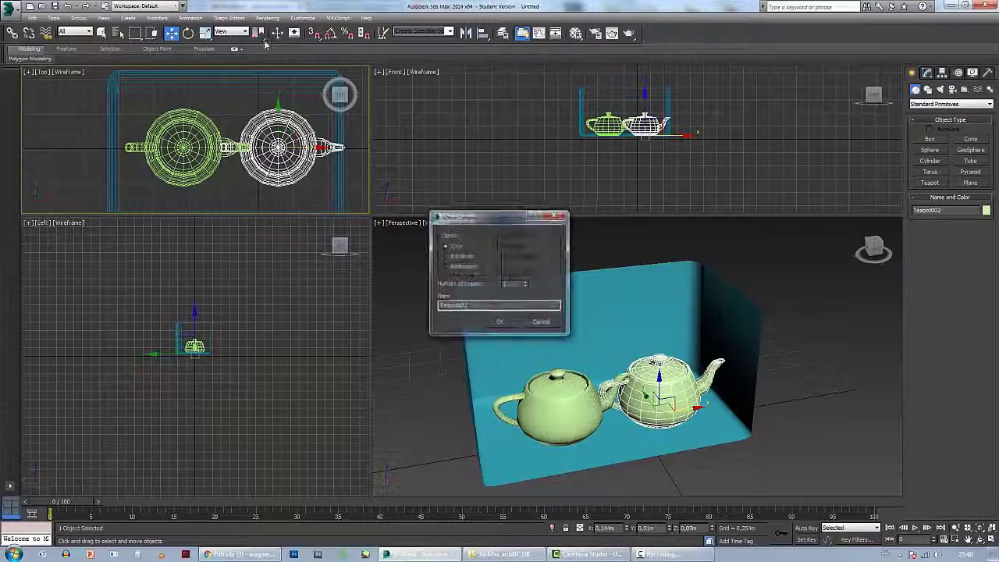
pyautogui.click(500, 322)
pyautogui.click(188, 33)
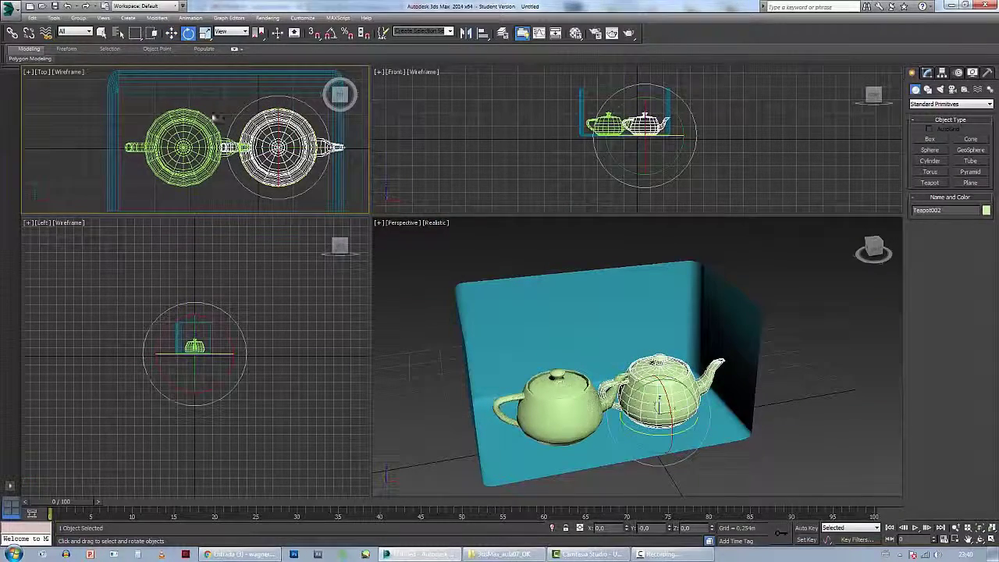
pyautogui.moveTo(256, 117)
pyautogui.mouseDown()
pyautogui.moveTo(264, 107)
pyautogui.moveTo(81, 139)
pyautogui.mouseUp()
# - Scale the copied teapot uniformly to about 73% and move it slightly along X away from the original
pyautogui.click(205, 33)
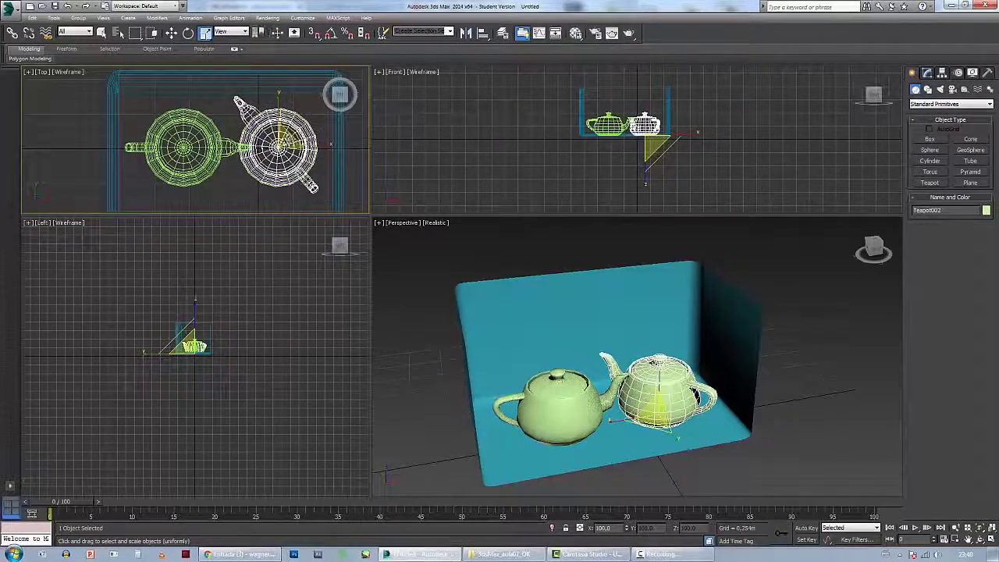
pyautogui.moveTo(231, 117); pyautogui.dragTo(225, 106)
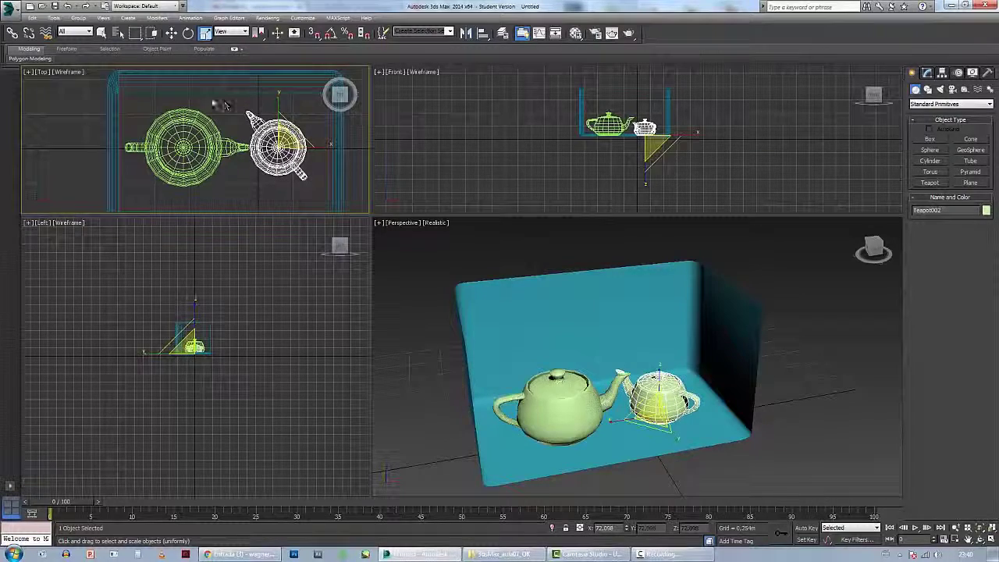
pyautogui.press('w')
pyautogui.moveTo(697, 404); pyautogui.dragTo(708, 403)
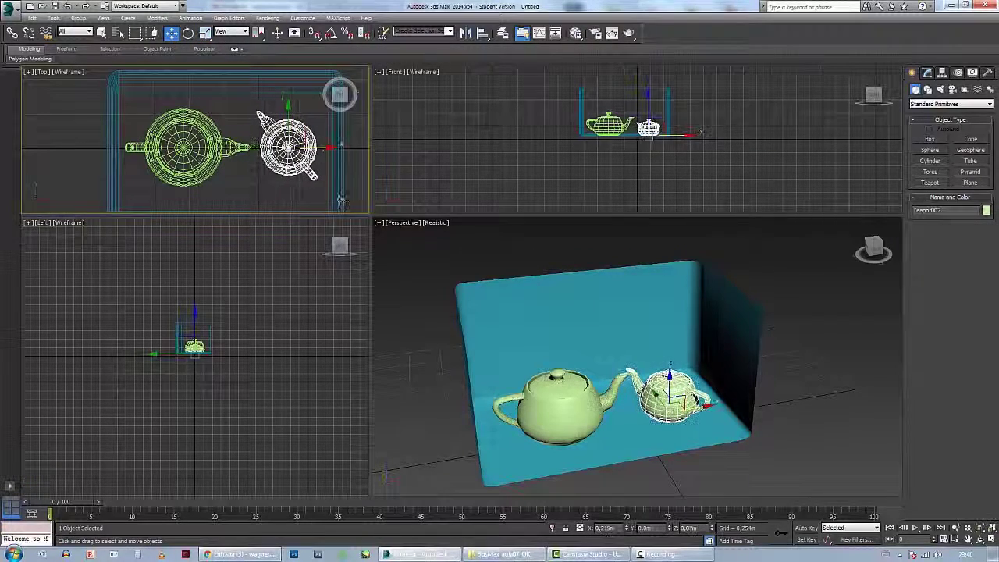
# - Set the Perspective viewport's shading to Shaded, deselect the teapot, and enlarge the Perspective viewport
pyautogui.click(435, 222)
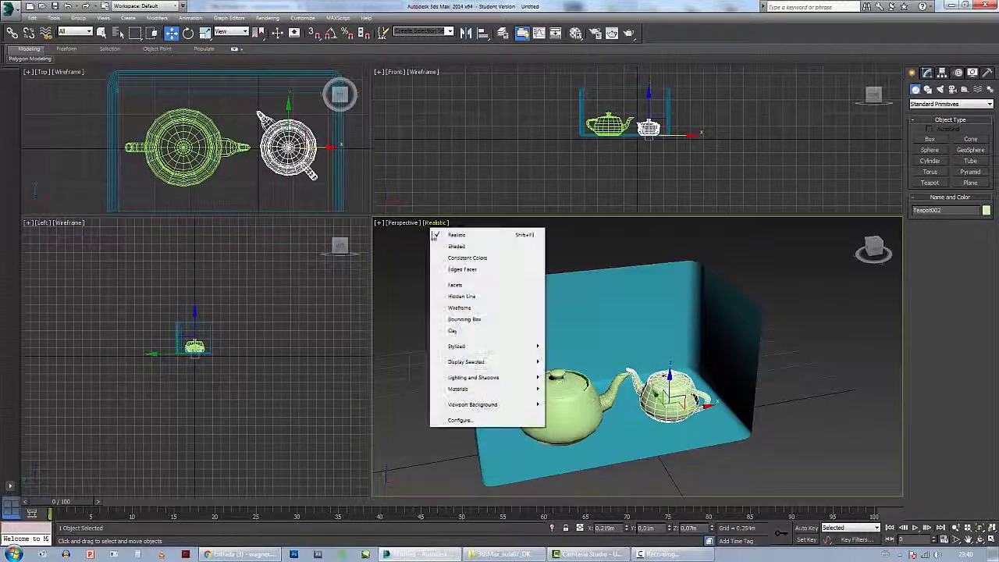
pyautogui.click(457, 246)
pyautogui.click(429, 323)
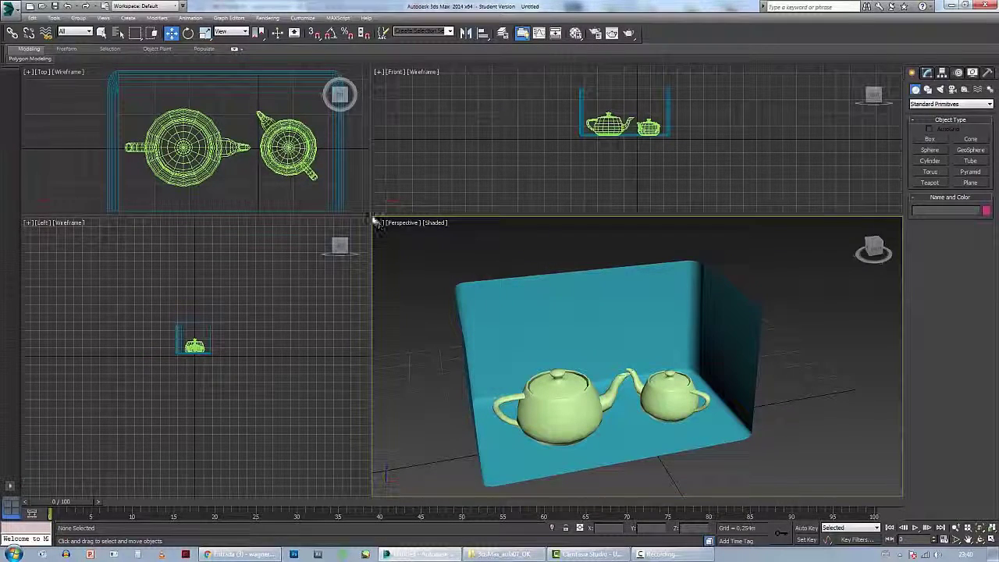
pyautogui.moveTo(367, 213); pyautogui.dragTo(349, 176)
# - Render a front view of the box with both teapots from the Perspective viewport, then close the rendered frame
pyautogui.keyDown('alt'); pyautogui.moveTo(644, 343); pyautogui.dragTo(567, 301, button='middle'); pyautogui.keyUp('alt')
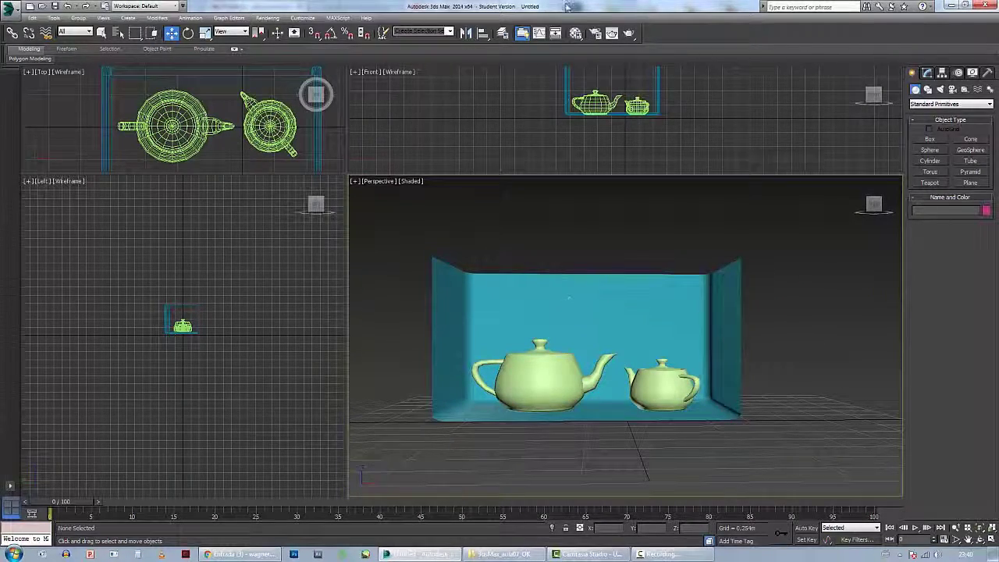
pyautogui.click(595, 34)
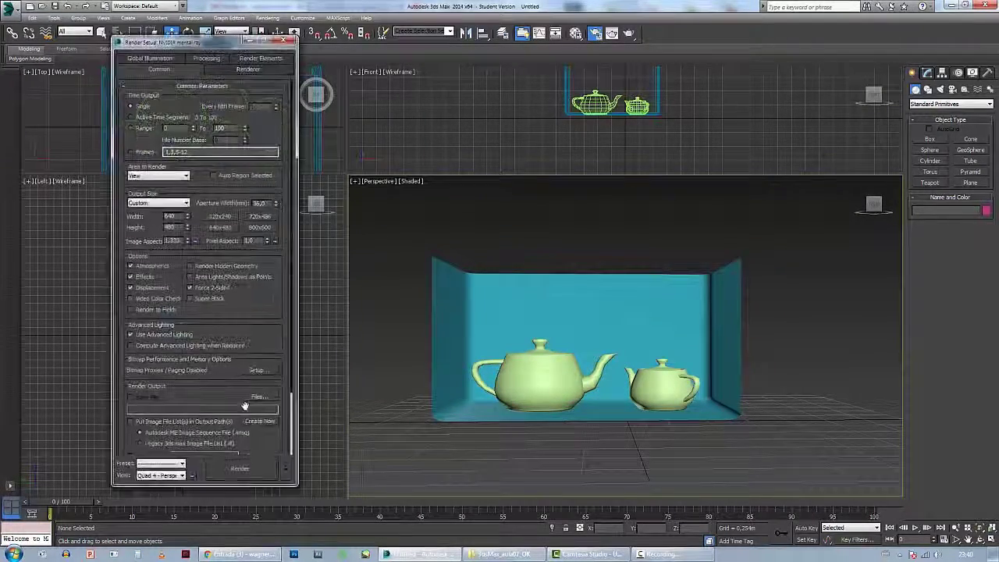
pyautogui.click(240, 469)
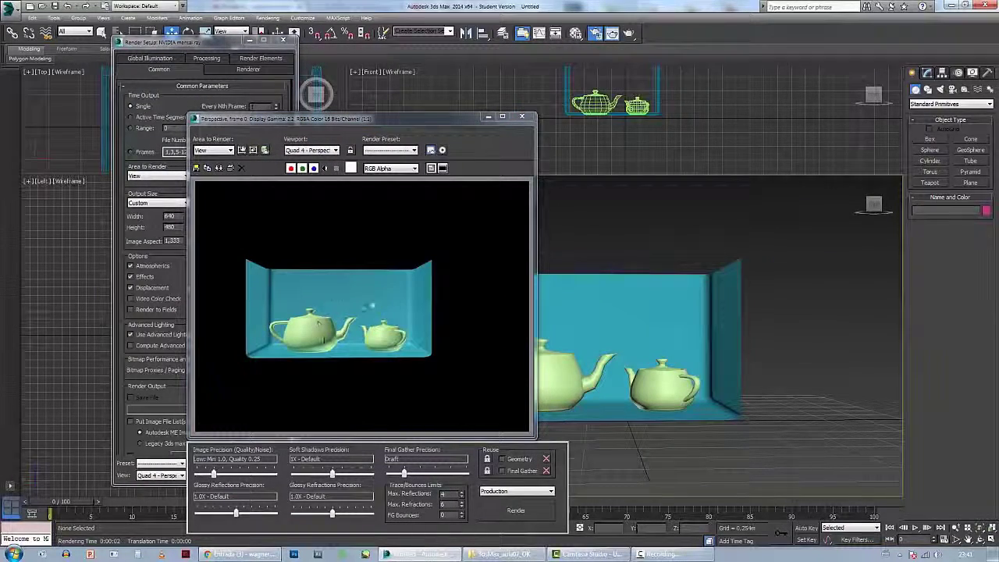
pyautogui.click(522, 116)
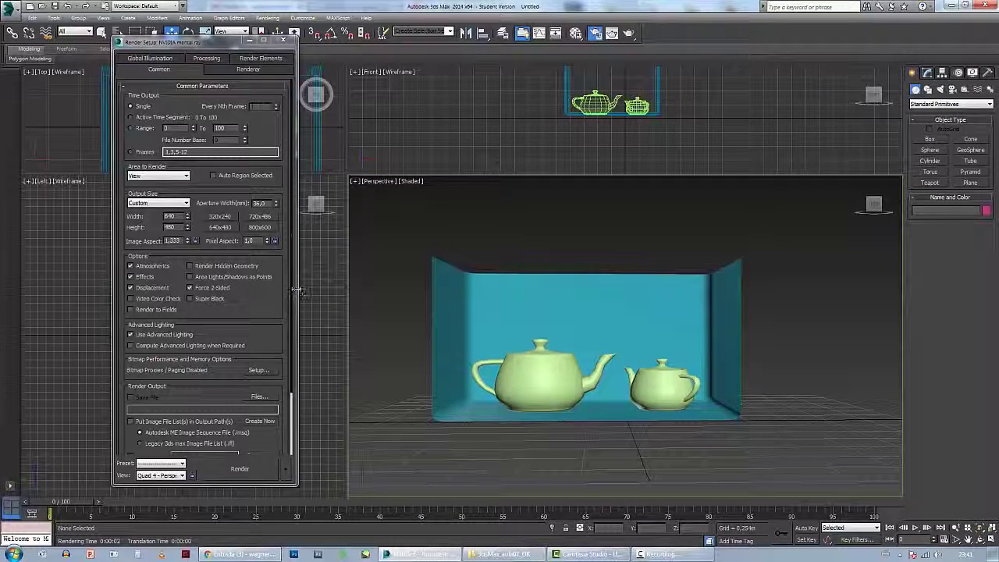
# - Open the Material Editor and arrange it beside the Render Setup window
pyautogui.scroll(-3, 285, 404)
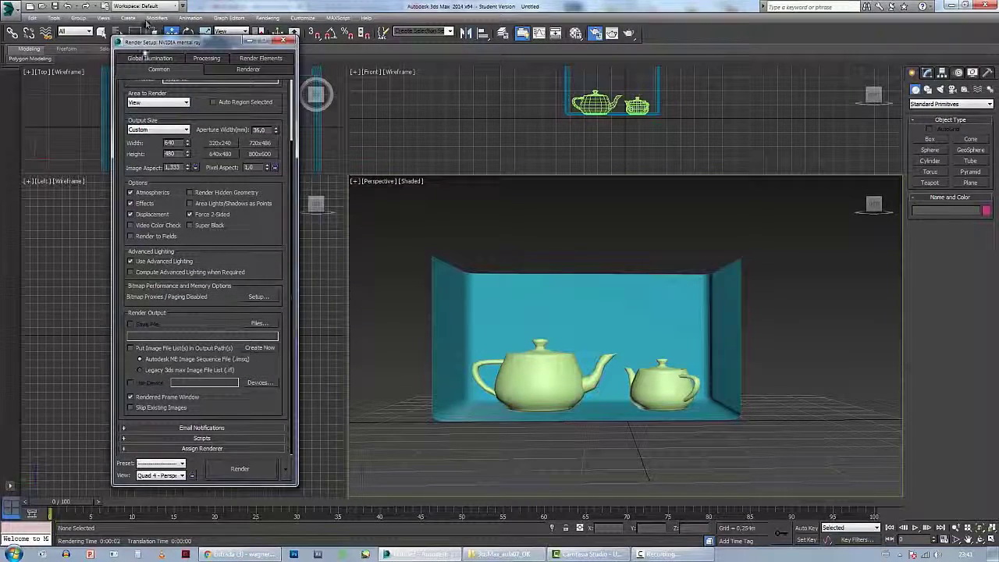
pyautogui.moveTo(162, 44); pyautogui.dragTo(71, 44)
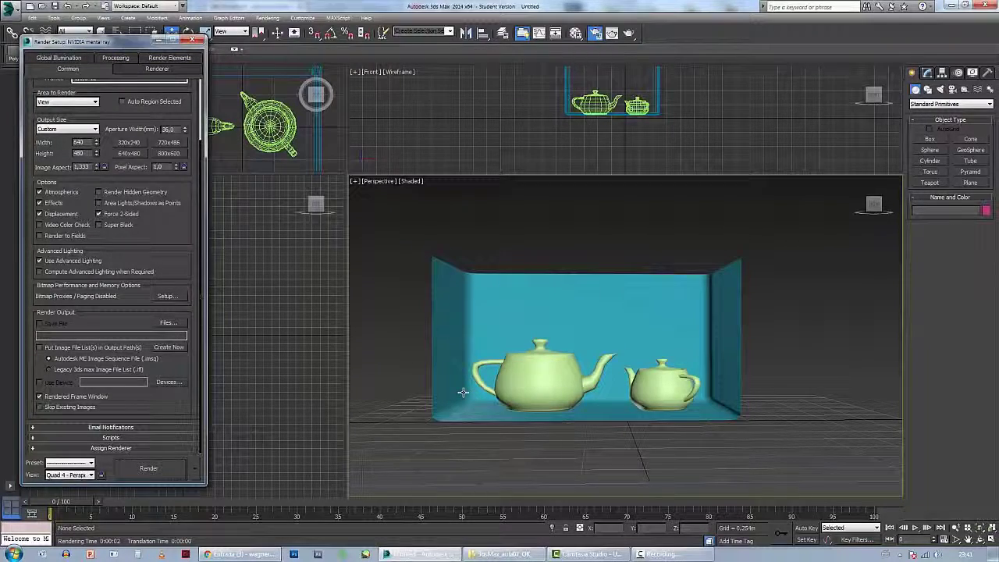
pyautogui.press('m')
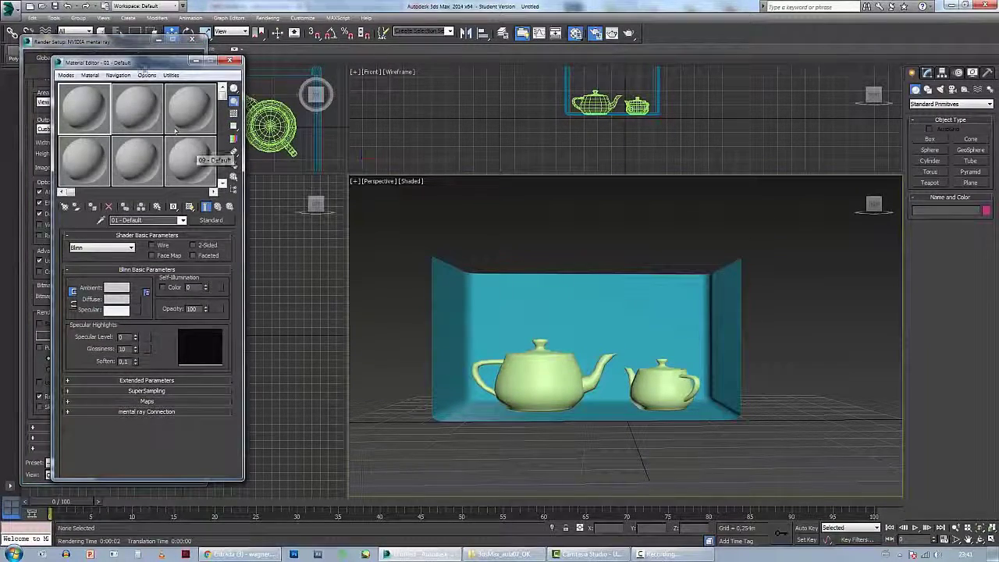
pyautogui.moveTo(141, 65); pyautogui.dragTo(307, 59)
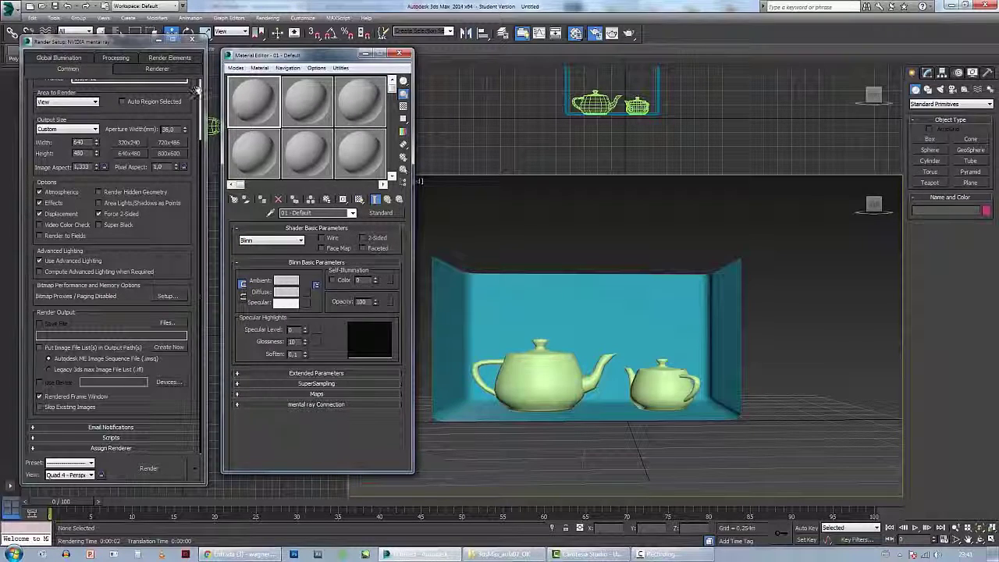
# - Assign the Default Scanline Renderer as the production renderer in Render Setup
pyautogui.scroll(3, 197, 92)
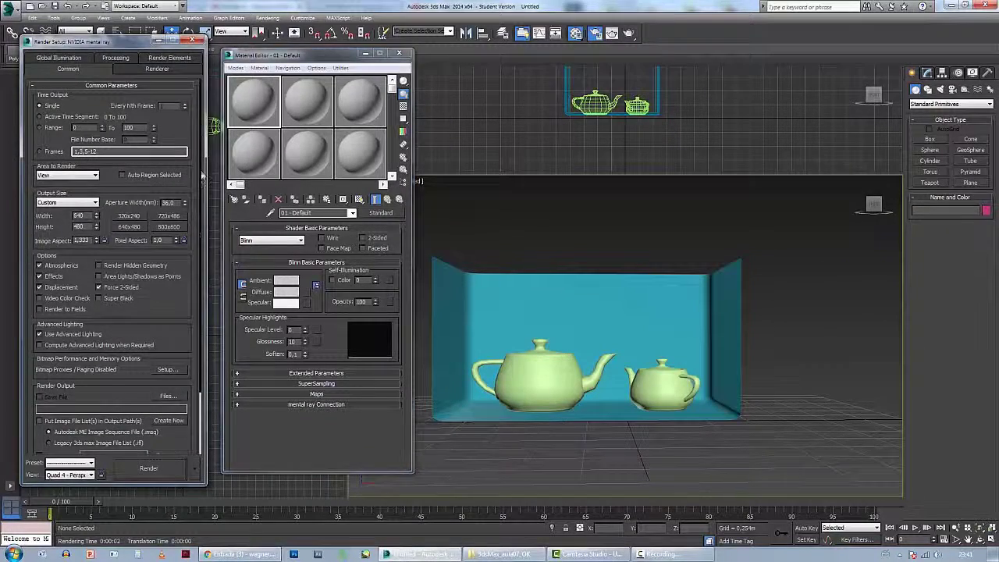
pyautogui.scroll(-3, 201, 176)
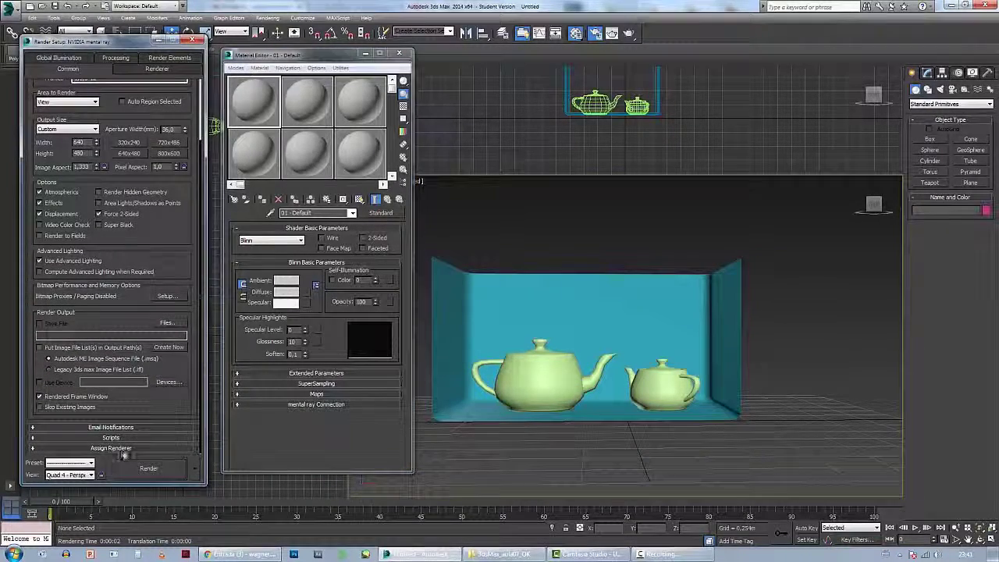
pyautogui.click(117, 450)
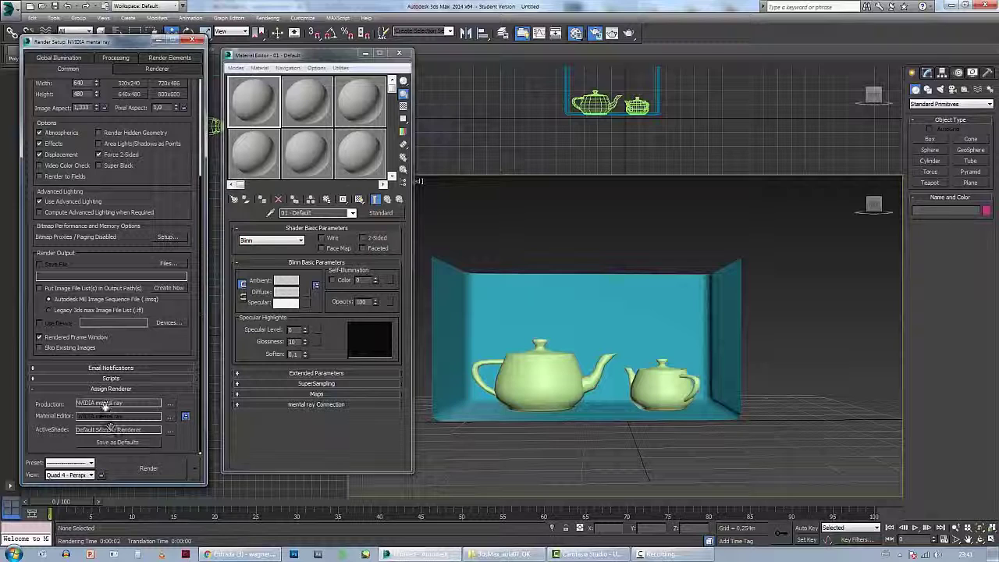
pyautogui.click(170, 403)
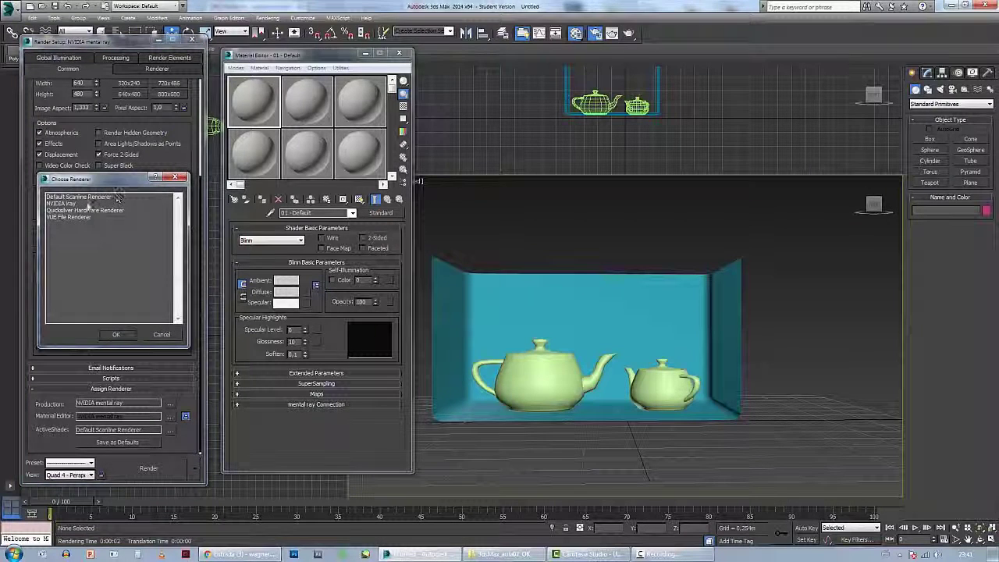
pyautogui.click(76, 198)
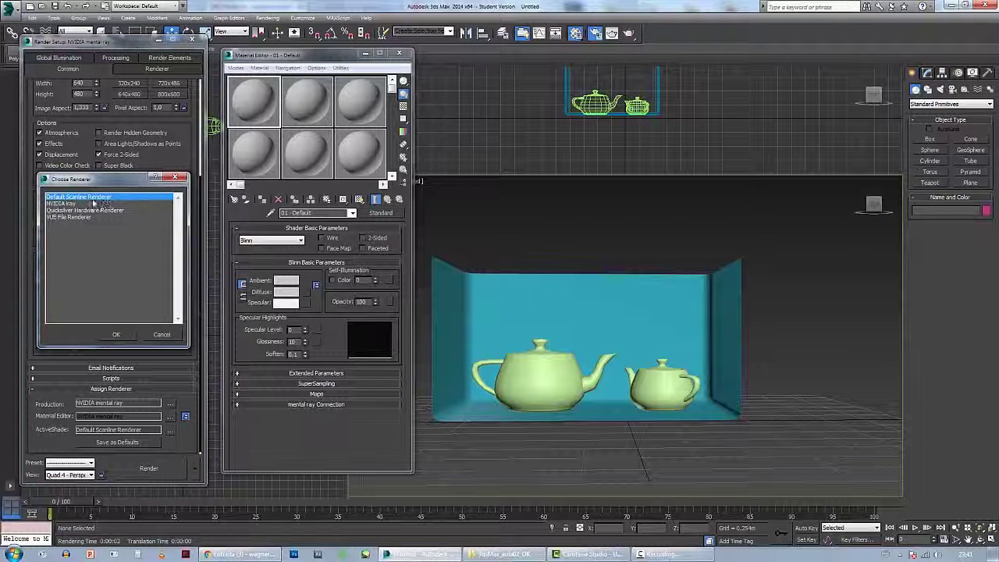
pyautogui.click(115, 334)
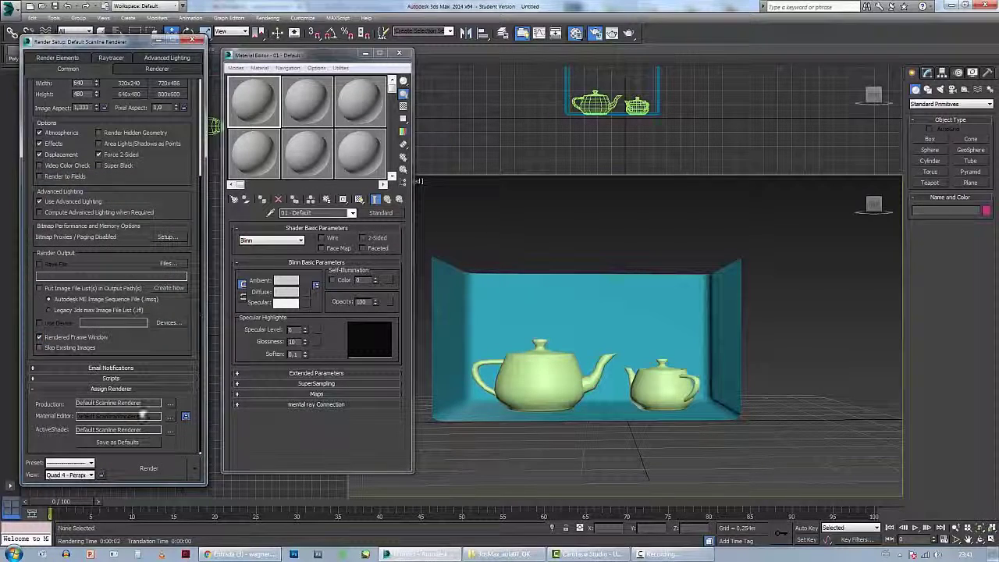
# - Switch the production renderer back to NVIDIA mental ray
pyautogui.click(170, 403)
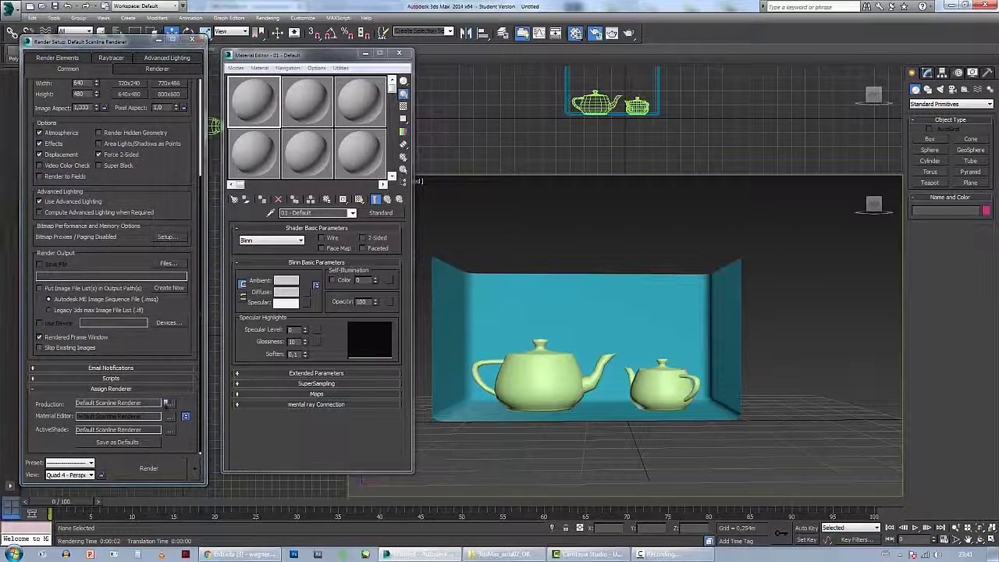
pyautogui.click(69, 204)
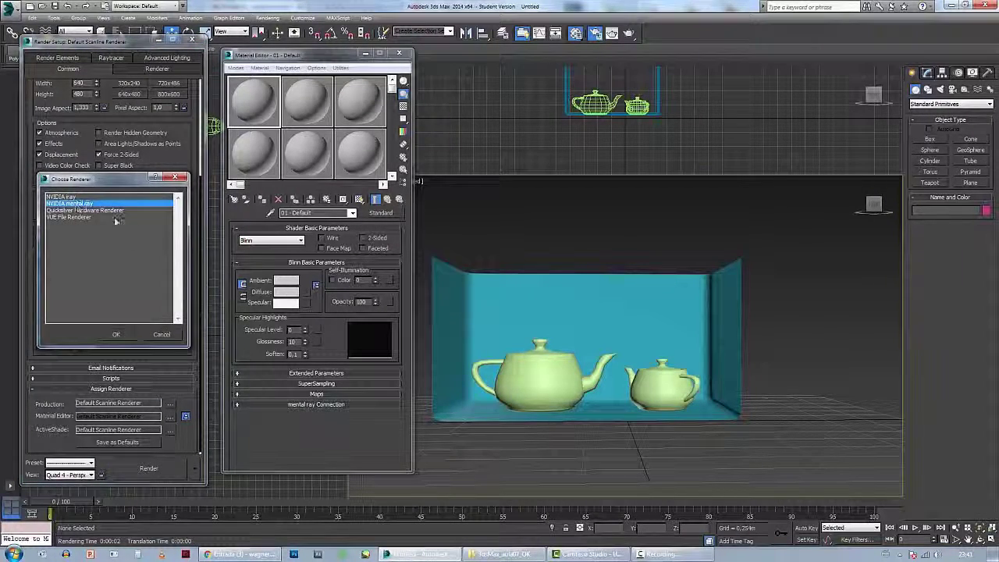
pyautogui.click(125, 335)
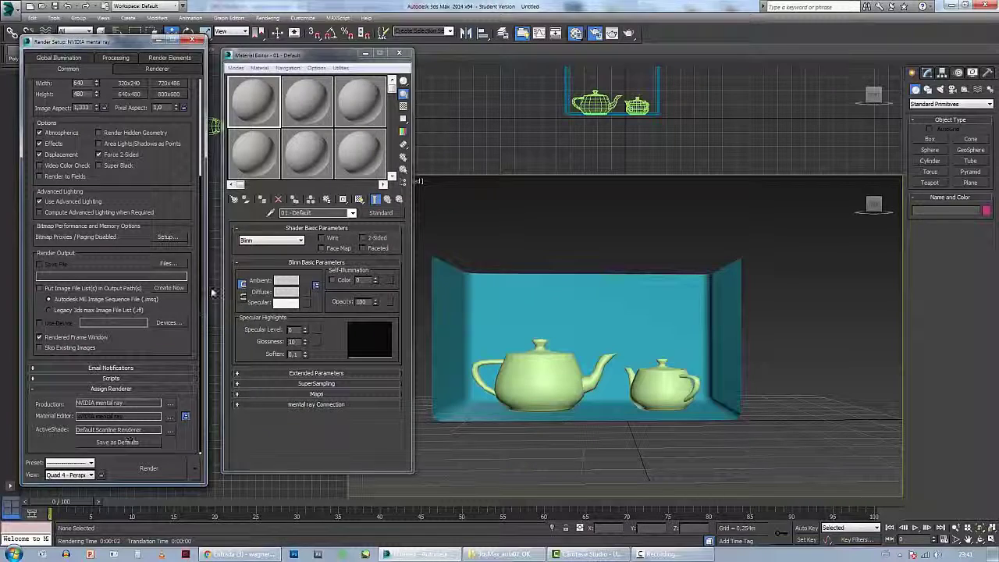
# - Reassign the Default Scanline Renderer for production and inspect the material types available for the first sample material, then cancel without choosing one
pyautogui.click(169, 415)
pyautogui.click(116, 336)
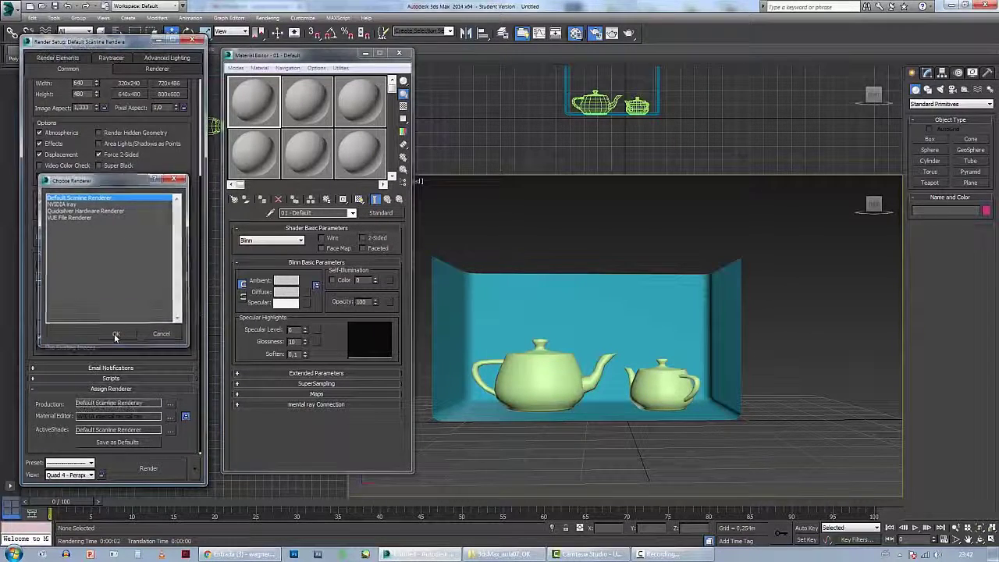
pyautogui.click(372, 214)
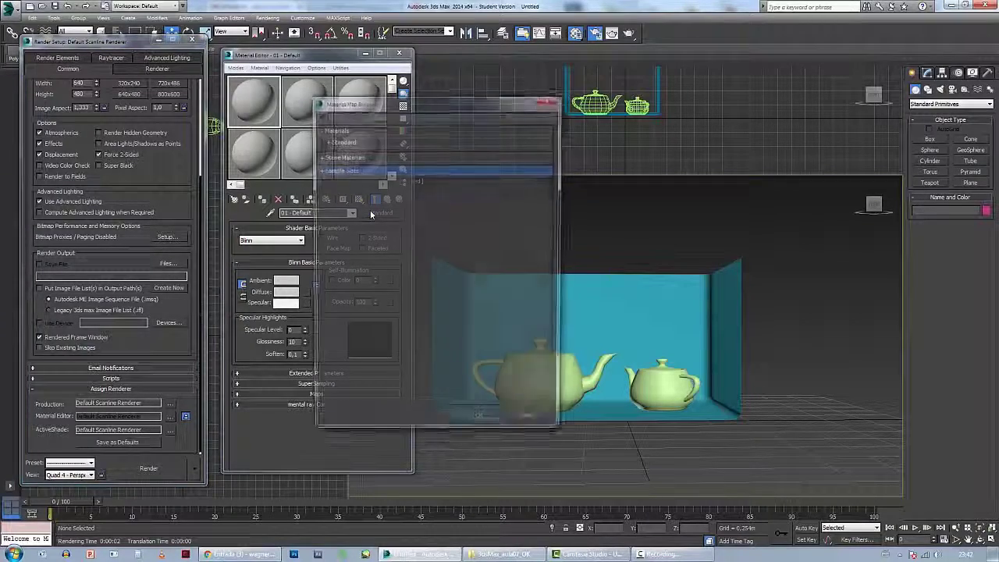
pyautogui.click(320, 170)
pyautogui.click(319, 170)
pyautogui.click(320, 156)
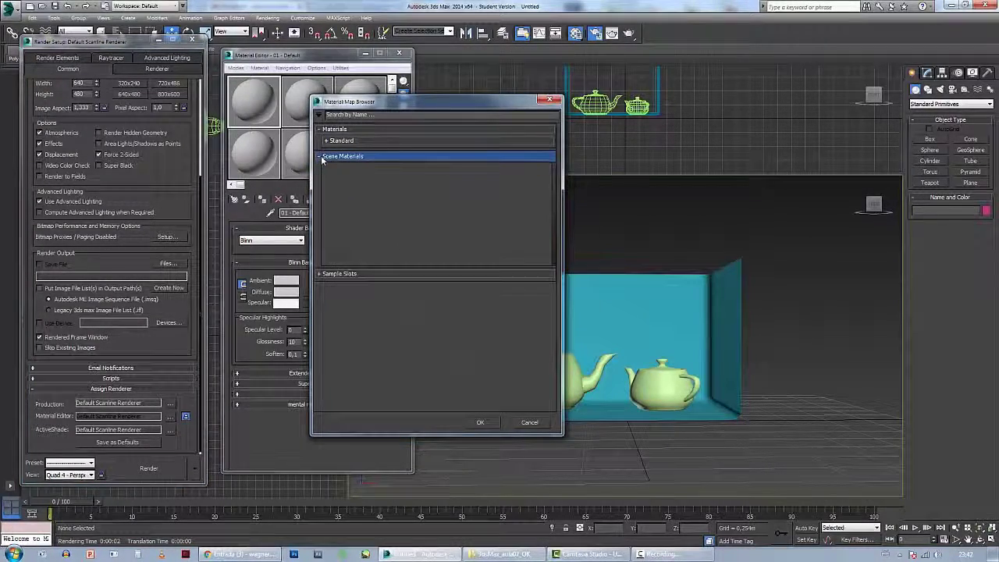
pyautogui.click(321, 156)
pyautogui.click(328, 140)
pyautogui.click(328, 141)
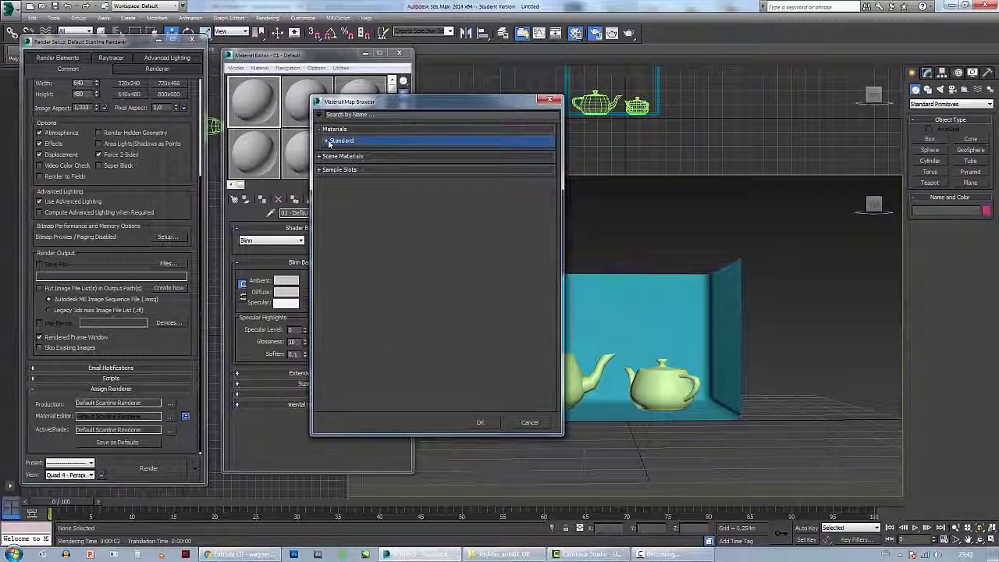
pyautogui.click(529, 423)
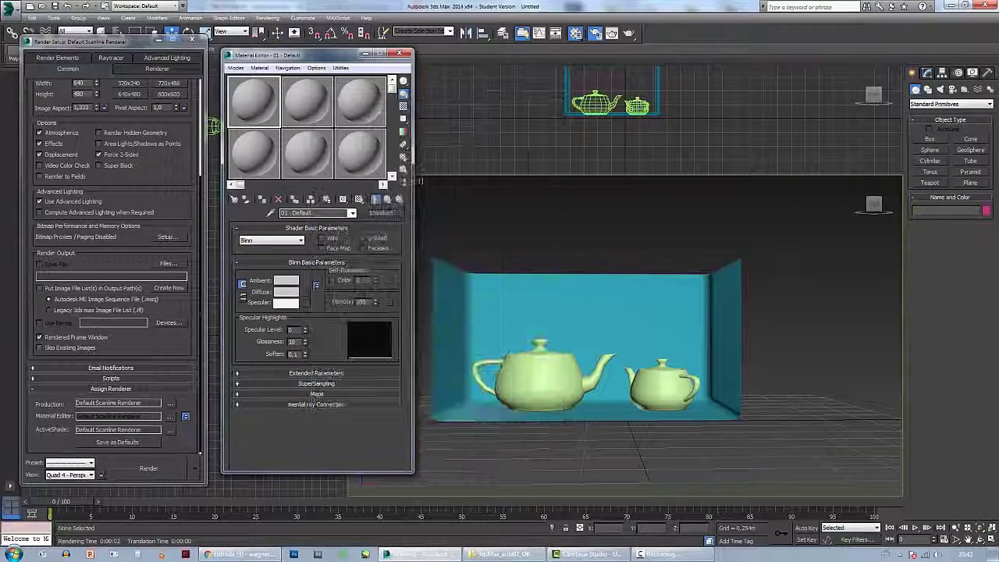
# - Set the production renderer to NVIDIA mental ray and change the first sample material's type to Arch & Design
pyautogui.click(170, 407)
pyautogui.click(105, 204)
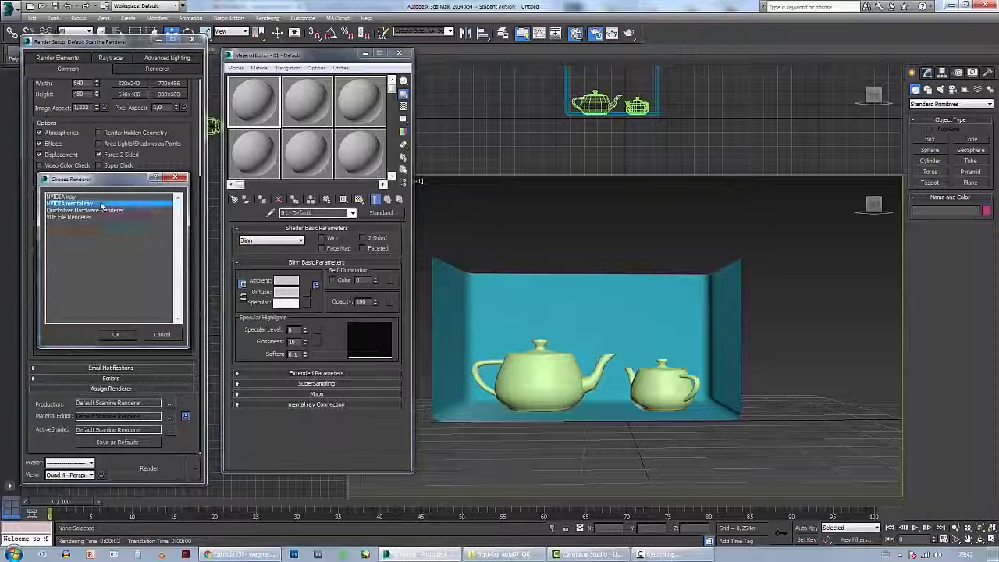
pyautogui.click(117, 334)
pyautogui.click(384, 213)
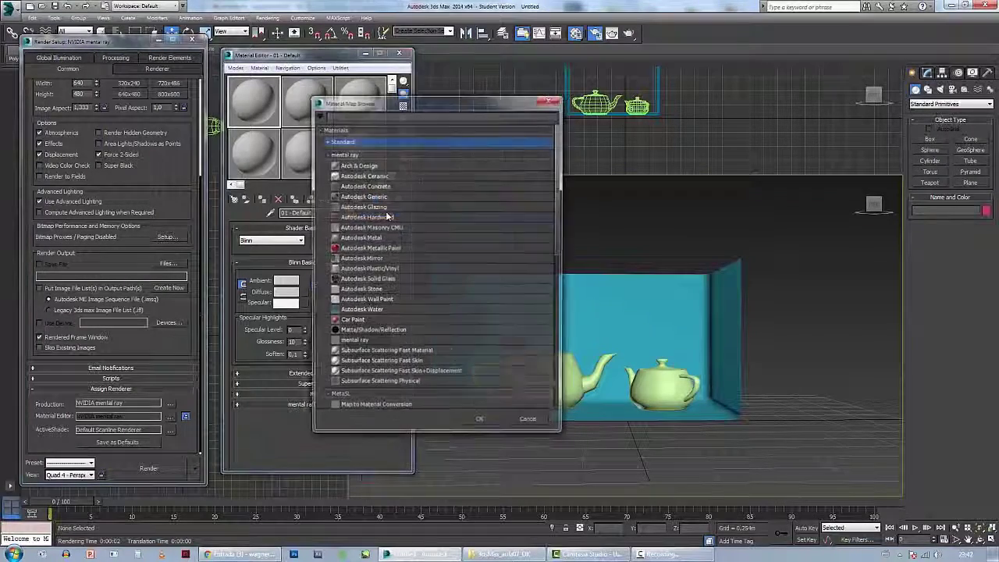
pyautogui.click(355, 165)
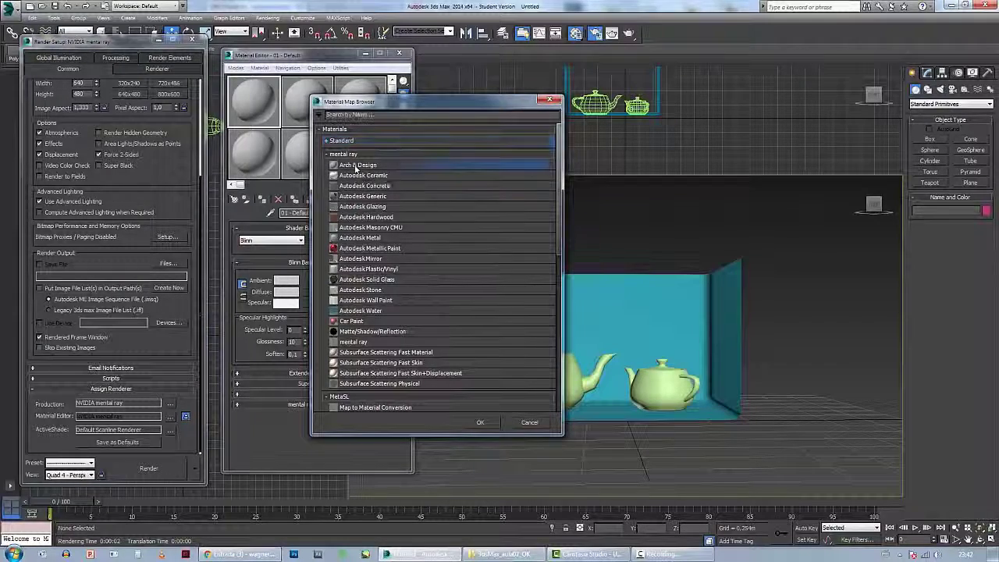
pyautogui.click(487, 422)
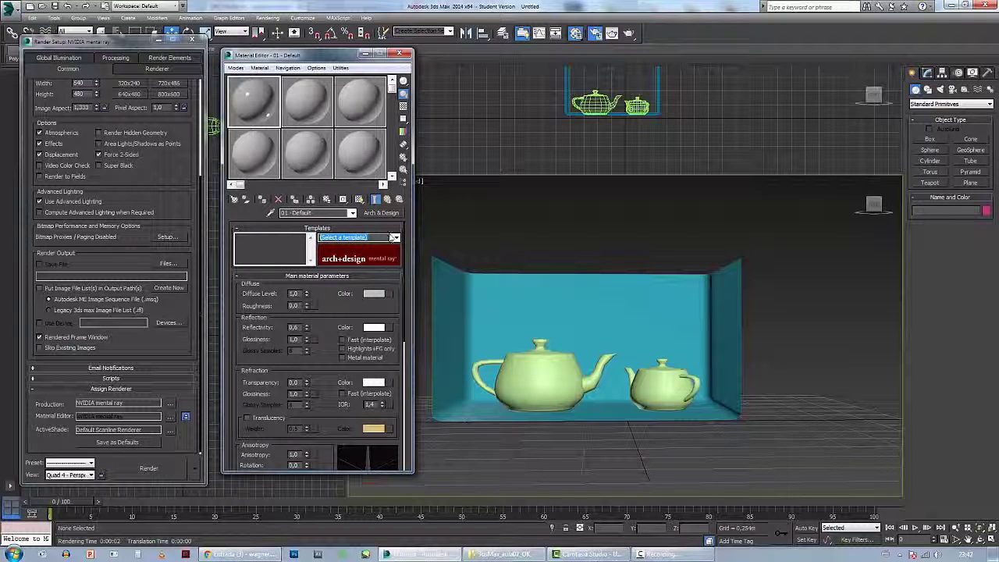
# - Apply the Matte Finish template to the first material and assign it to the box
pyautogui.click(396, 238)
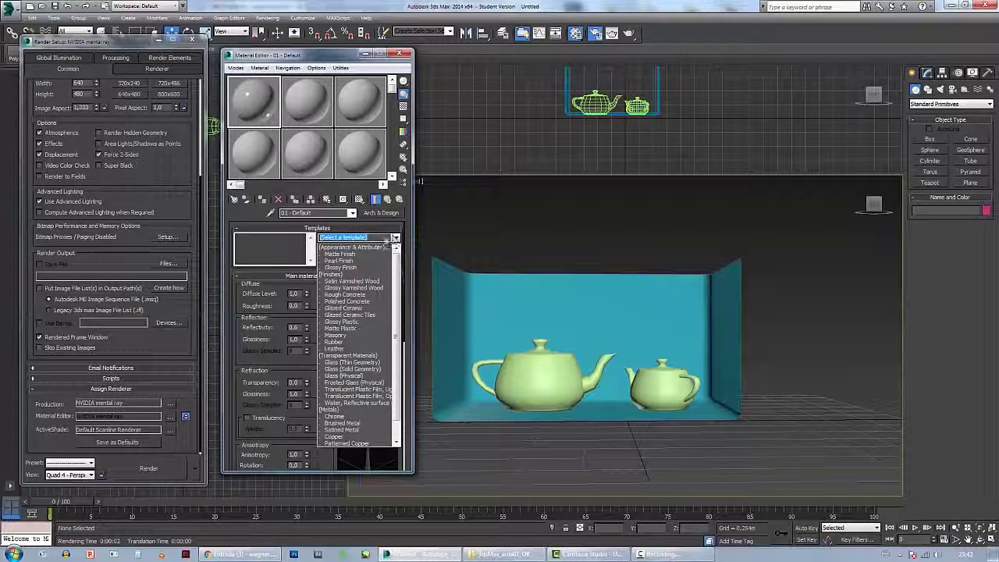
pyautogui.click(338, 255)
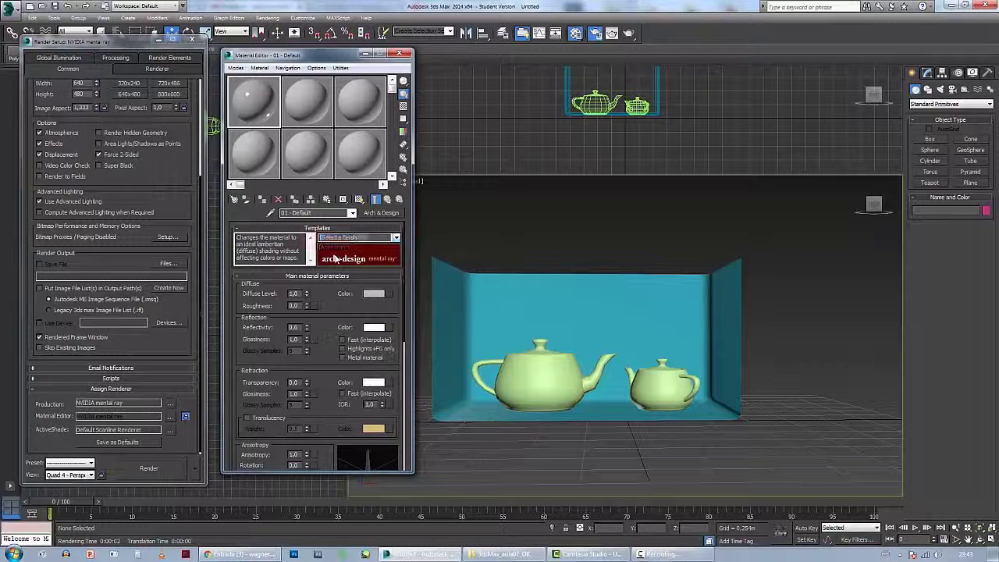
pyautogui.moveTo(418, 242); pyautogui.dragTo(499, 287)
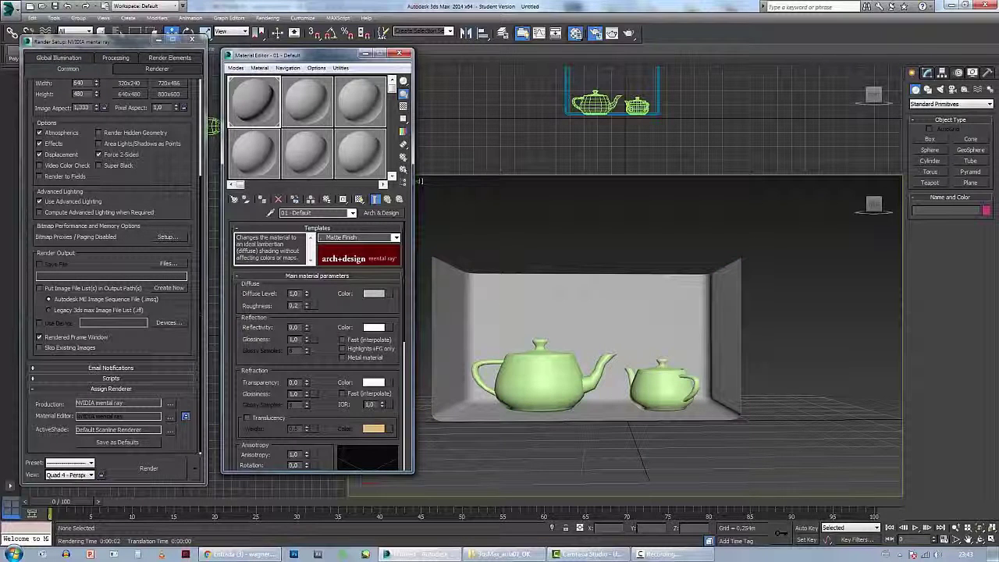
# - Make the second sample material an Arch & Design material with the Chrome template and assign it to the large teapot
pyautogui.click(297, 114)
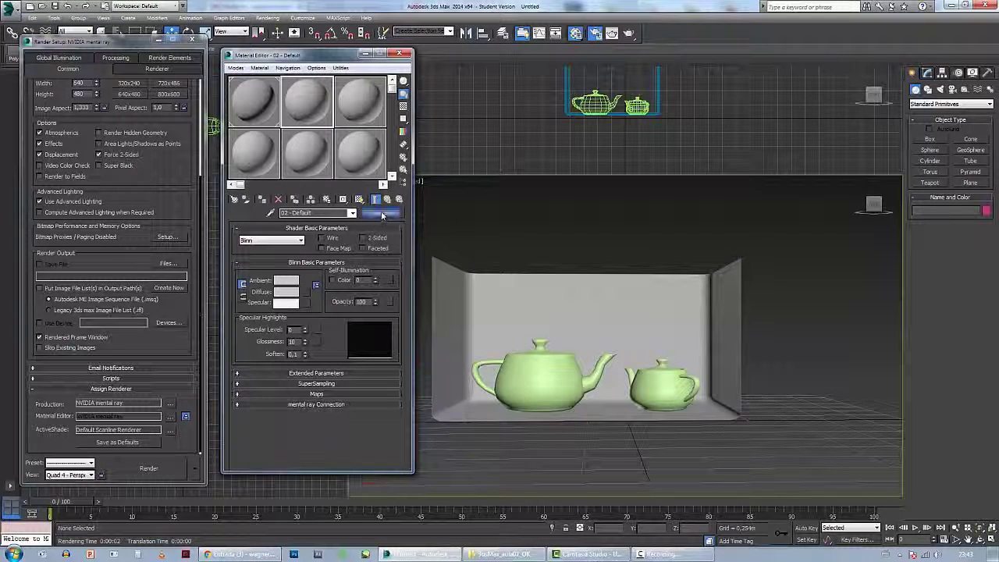
pyautogui.click(381, 214)
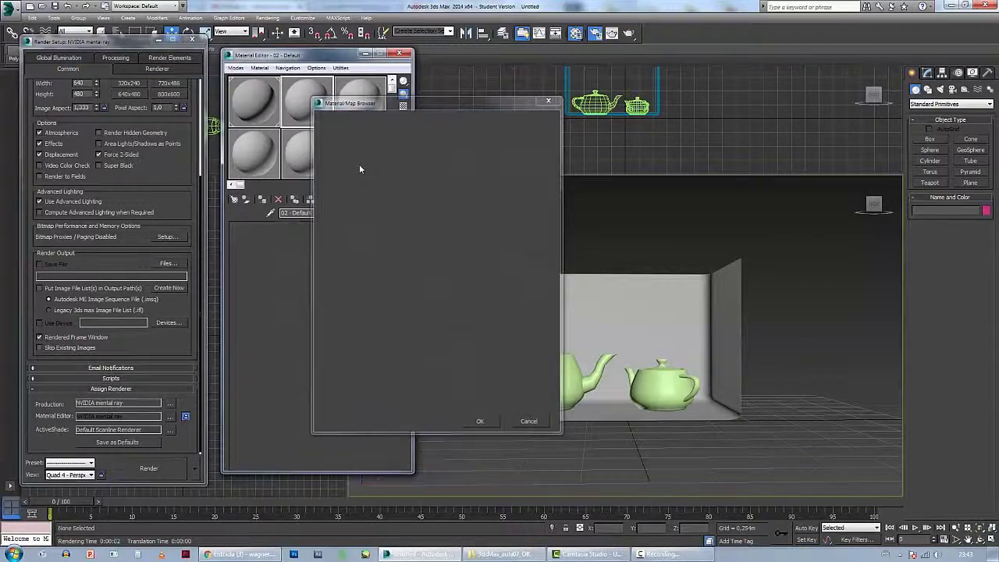
pyautogui.doubleClick(359, 169)
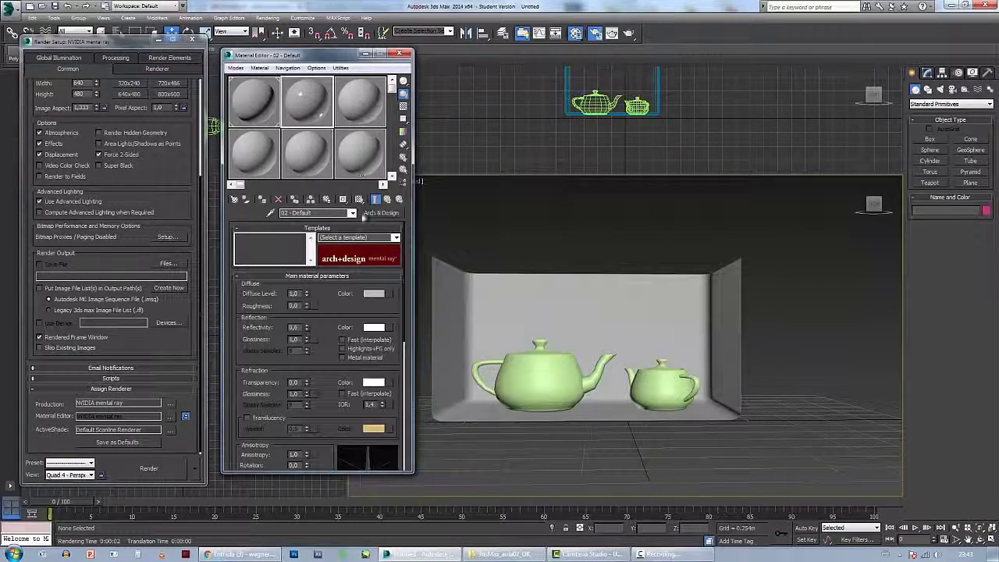
pyautogui.click(396, 238)
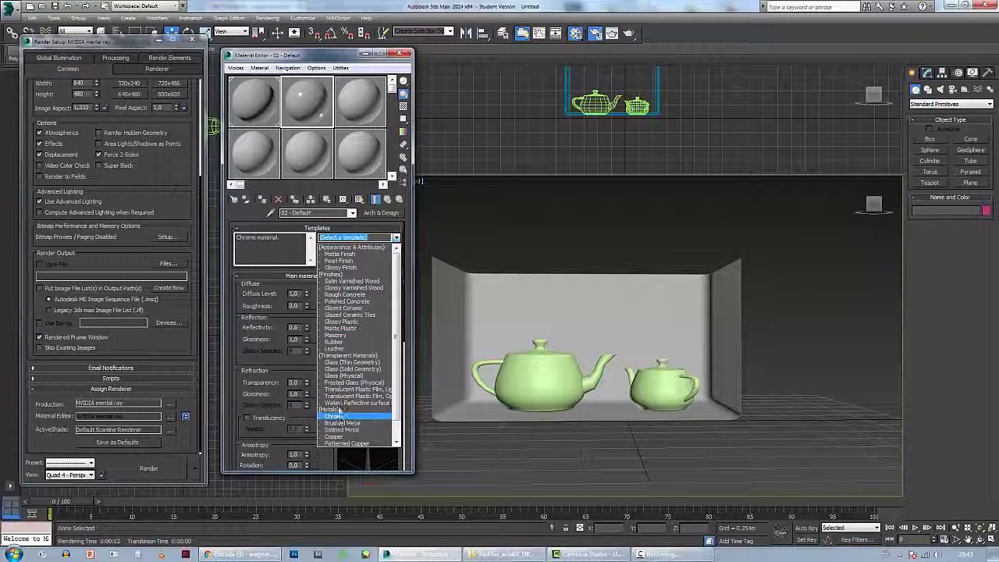
pyautogui.click(337, 415)
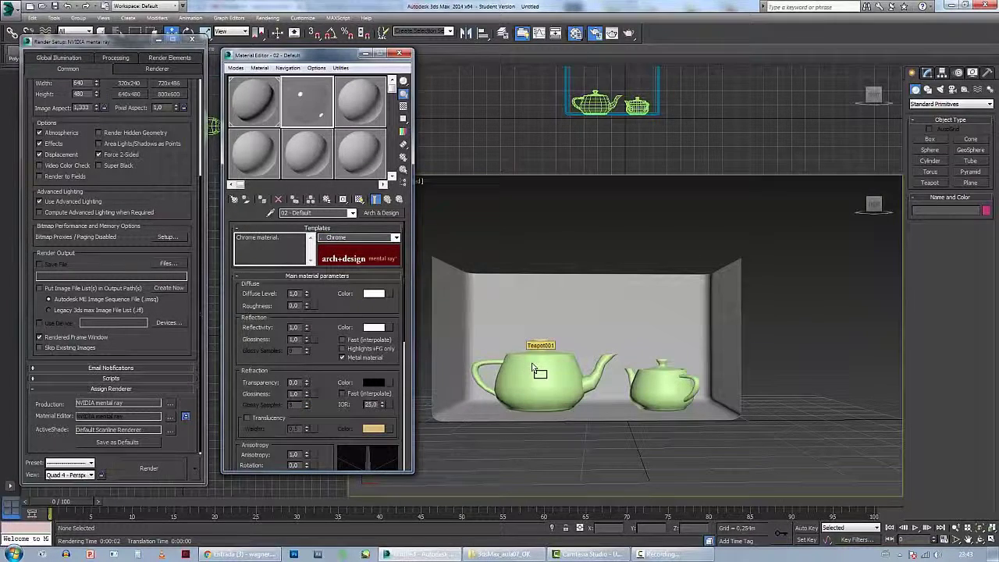
pyautogui.moveTo(534, 368); pyautogui.dragTo(534, 370)
# - Make the third sample material an Arch & Design material with the Copper template and assign it to the small teapot
pyautogui.click(359, 100)
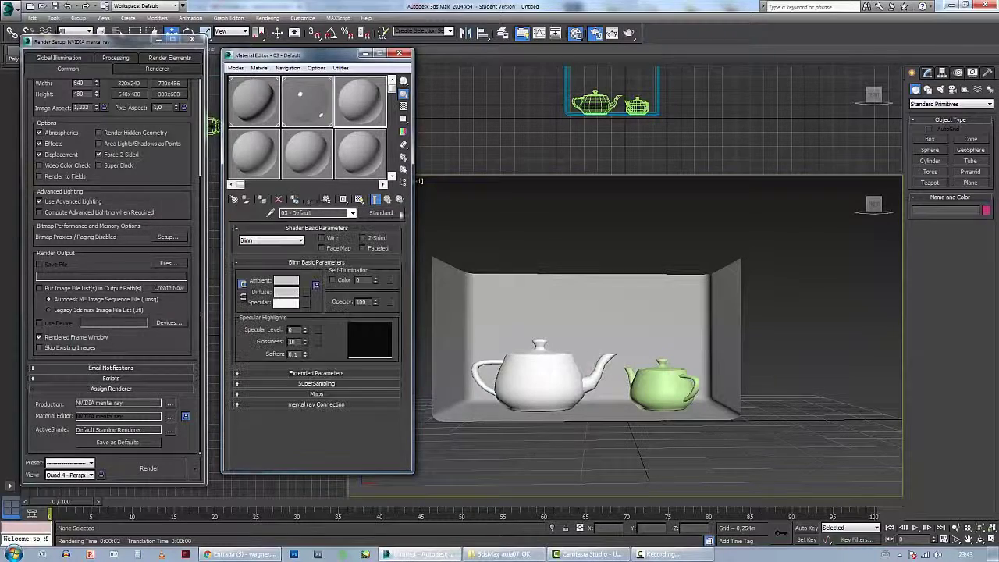
pyautogui.click(385, 214)
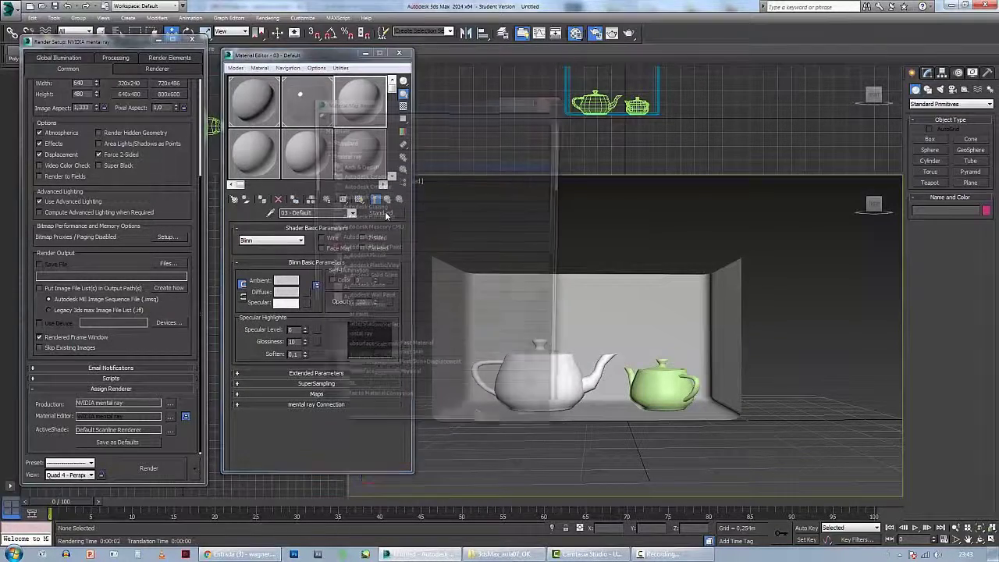
pyautogui.doubleClick(365, 209)
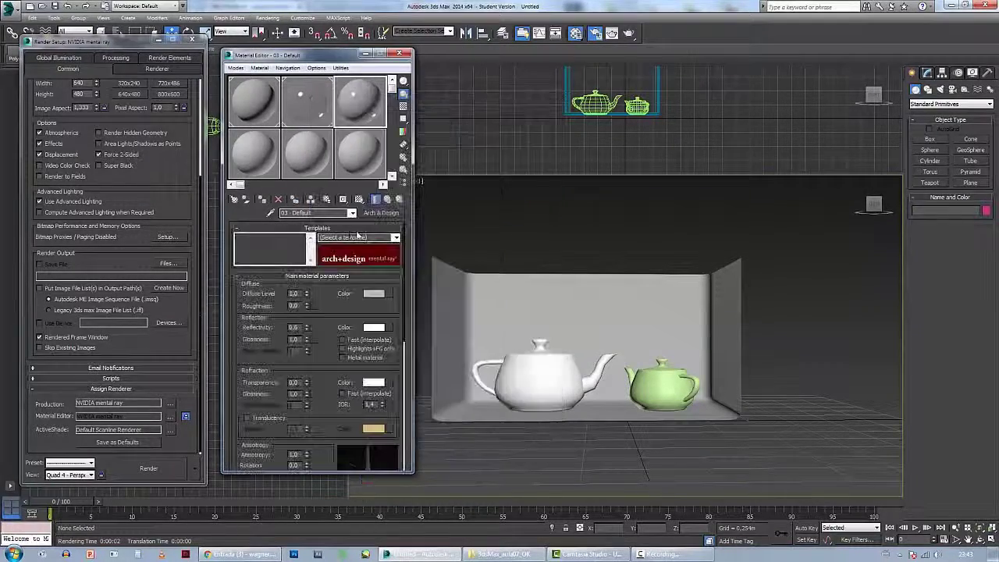
pyautogui.click(396, 237)
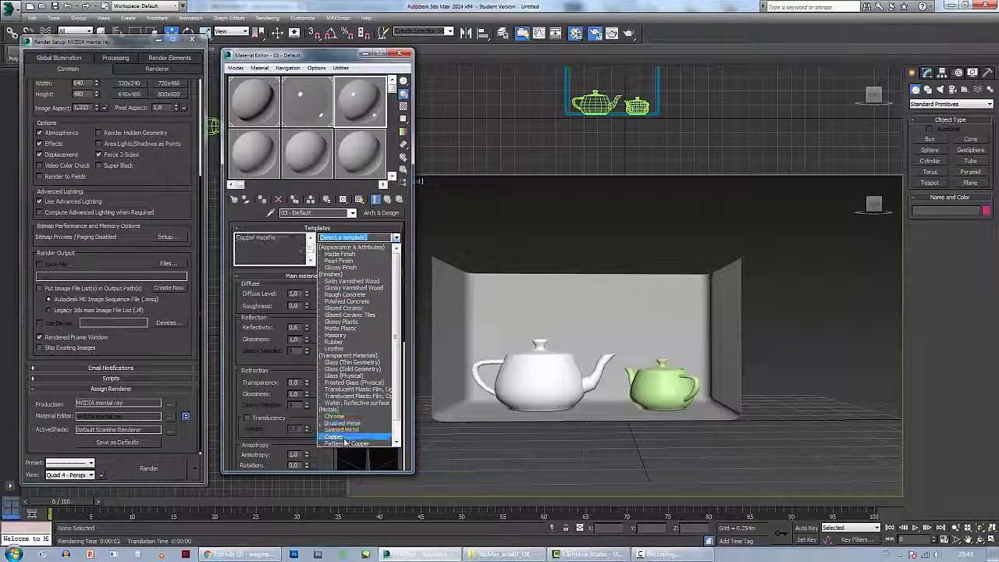
pyautogui.click(336, 437)
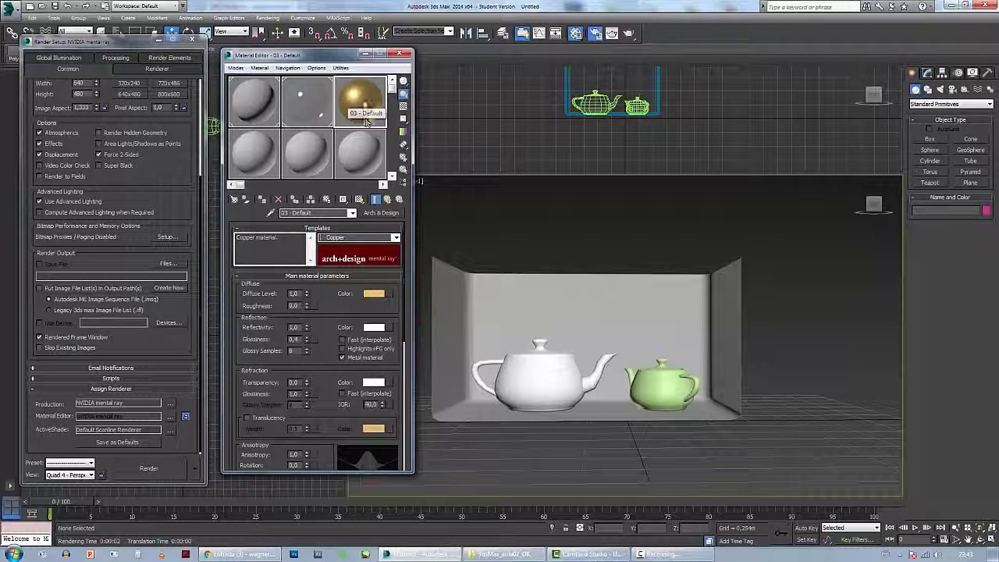
pyautogui.moveTo(360, 104); pyautogui.dragTo(662, 387)
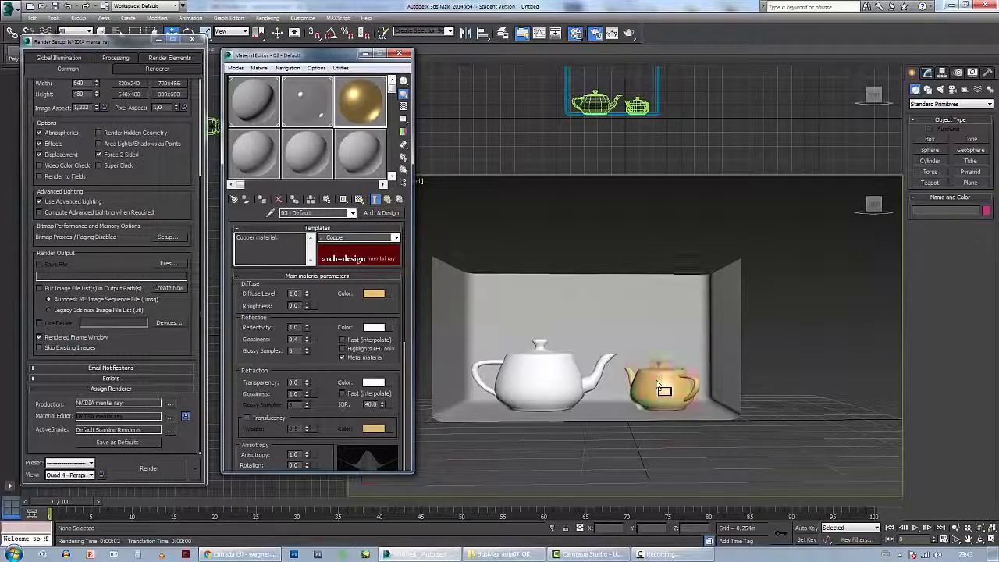
# - Render an angled view of the box from the Perspective viewport and check the chrome and copper teapots
pyautogui.keyDown('alt'); pyautogui.moveTo(545, 328); pyautogui.dragTo(552, 367, button='middle'); pyautogui.keyUp('alt')
pyautogui.scroll(6, 590, 342)
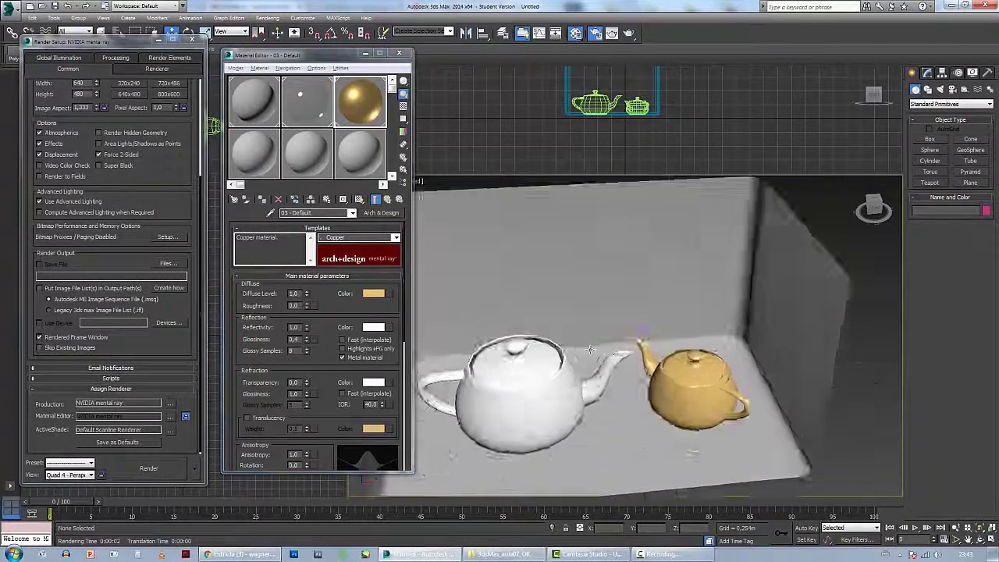
pyautogui.scroll(-3, 662, 312)
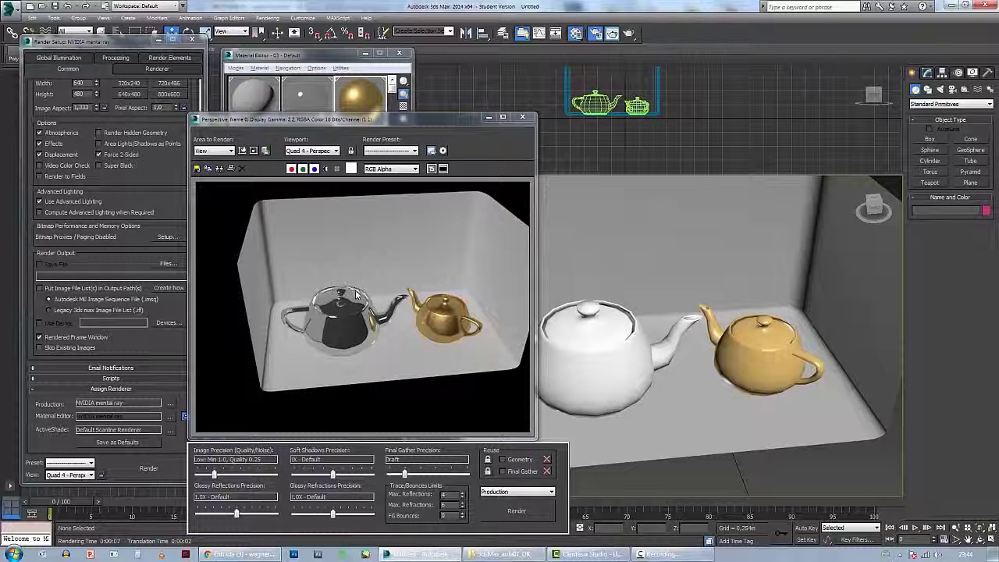
pyautogui.click(452, 327)
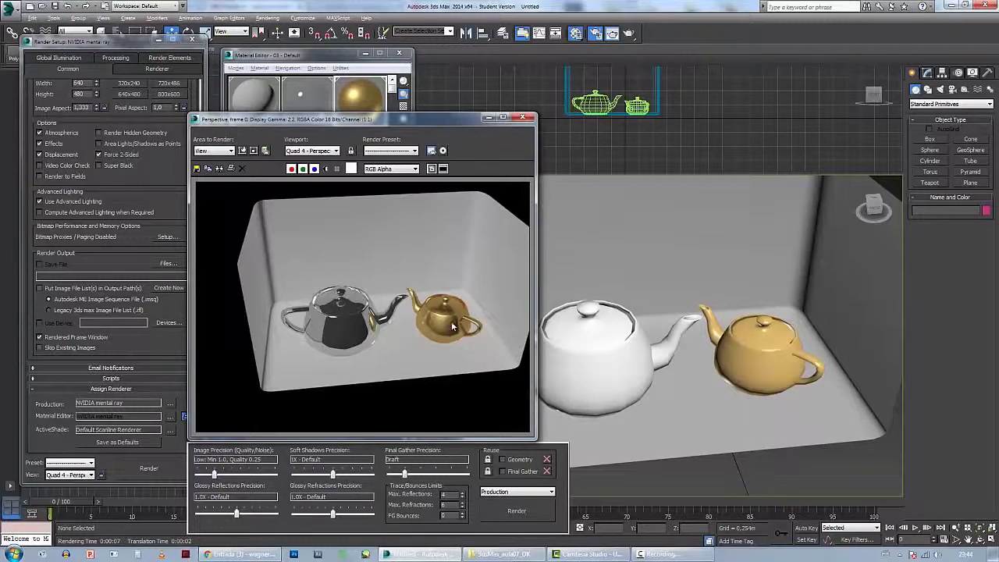
# - Expand the copper material's Advanced Rendering Options and render a close-up of the small teapot to examine its surface
pyautogui.click(531, 117)
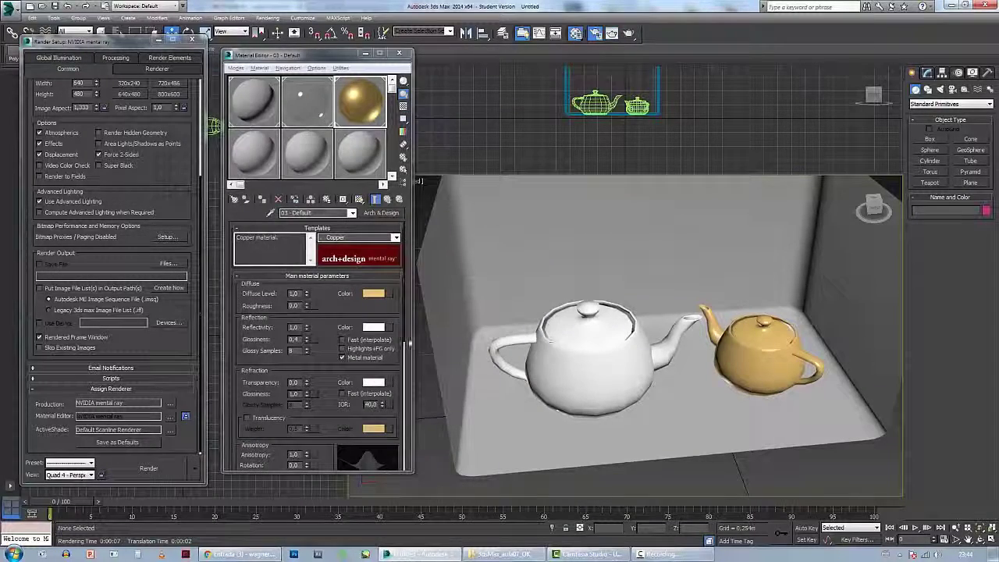
pyautogui.moveTo(405, 242); pyautogui.dragTo(411, 402)
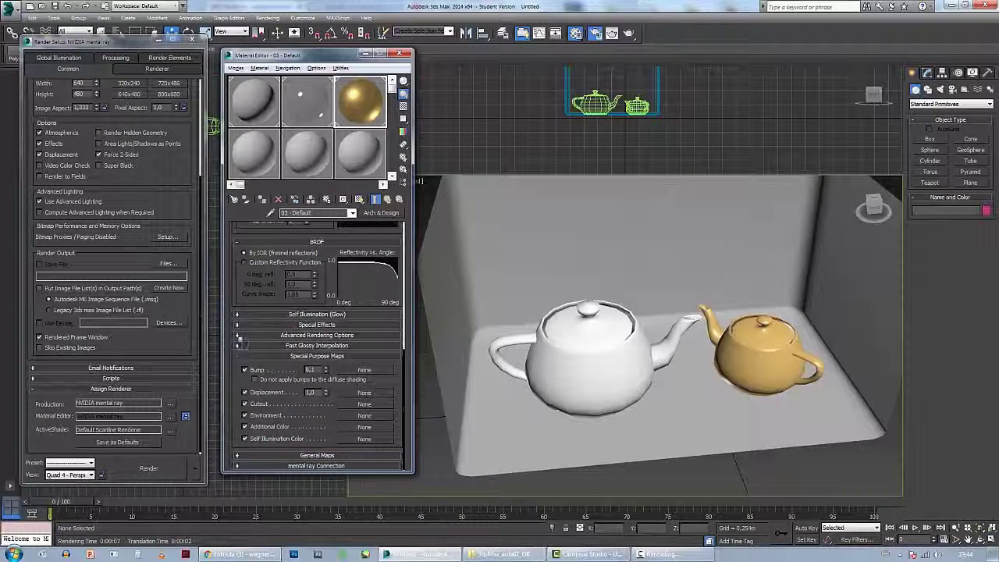
pyautogui.click(237, 335)
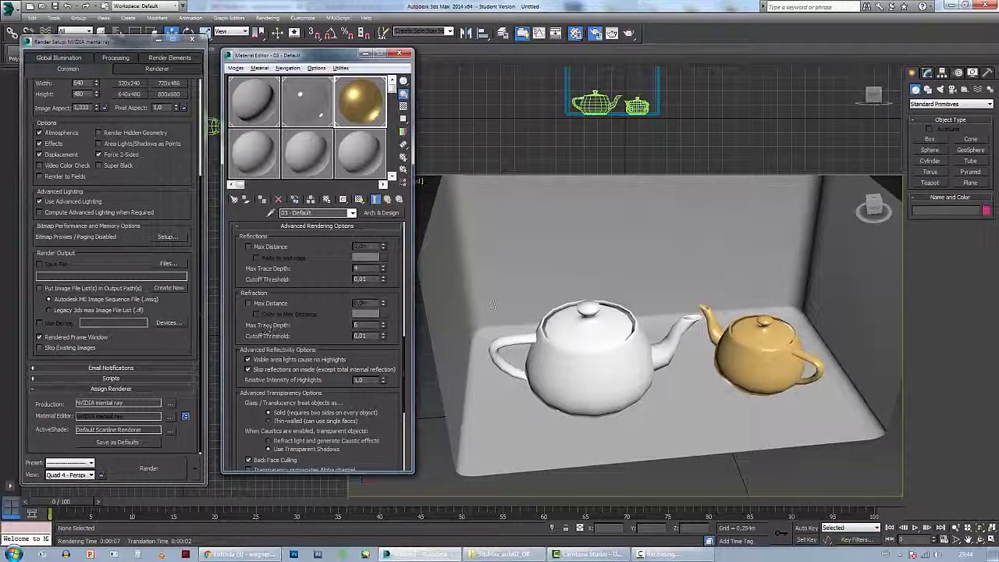
pyautogui.scroll(2, 768, 331)
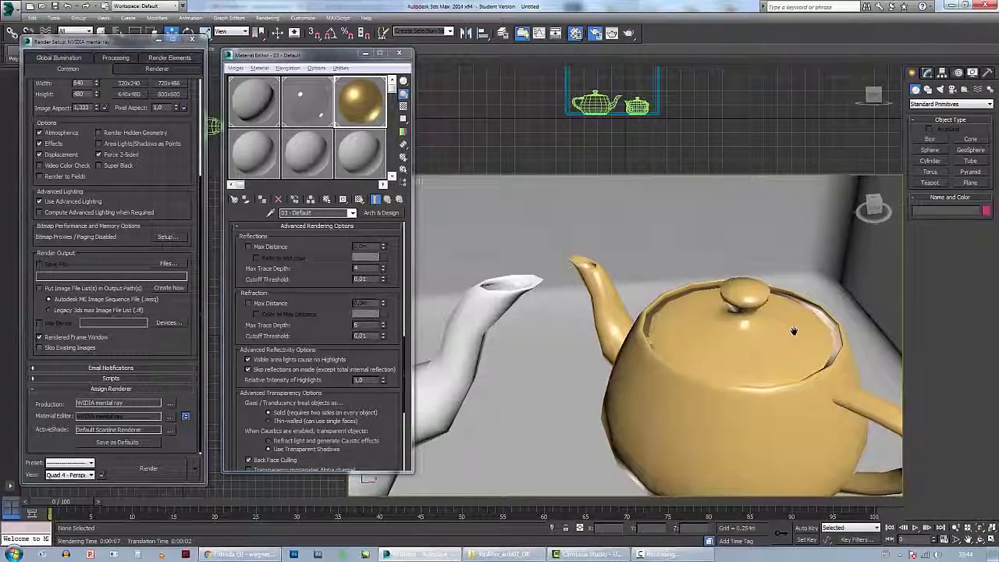
pyautogui.click(150, 468)
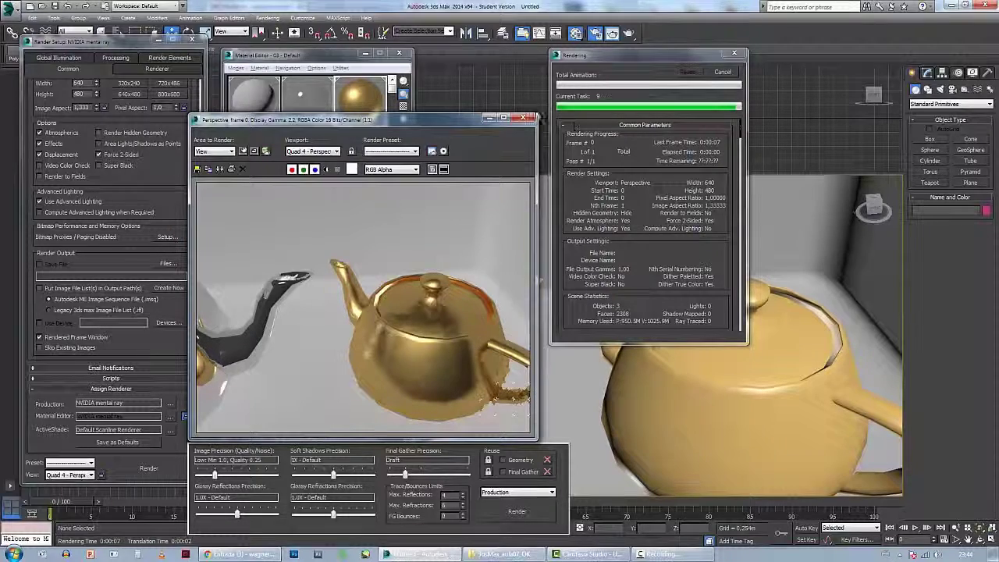
pyautogui.click(527, 118)
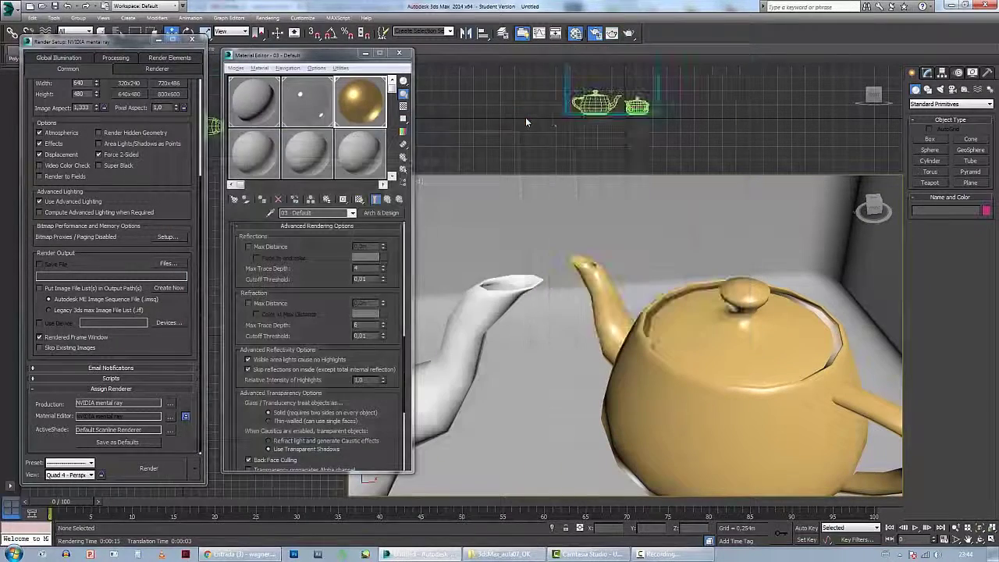
# - Turn off Back Face Culling in the advanced rendering options of both the copper and the chrome materials
pyautogui.click(268, 461)
pyautogui.click(318, 115)
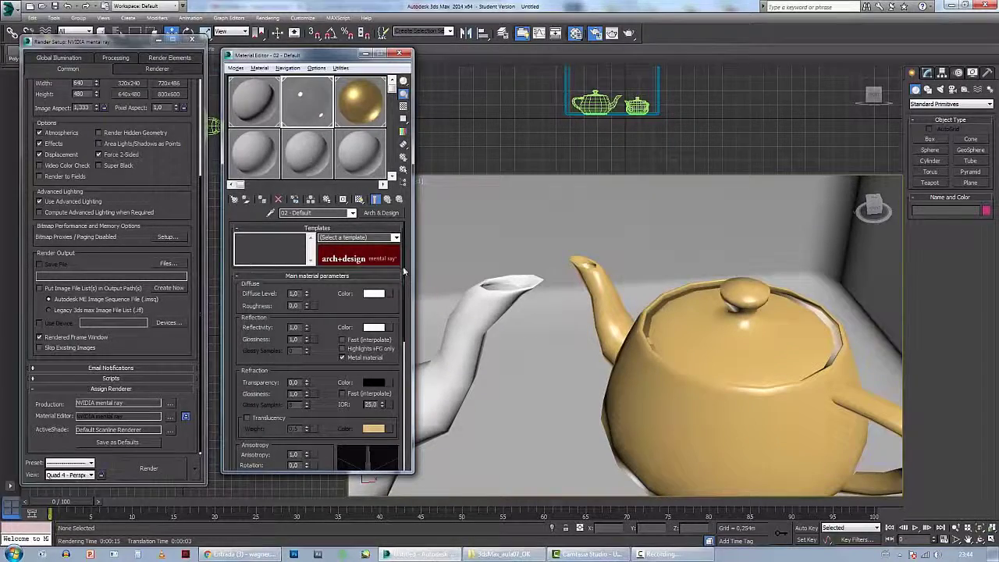
pyautogui.moveTo(402, 270); pyautogui.dragTo(408, 387)
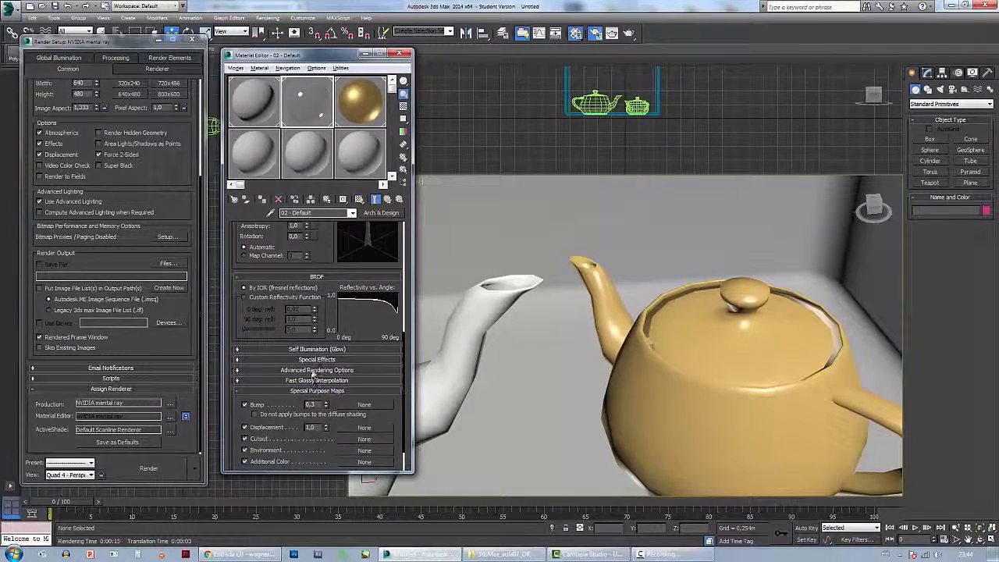
pyautogui.click(312, 372)
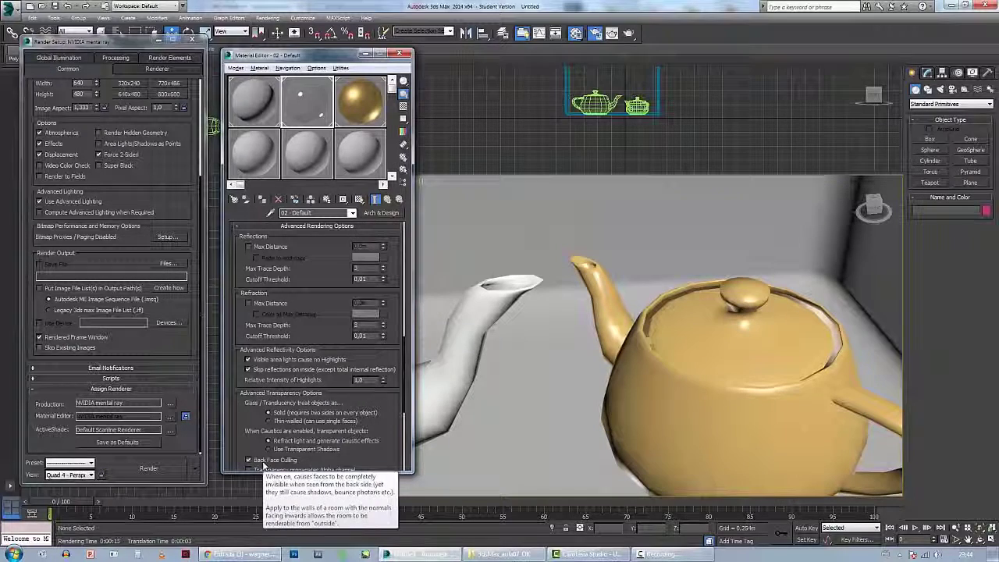
pyautogui.click(262, 462)
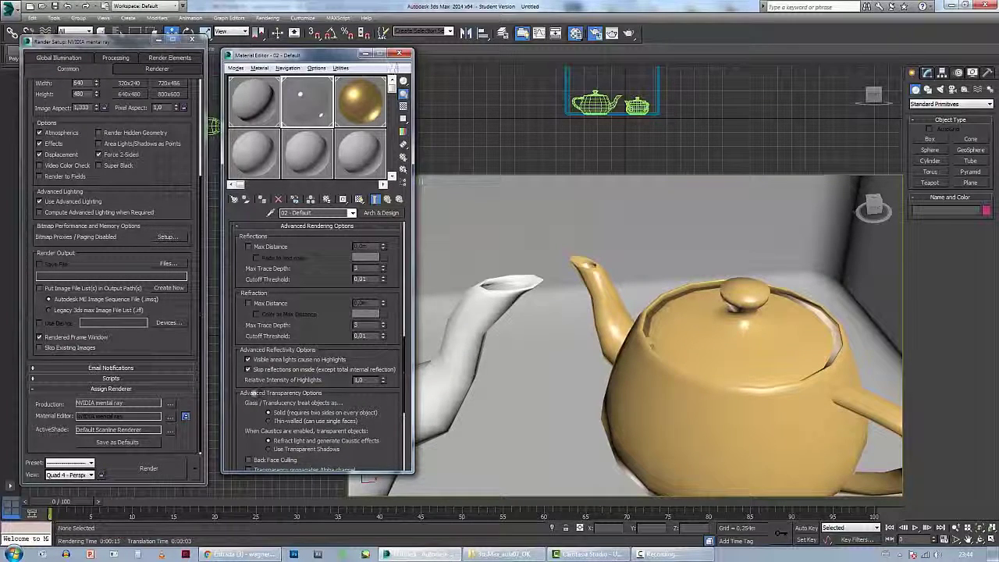
# - Reframe both teapots in the Perspective view, put the Material Editor away and render the view to check the materials
pyautogui.click(604, 333)
pyautogui.scroll(-5, 562, 334)
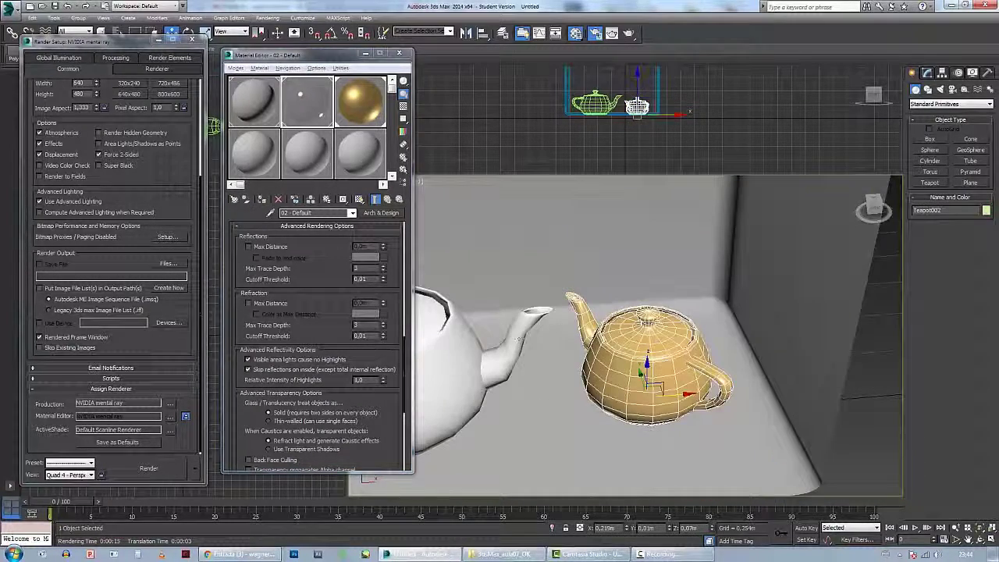
pyautogui.moveTo(562, 334); pyautogui.dragTo(628, 317, button='middle')
pyautogui.click(177, 469)
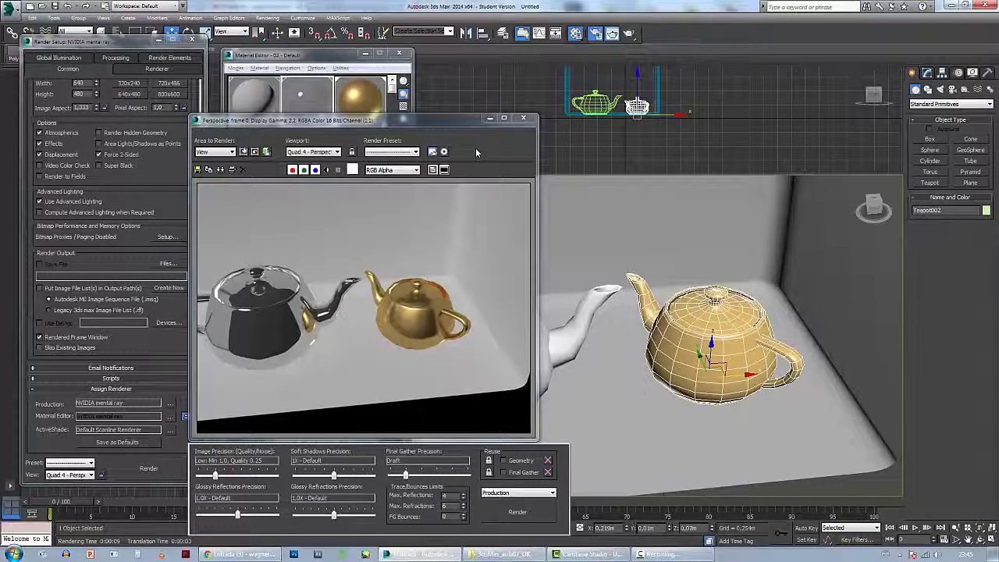
pyautogui.click(523, 118)
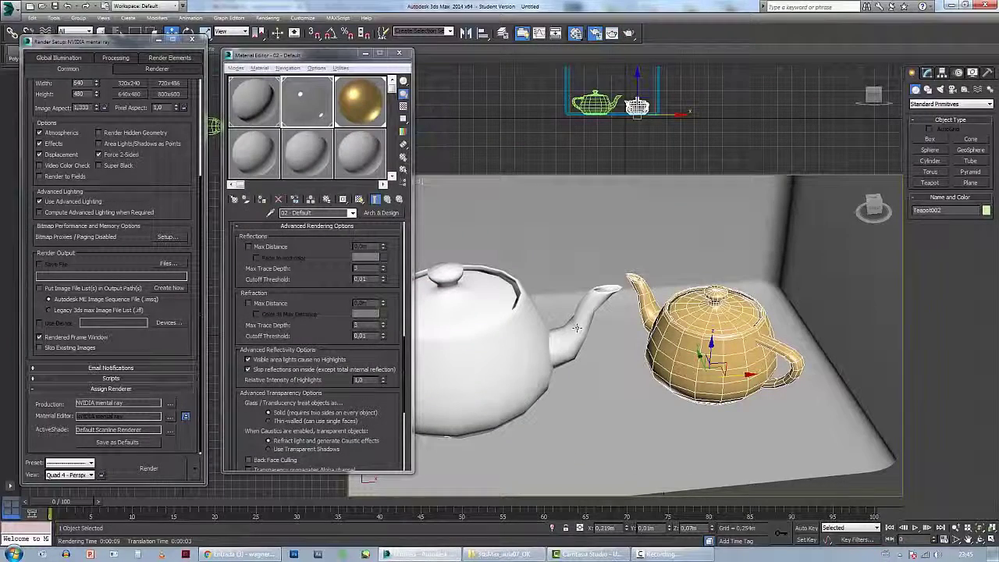
pyautogui.click(364, 56)
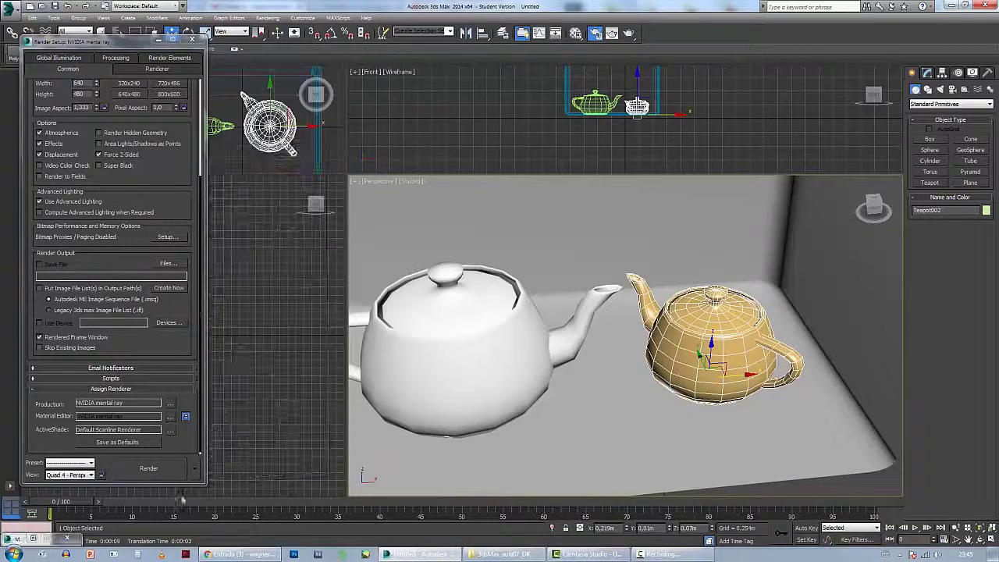
pyautogui.click(148, 469)
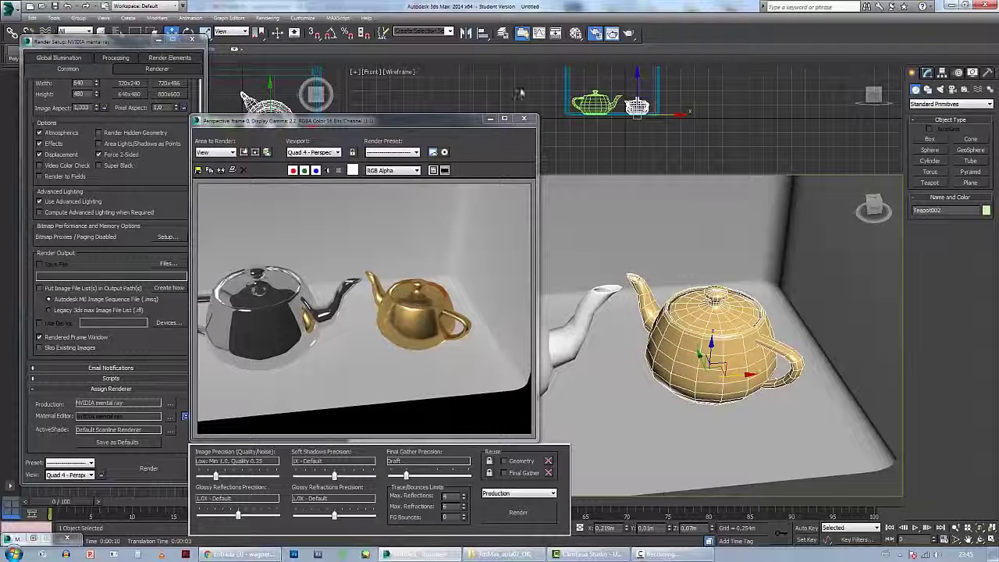
pyautogui.click(525, 119)
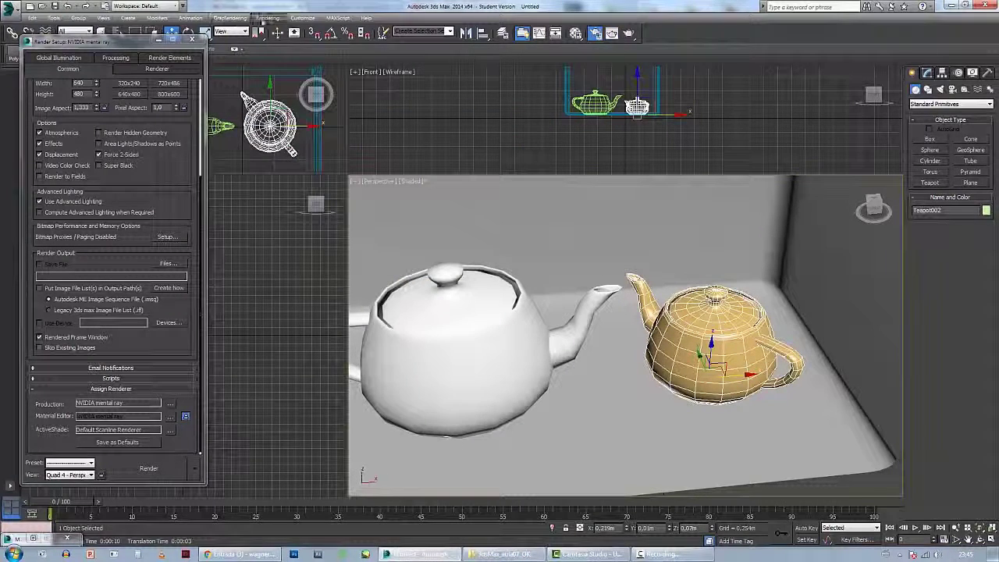
# - Assign the bitmap Warehouse-with-lights.jpg as the environment map and generate a render preview in the exposure settings
pyautogui.click(266, 17)
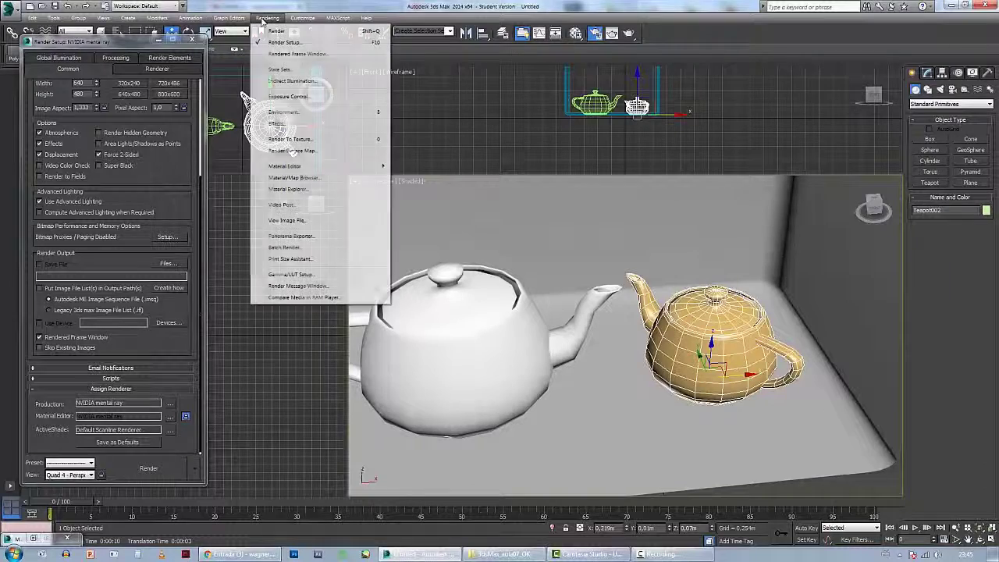
pyautogui.click(286, 112)
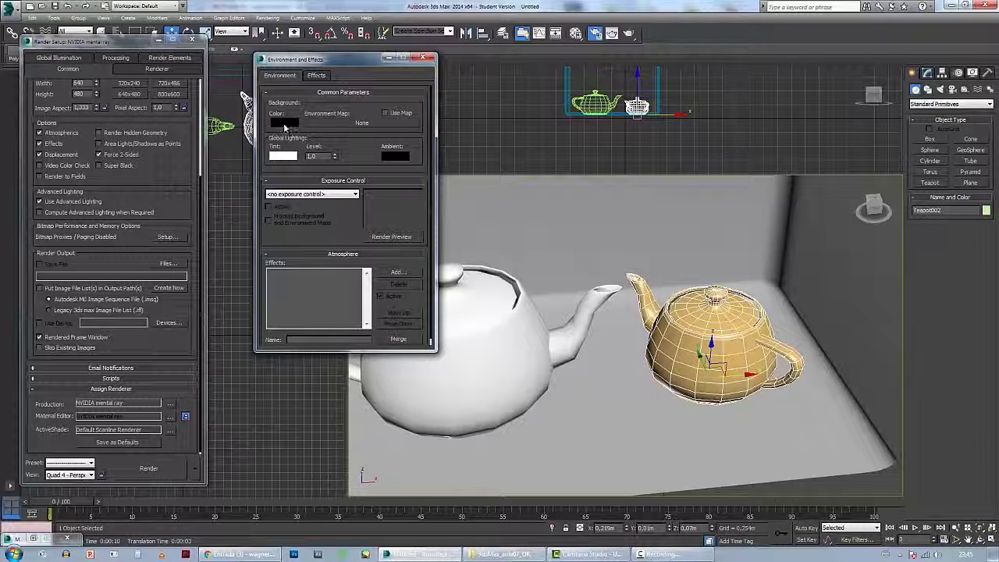
pyautogui.click(343, 123)
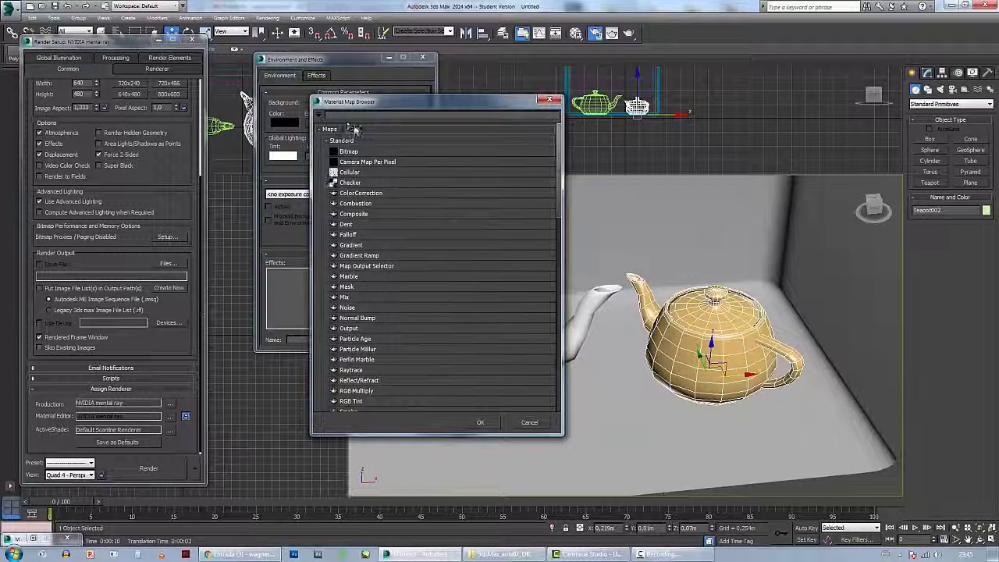
pyautogui.doubleClick(348, 151)
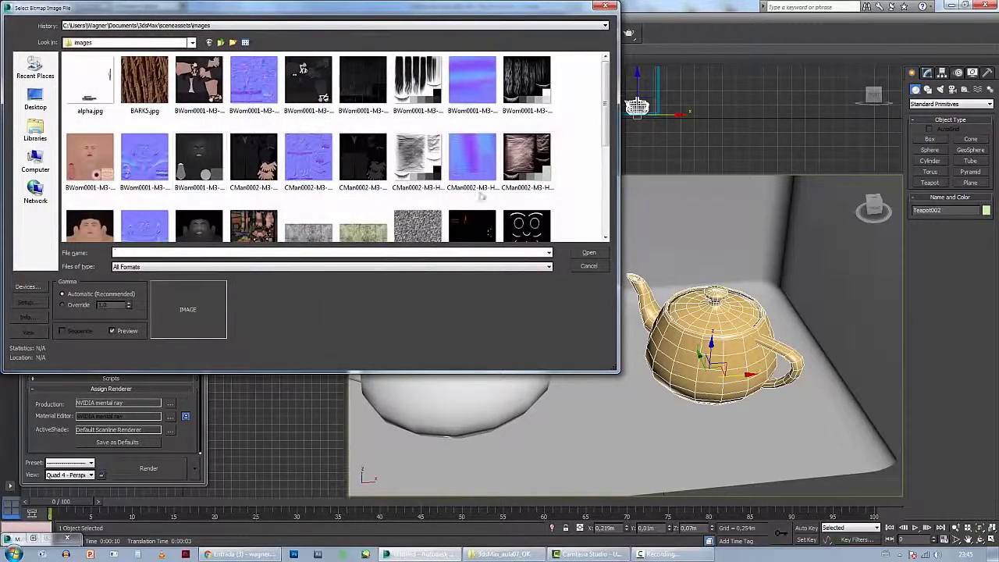
pyautogui.scroll(-6, 243, 229)
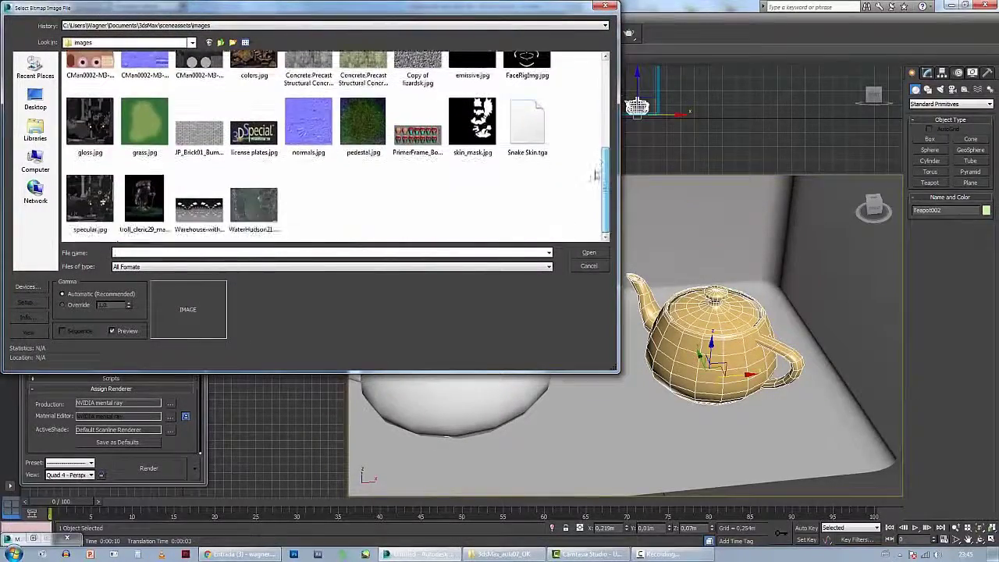
pyautogui.click(199, 207)
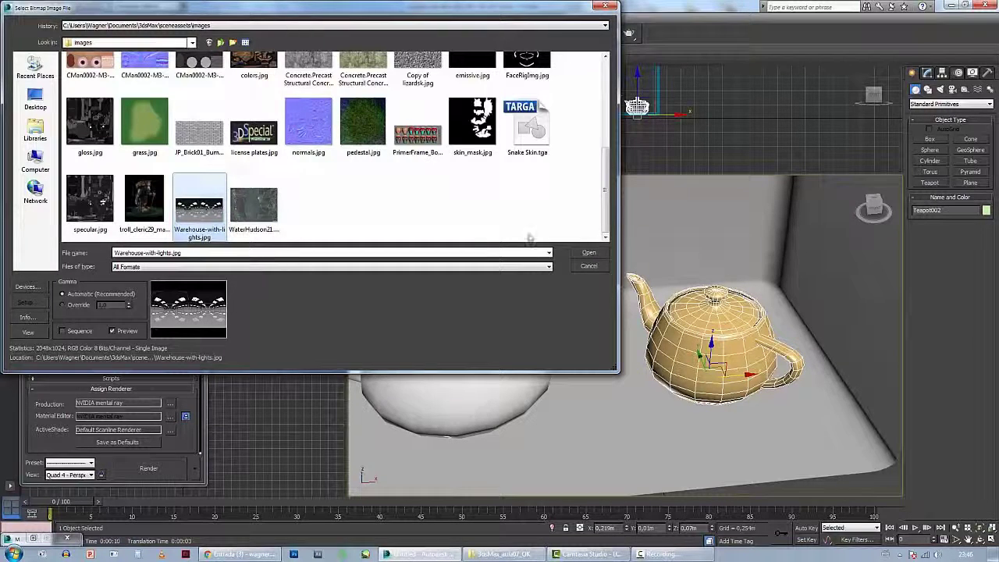
pyautogui.click(590, 255)
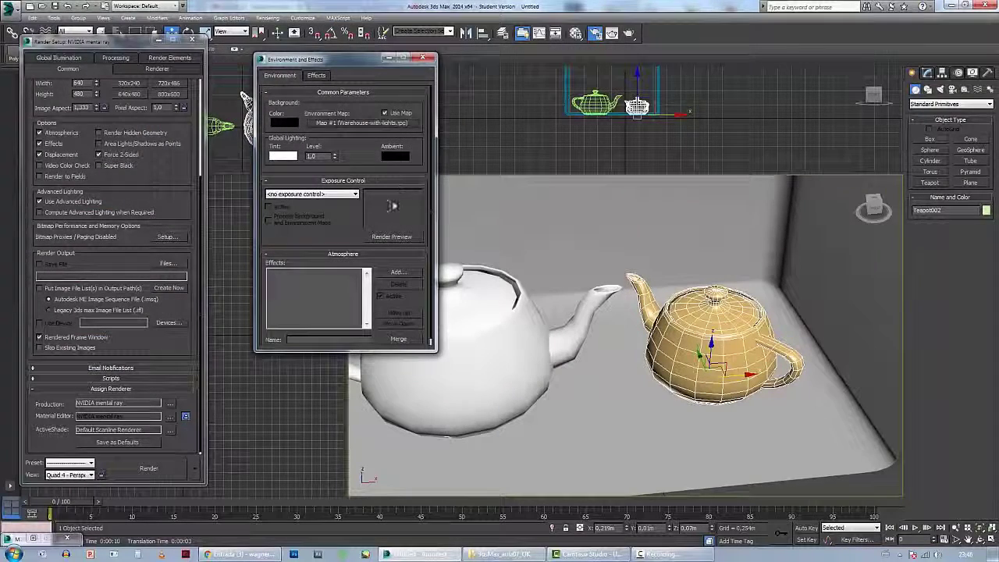
pyautogui.click(396, 238)
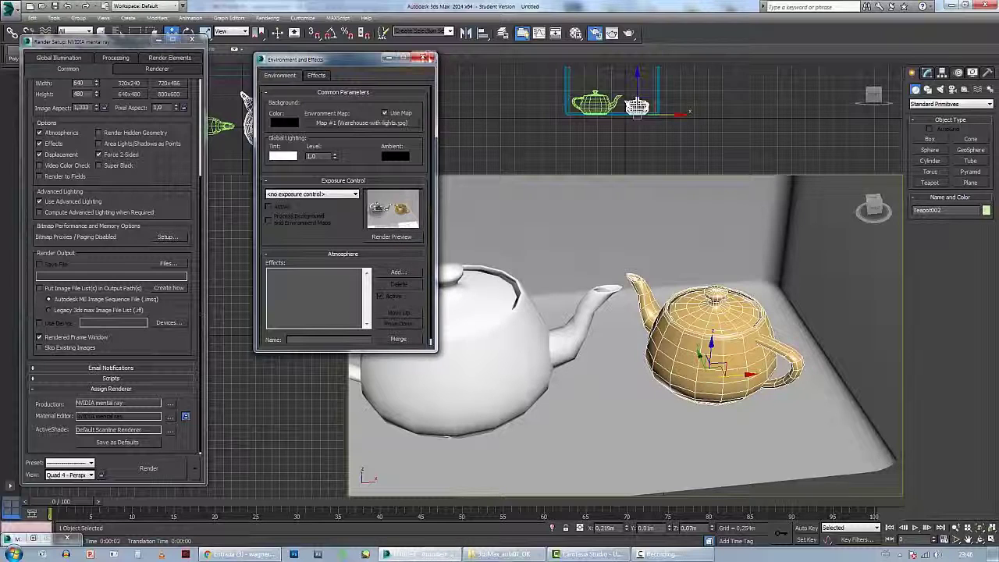
pyautogui.click(423, 57)
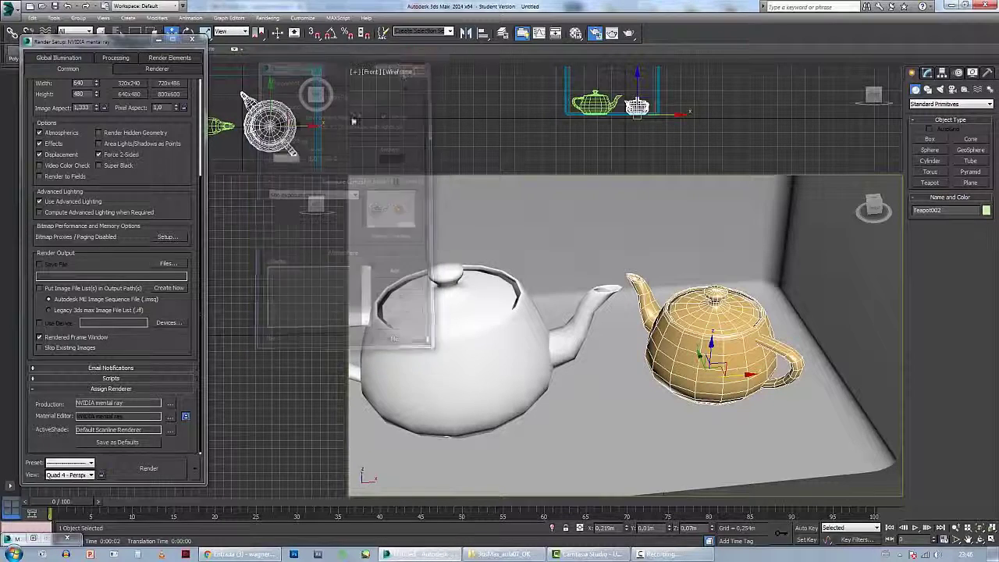
# - Render the Perspective view to check the environment reflections on the teapots, stopping the render early
pyautogui.click(161, 473)
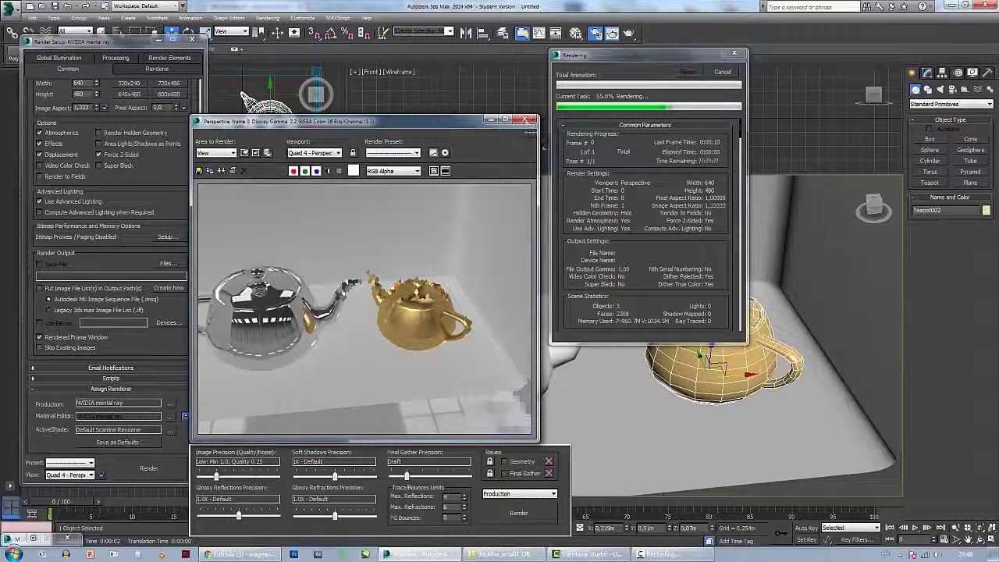
pyautogui.click(526, 119)
pyautogui.click(722, 73)
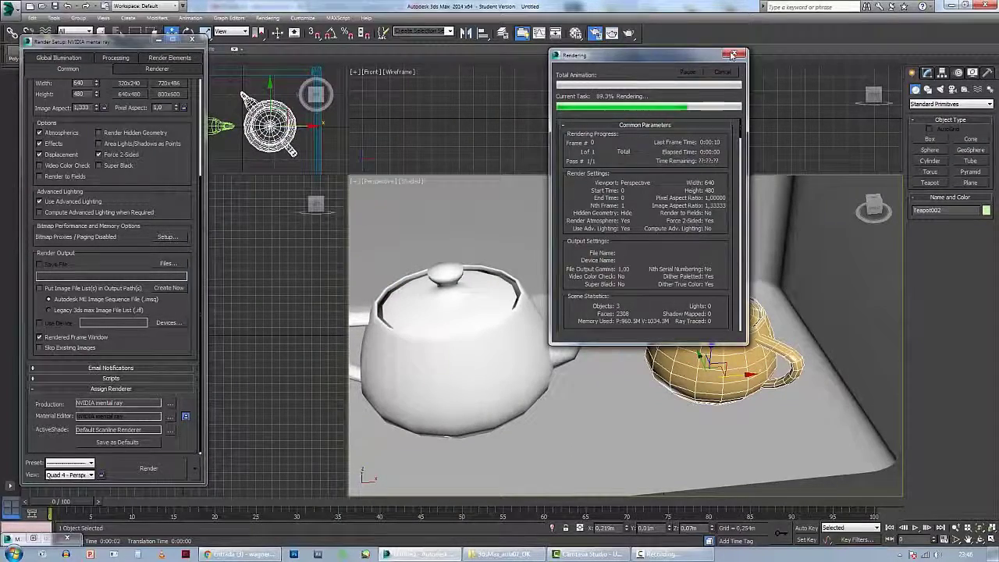
# - Render a wider view of the whole box from the Perspective viewport to examine the environment background
pyautogui.scroll(-6, 638, 307)
pyautogui.scroll(3, 639, 307)
pyautogui.scroll(3, 639, 307)
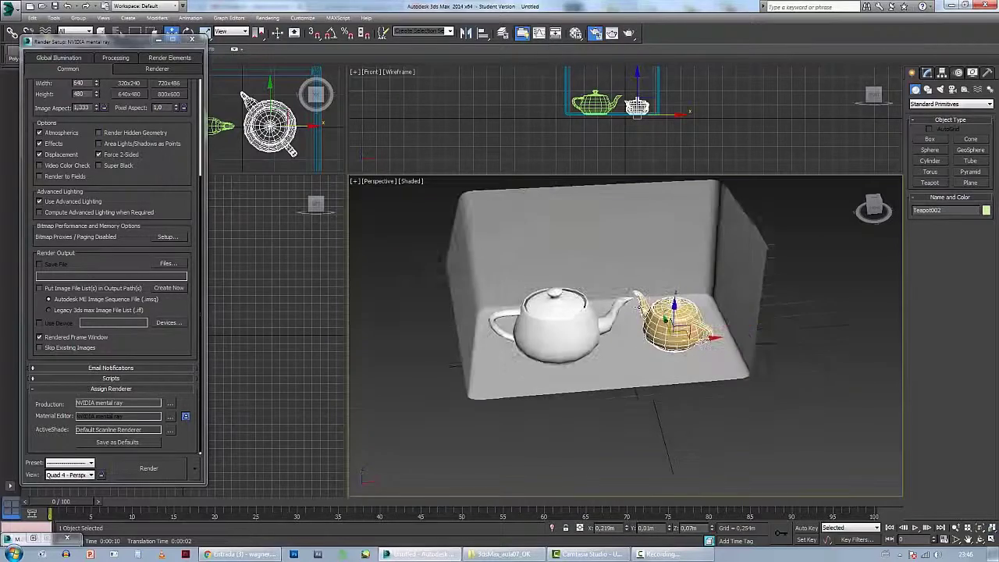
pyautogui.scroll(-3, 639, 307)
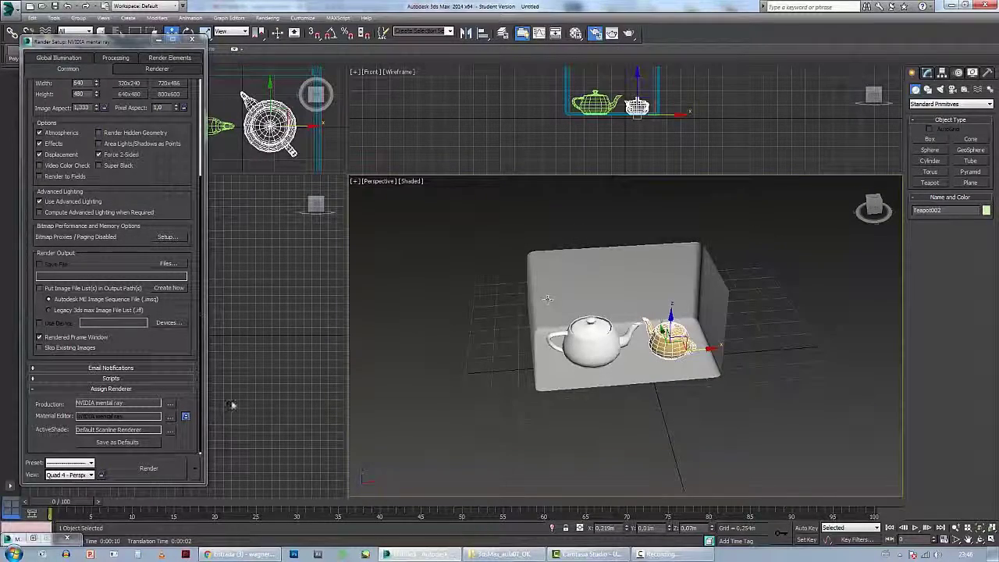
pyautogui.click(160, 470)
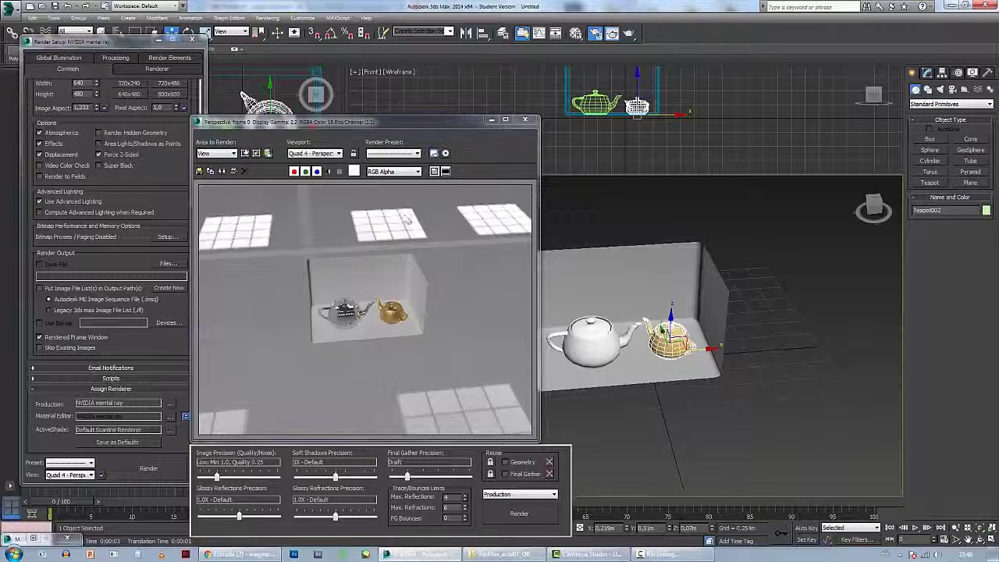
pyautogui.click(525, 120)
# - Create a standard mr Area Omni light in the Left view, above and in front of the open box
pyautogui.click(639, 407)
pyautogui.scroll(3, 673, 343)
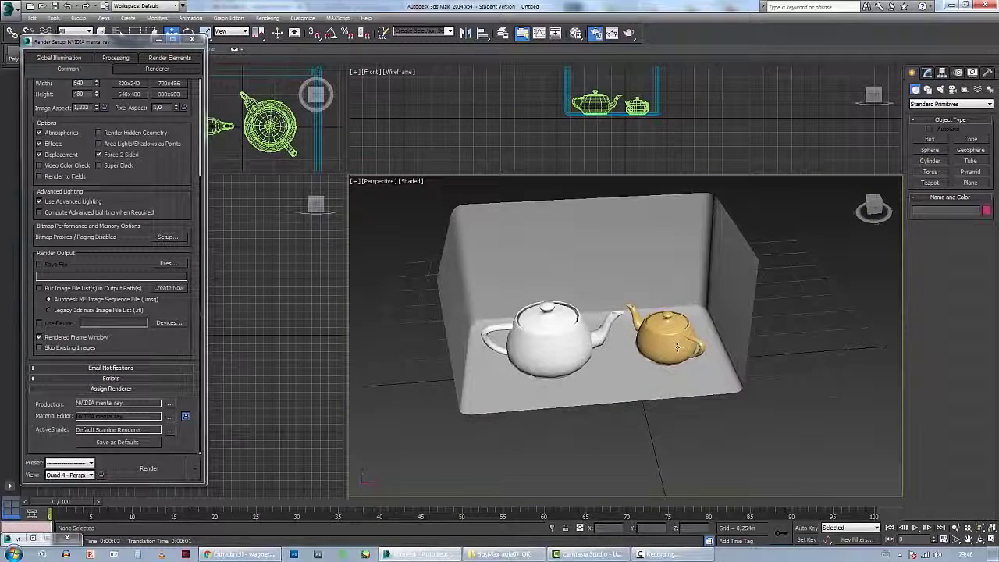
pyautogui.keyDown('alt'); pyautogui.moveTo(680, 367); pyautogui.dragTo(673, 348, button='middle'); pyautogui.keyUp('alt')
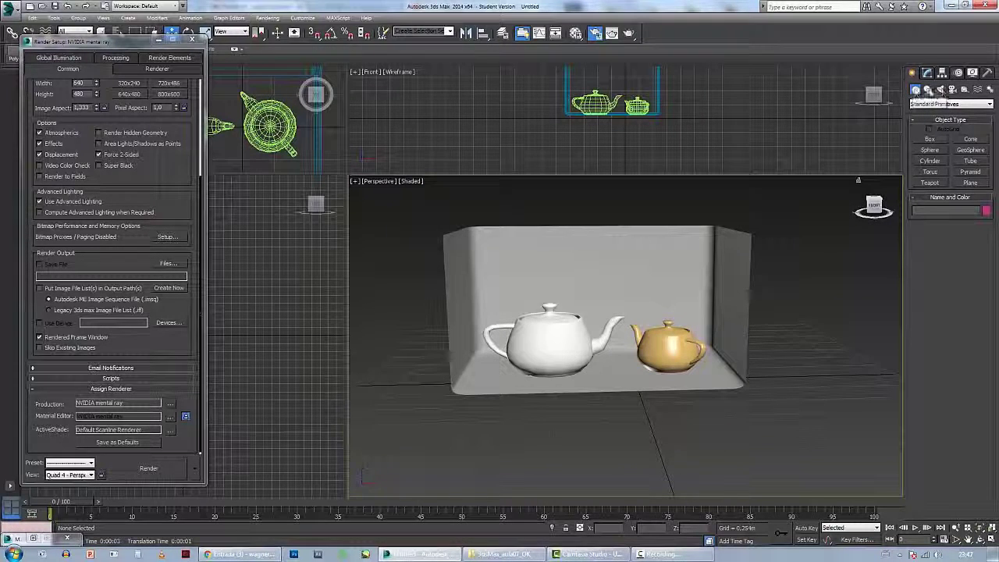
pyautogui.click(941, 91)
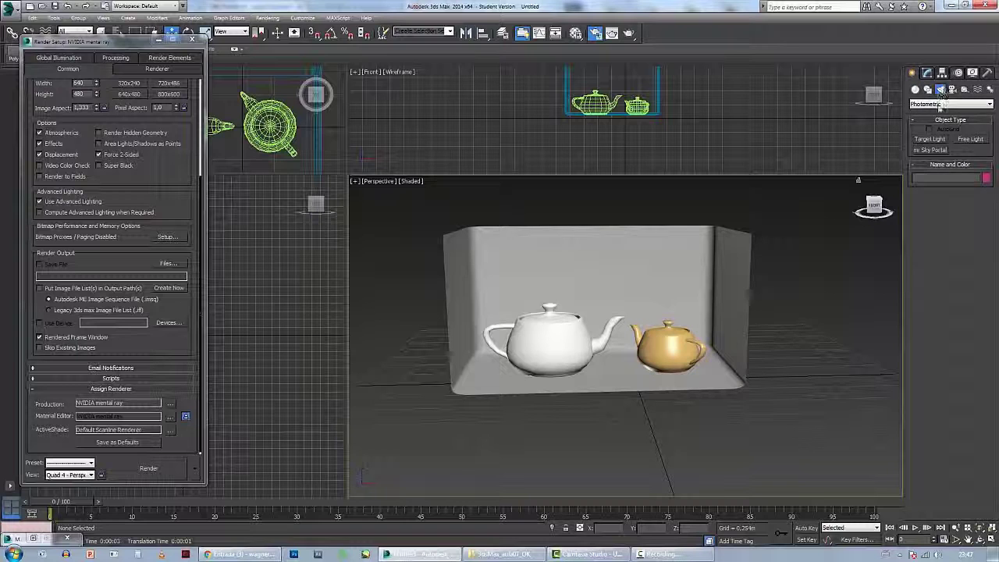
pyautogui.click(939, 105)
pyautogui.click(922, 120)
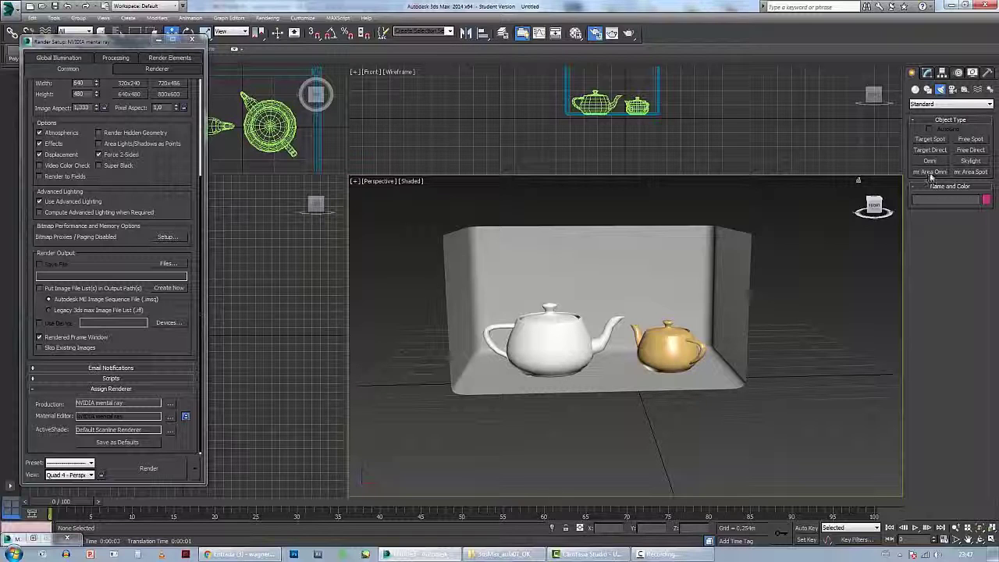
pyautogui.click(930, 172)
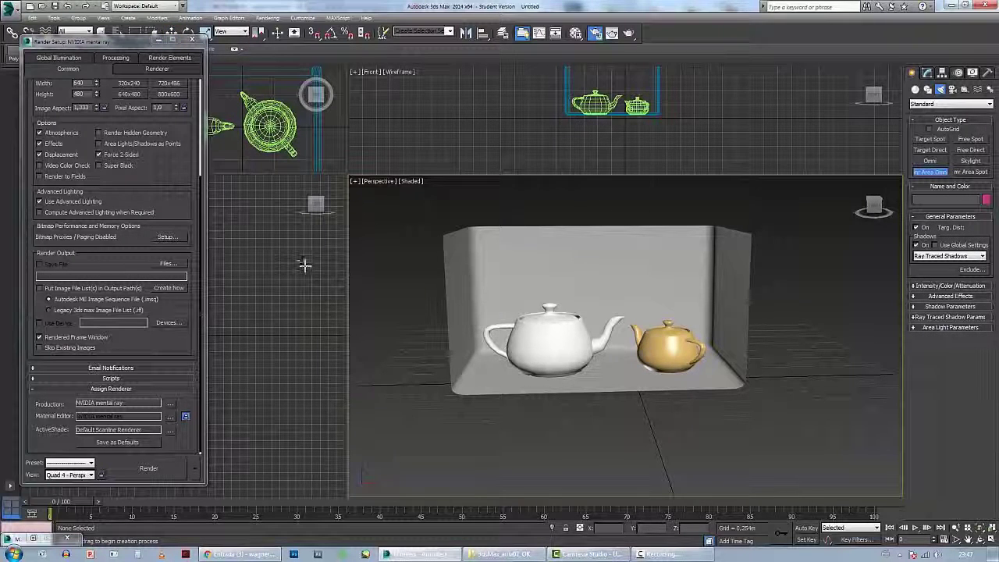
pyautogui.moveTo(105, 43); pyautogui.dragTo(388, 61)
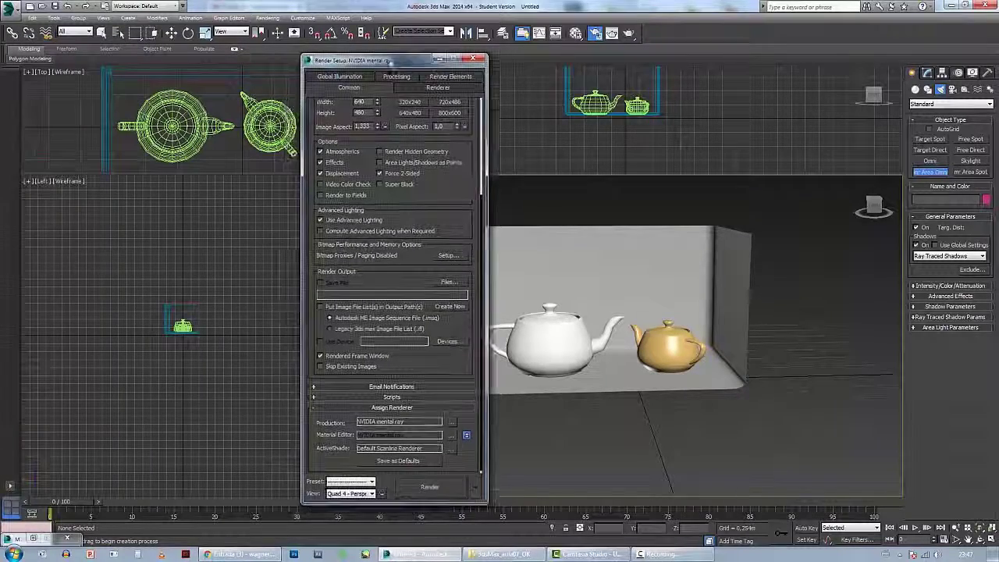
pyautogui.click(205, 302)
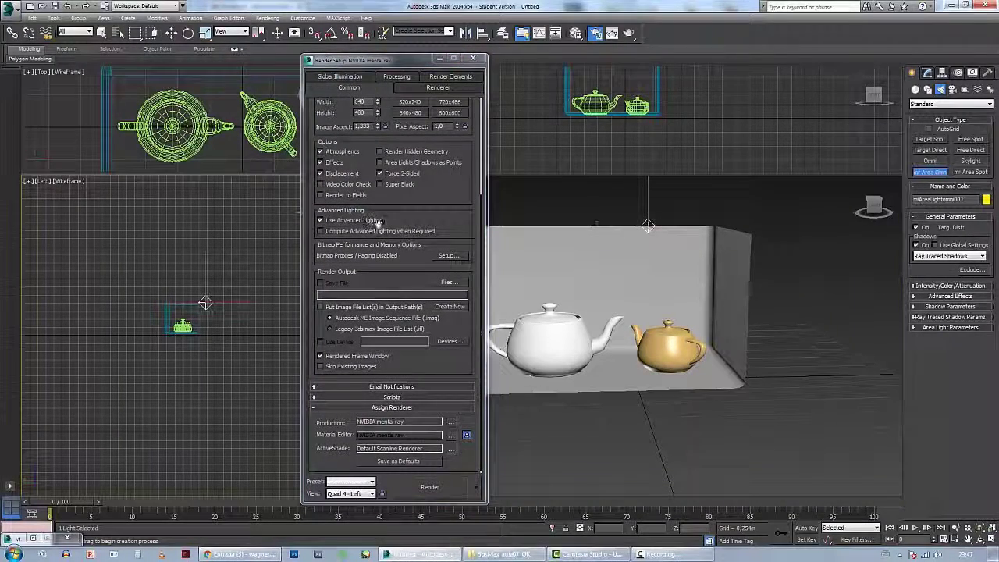
# - Move the light in the Top view so it sits midway along the box's open front edge
pyautogui.press('w')
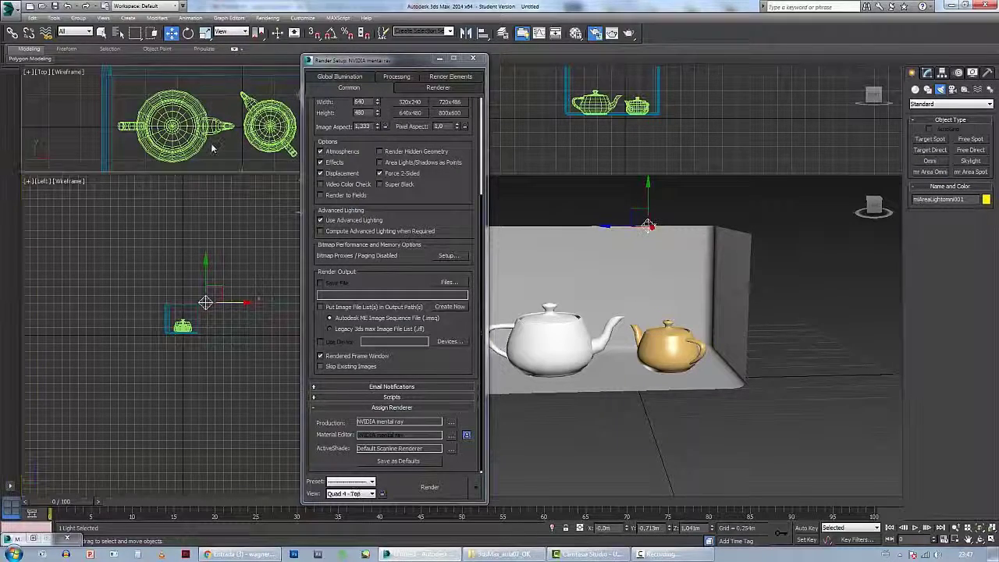
pyautogui.scroll(-5, 214, 143)
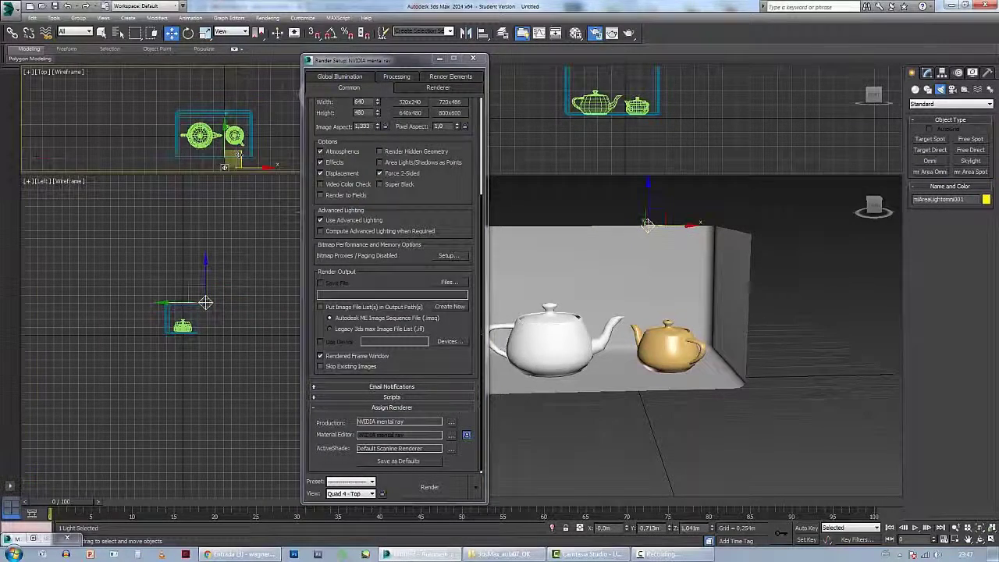
pyautogui.moveTo(223, 165); pyautogui.dragTo(216, 156)
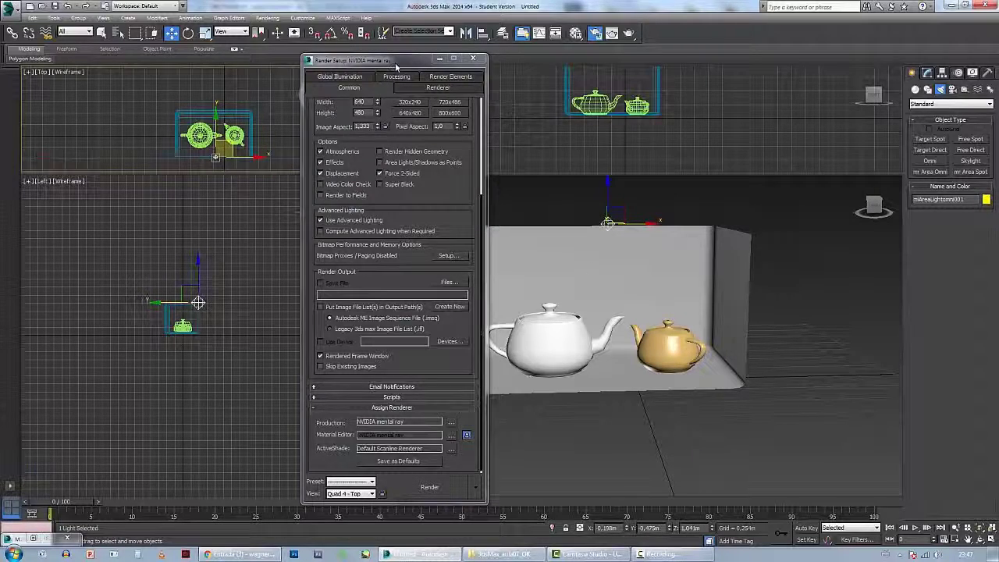
# - Render the Perspective view with the new light and keep a minimized clone of the render for comparison
pyautogui.moveTo(396, 67); pyautogui.dragTo(239, 62)
pyautogui.click(355, 231)
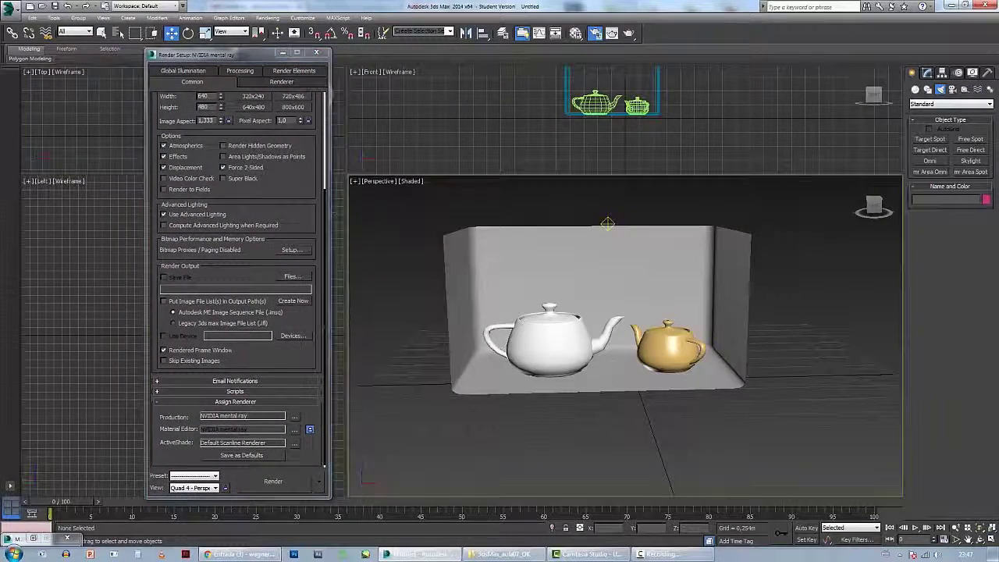
pyautogui.click(273, 482)
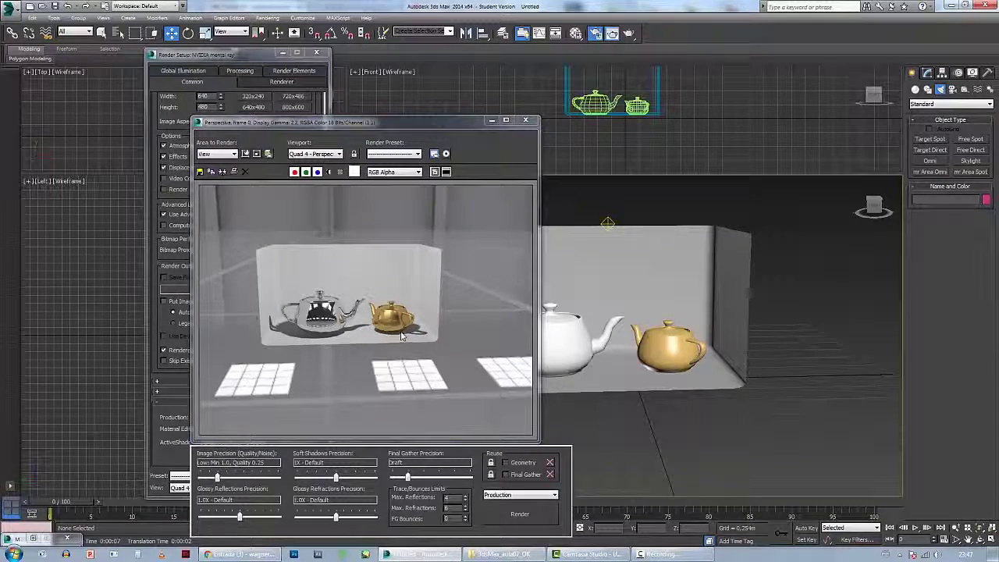
pyautogui.click(210, 171)
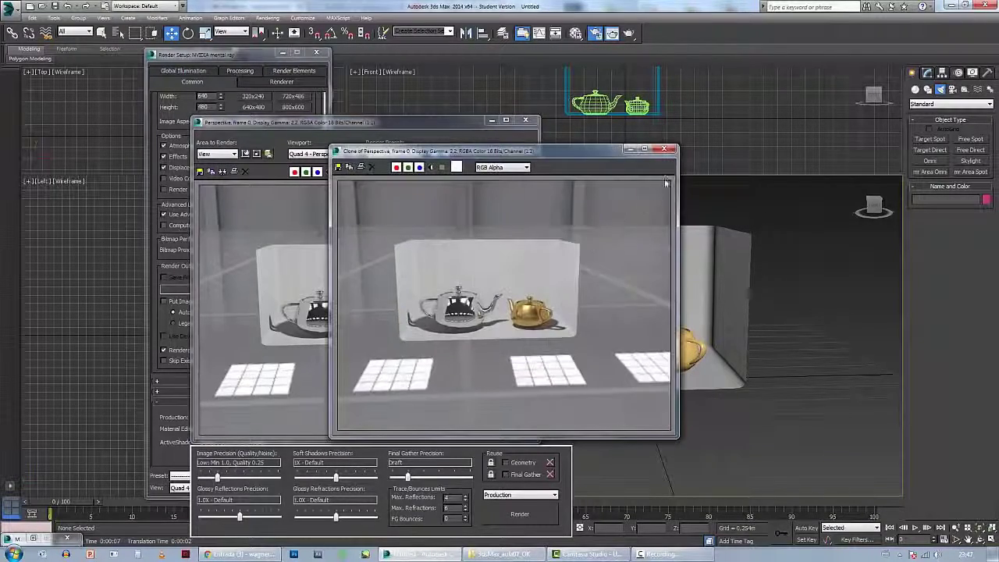
pyautogui.moveTo(602, 153)
pyautogui.mouseDown()
pyautogui.moveTo(264, 220)
pyautogui.moveTo(271, 250)
pyautogui.mouseUp()
pyautogui.click(301, 246)
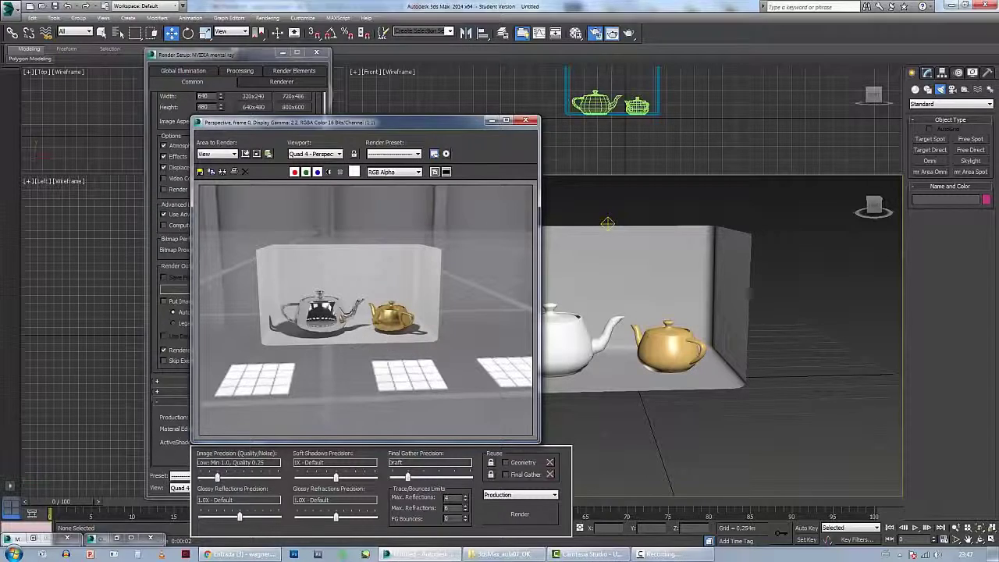
pyautogui.click(526, 121)
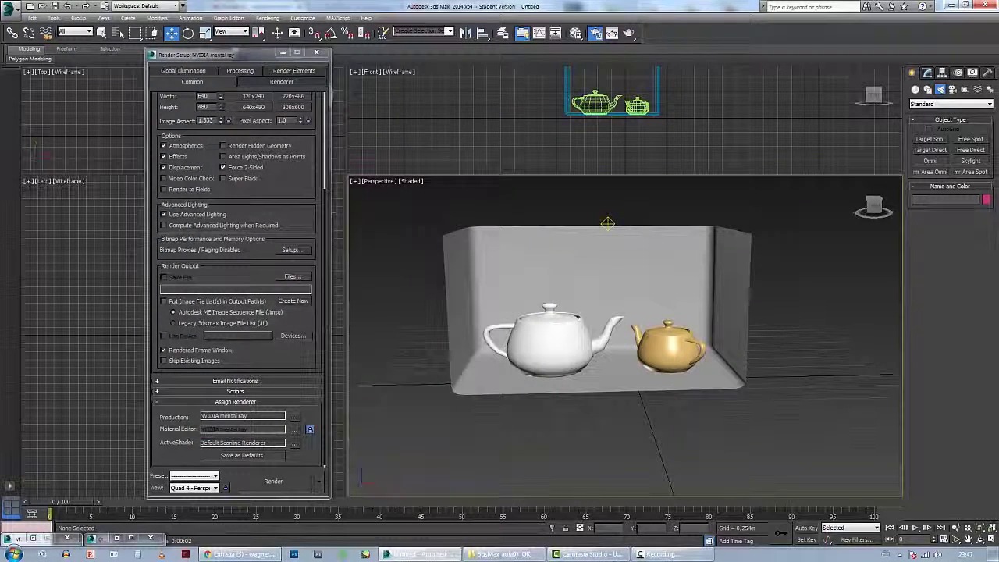
# - Change the light's area type to Cylinder, with a radius of about 0.023 m and a height of about 0.864 m
pyautogui.click(607, 222)
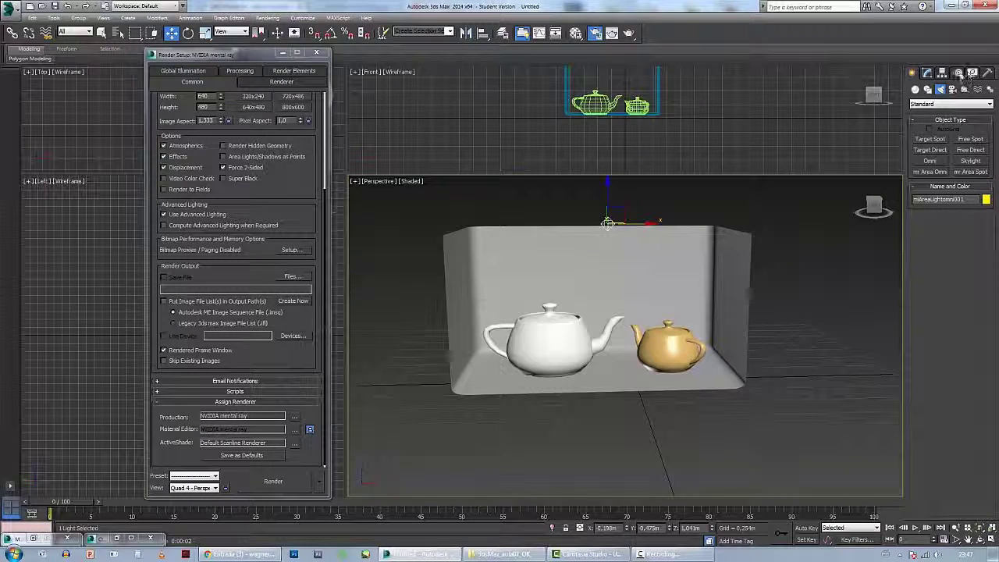
pyautogui.click(927, 71)
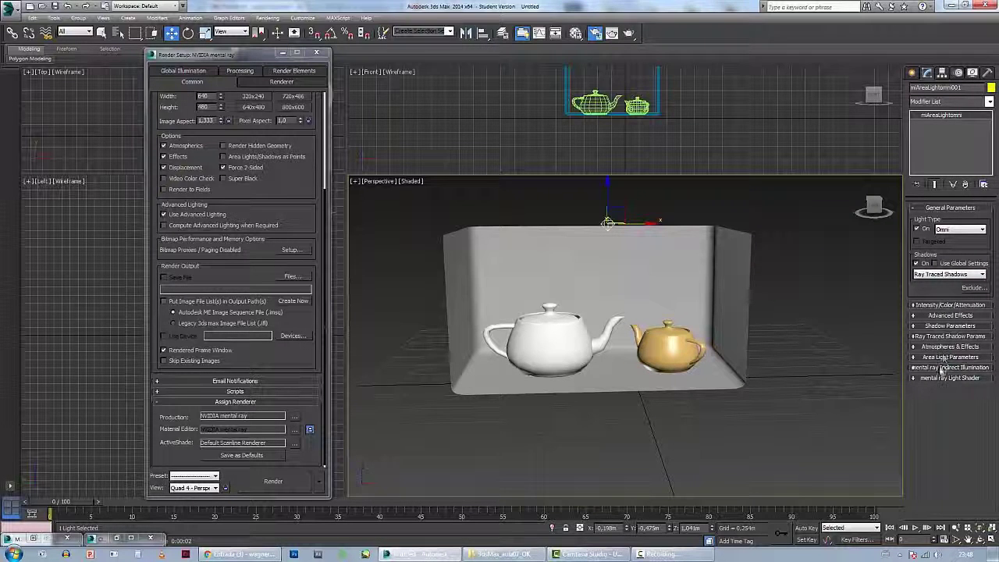
pyautogui.click(946, 357)
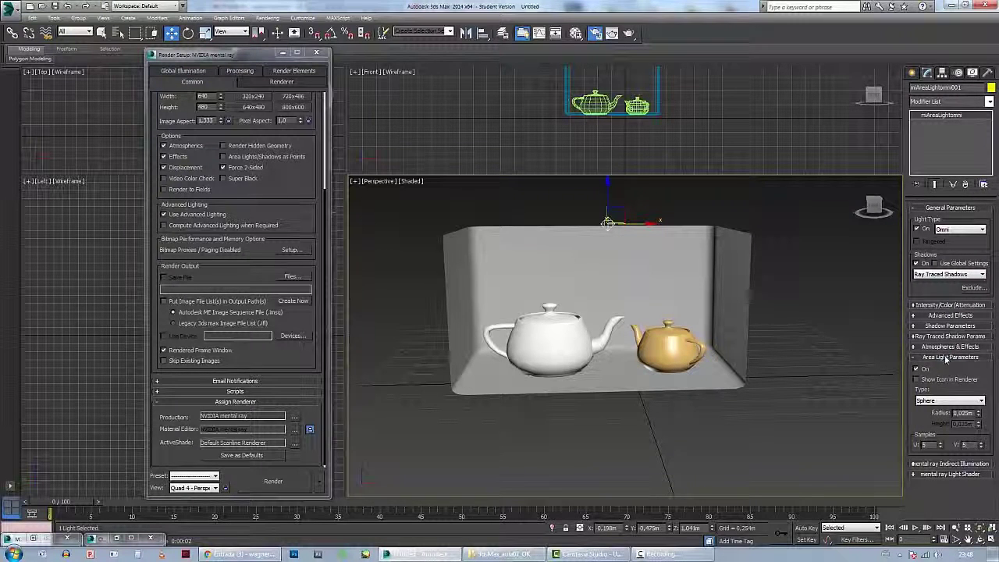
pyautogui.moveTo(978, 413)
pyautogui.mouseDown()
pyautogui.moveTo(983, 386)
pyautogui.moveTo(993, 398)
pyautogui.moveTo(986, 382)
pyautogui.moveTo(990, 410)
pyautogui.mouseUp()
pyautogui.click(972, 401)
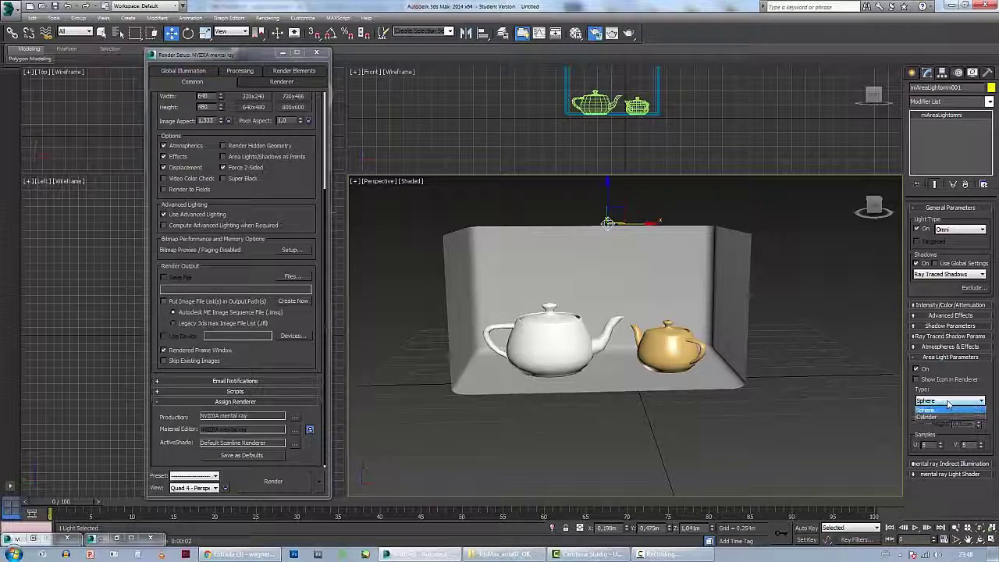
pyautogui.click(976, 413)
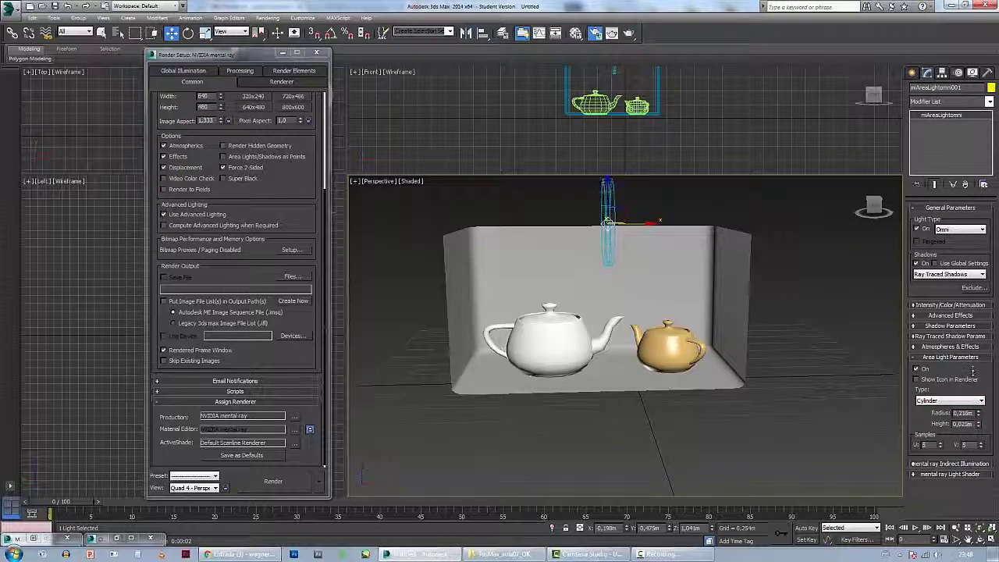
pyautogui.moveTo(972, 372); pyautogui.dragTo(972, 367)
pyautogui.moveTo(978, 417); pyautogui.dragTo(969, 297)
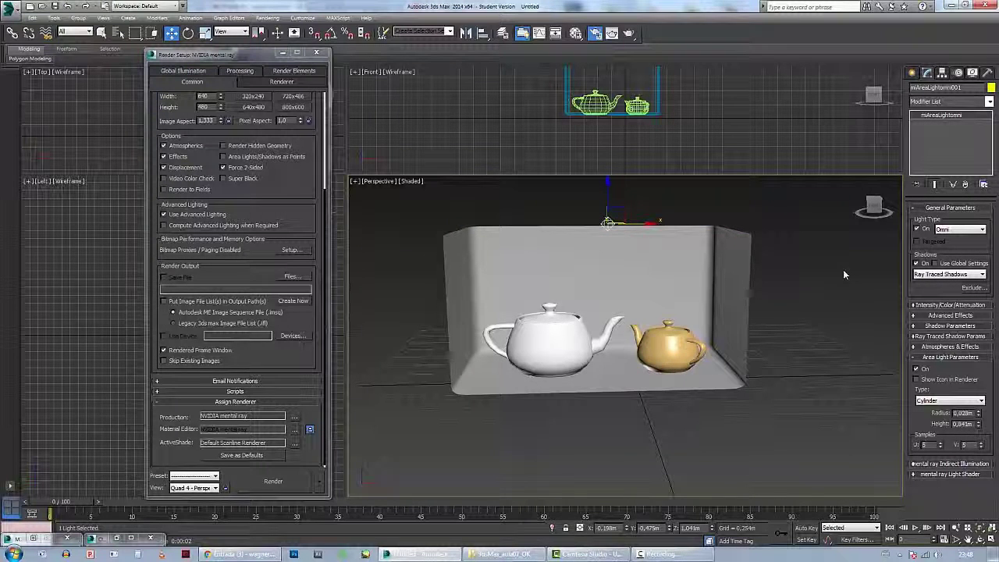
pyautogui.moveTo(982, 424); pyautogui.dragTo(978, 409)
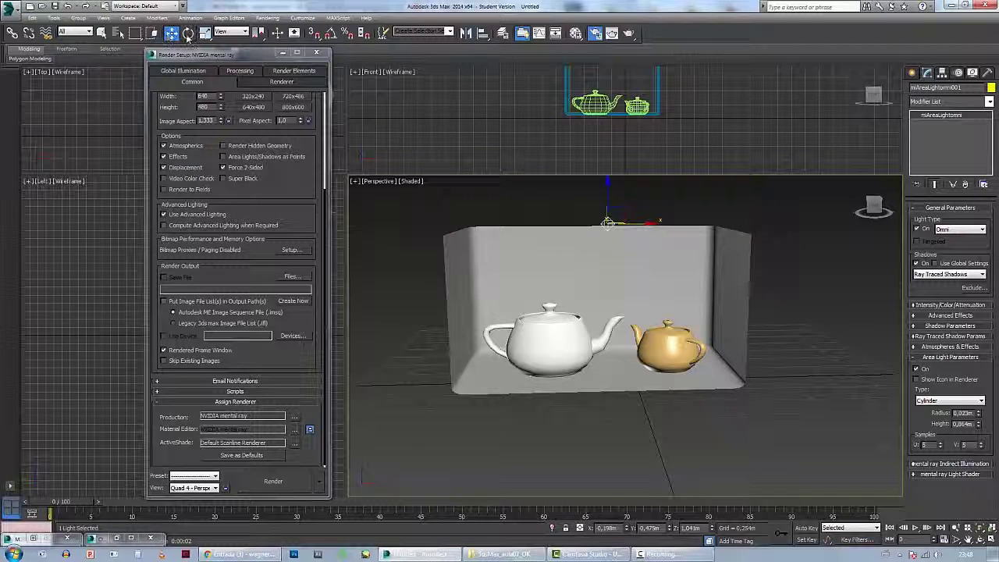
# - Lower the cylinder light to about Z 0.982 m and enlarge the Top viewport to work on the light there
pyautogui.moveTo(608, 195); pyautogui.dragTo(607, 204)
pyautogui.moveTo(249, 59); pyautogui.dragTo(768, 77)
pyautogui.click(137, 145)
pyautogui.moveTo(343, 174); pyautogui.dragTo(442, 300)
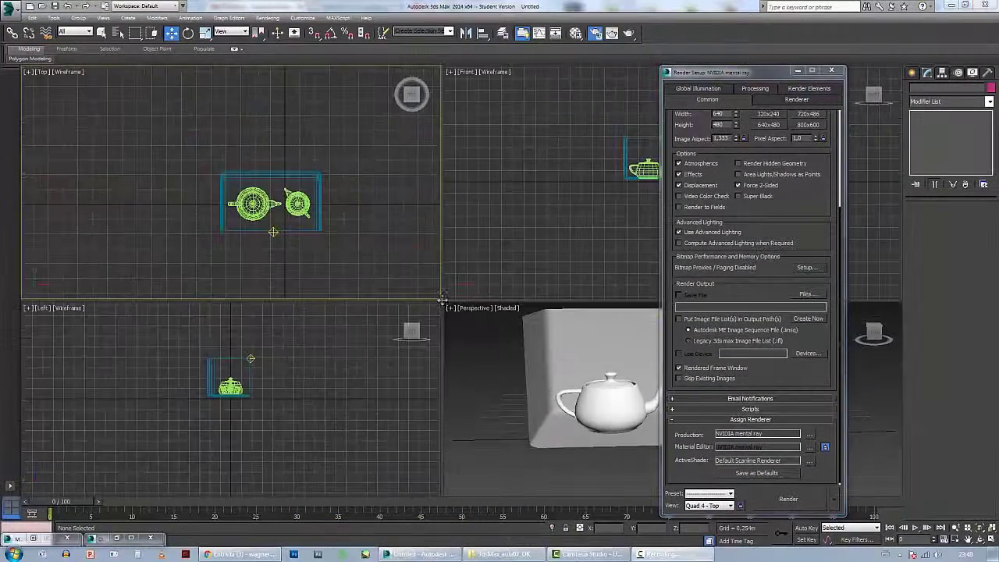
pyautogui.click(274, 233)
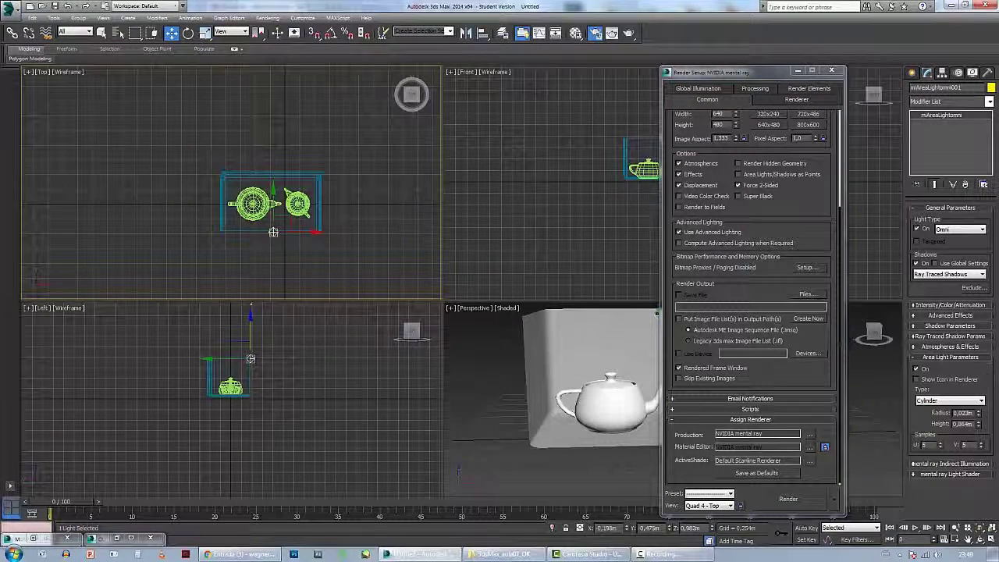
# - Try adjusting the cylinder light's height and rotating it in the Top view to about 46 degrees, and undo the changes
pyautogui.moveTo(977, 414); pyautogui.dragTo(977, 415)
pyautogui.click(188, 33)
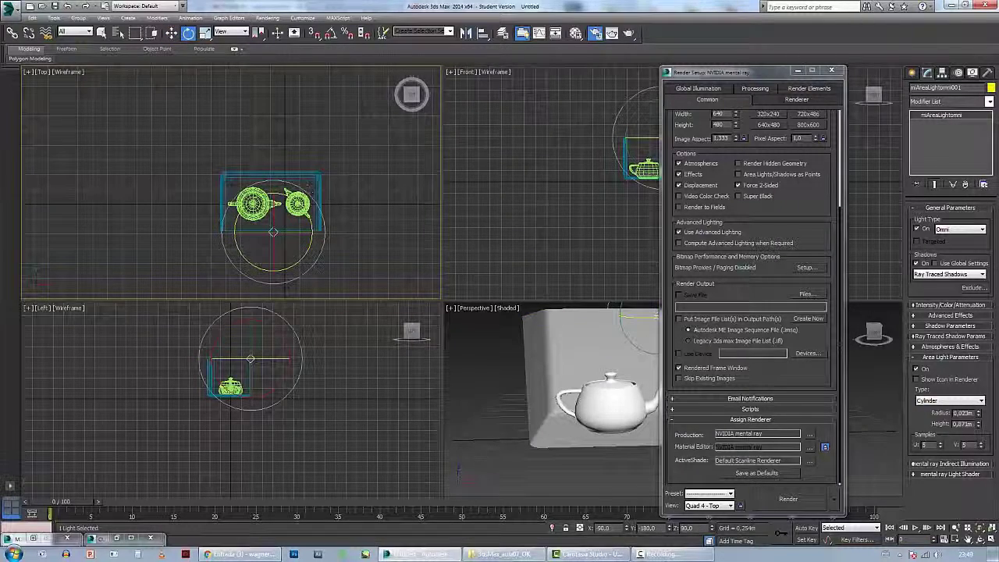
pyautogui.moveTo(305, 210); pyautogui.dragTo(294, 281)
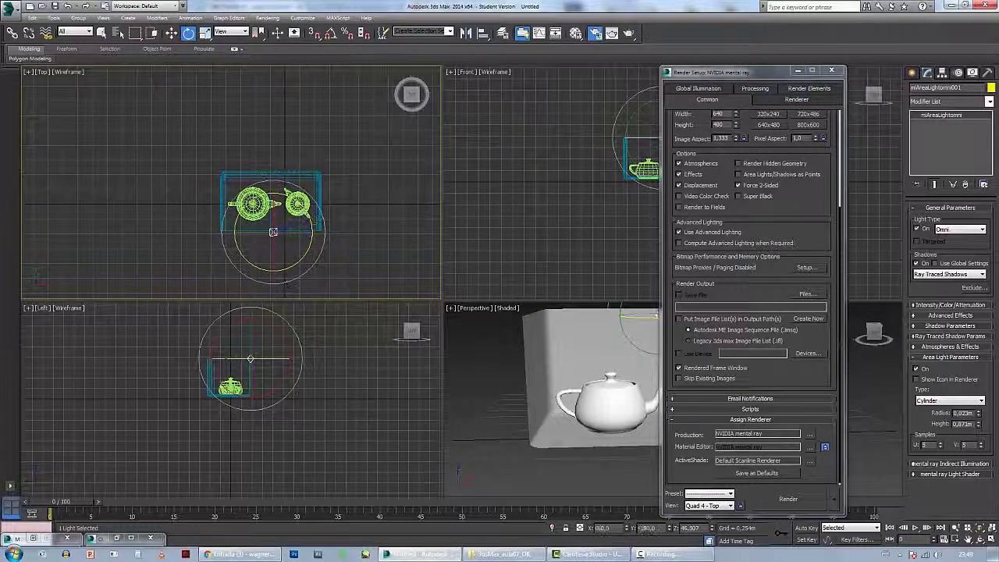
pyautogui.moveTo(978, 424); pyautogui.dragTo(978, 420)
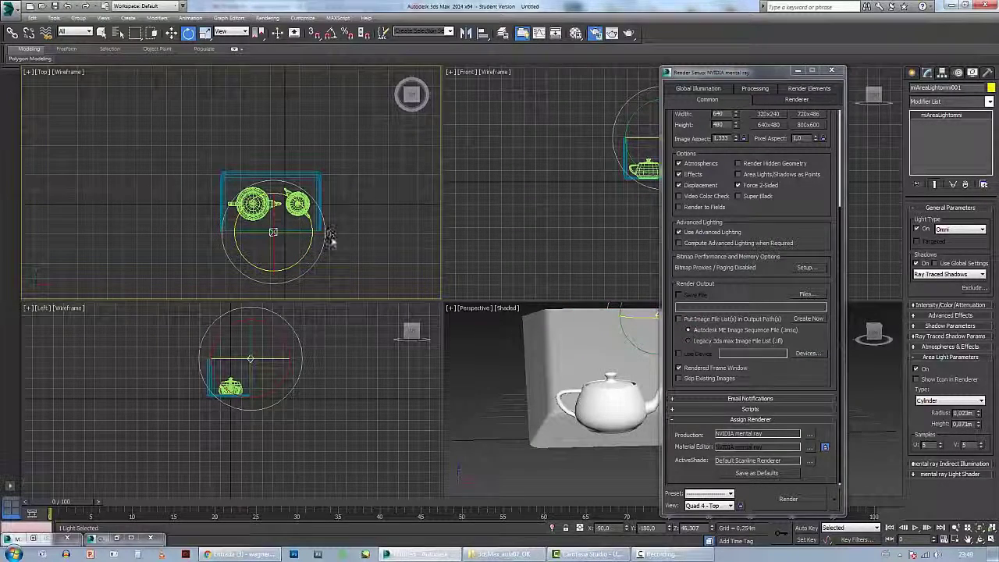
pyautogui.hotkey('ctrl', 'z')
pyautogui.moveTo(979, 425)
pyautogui.mouseDown()
pyautogui.moveTo(976, 412)
pyautogui.moveTo(980, 424)
pyautogui.mouseUp()
pyautogui.hotkey('ctrl', 'z')
pyautogui.hotkey('ctrl', 'z')
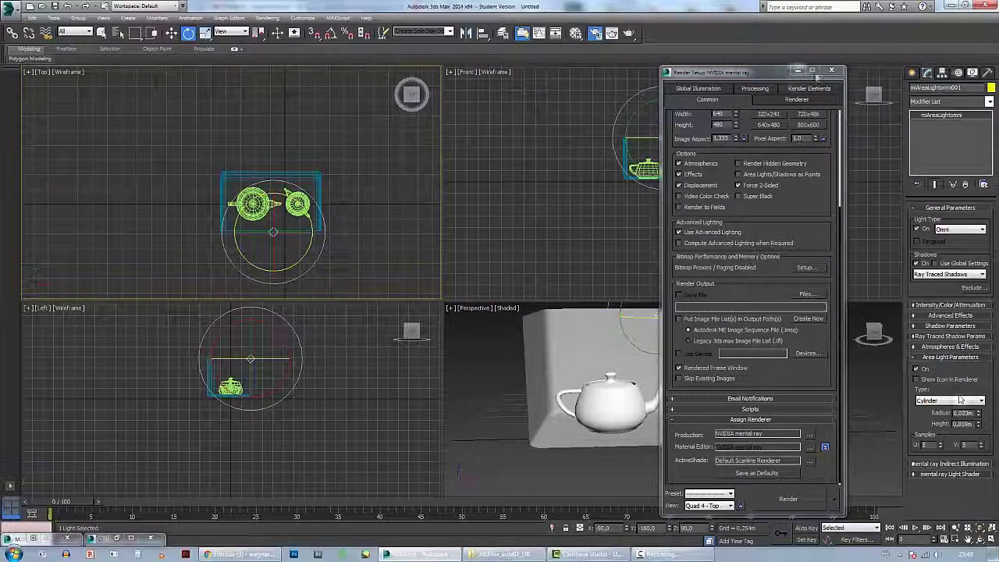
# - Enlarge the Perspective viewport again and render it to check the shadows cast by the cylinder light
pyautogui.moveTo(749, 72); pyautogui.dragTo(169, 42)
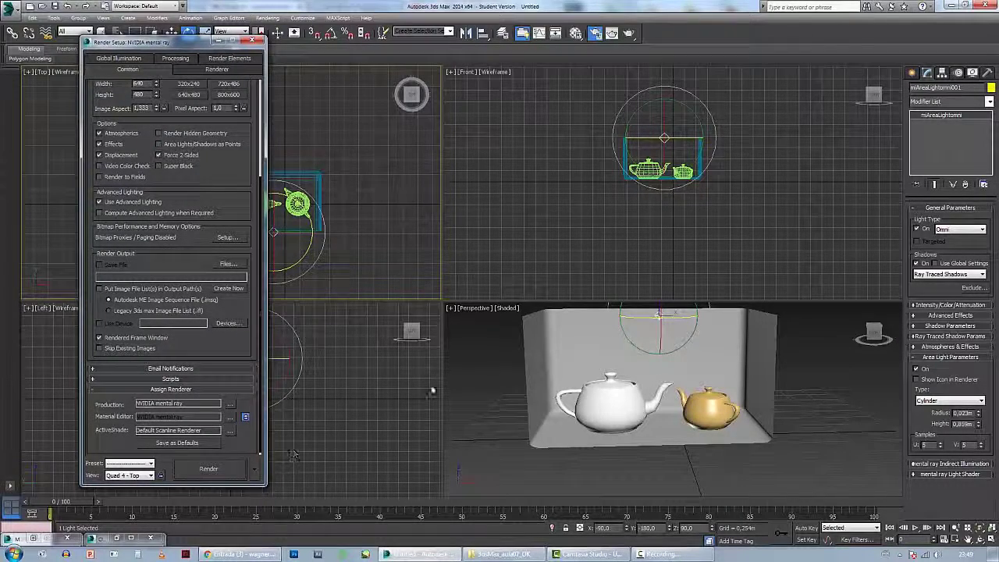
pyautogui.click(477, 333)
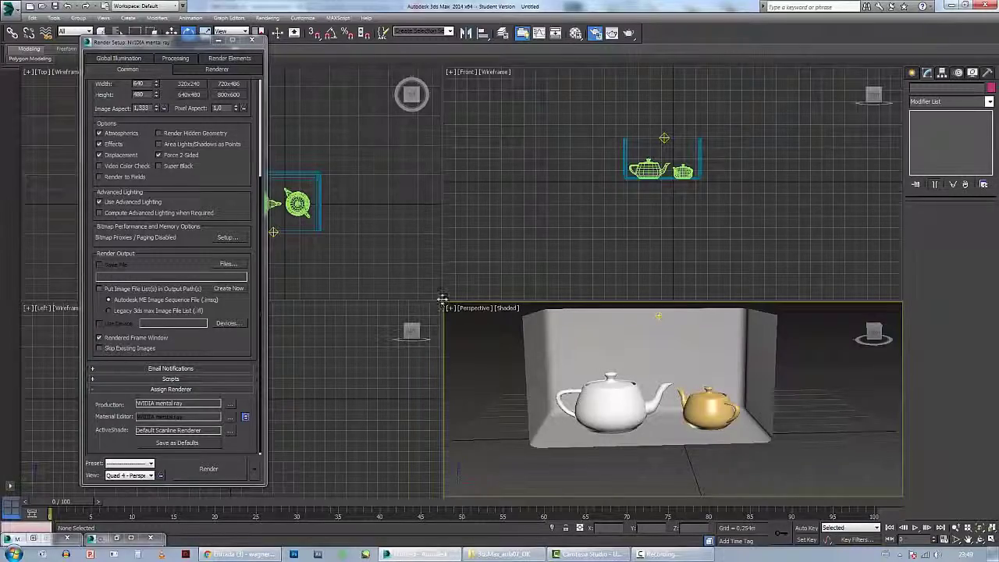
pyautogui.moveTo(441, 304); pyautogui.dragTo(377, 211)
pyautogui.click(207, 468)
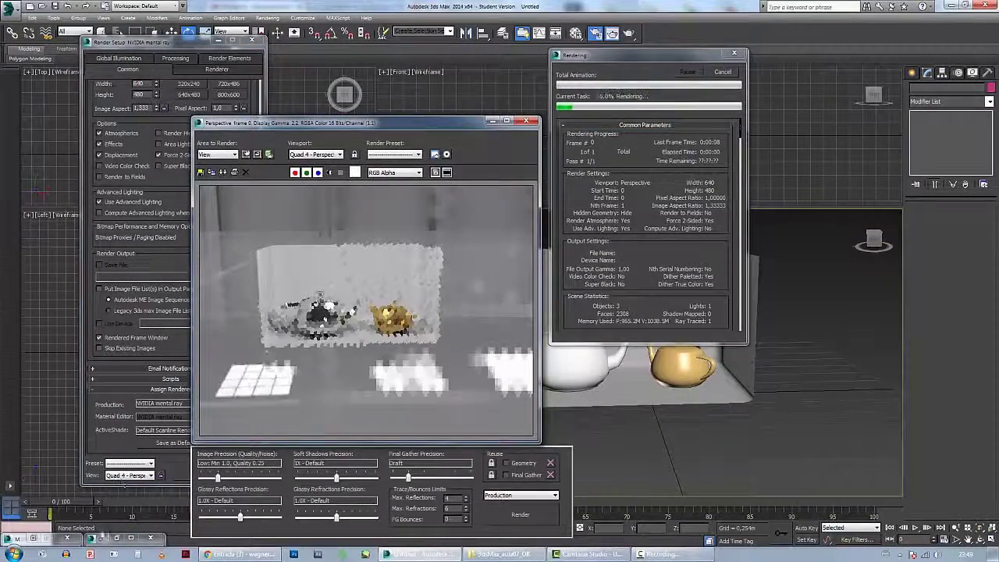
# - Compare the earlier render clone side by side with the new render and replace it with a clone of the new one
pyautogui.click(117, 539)
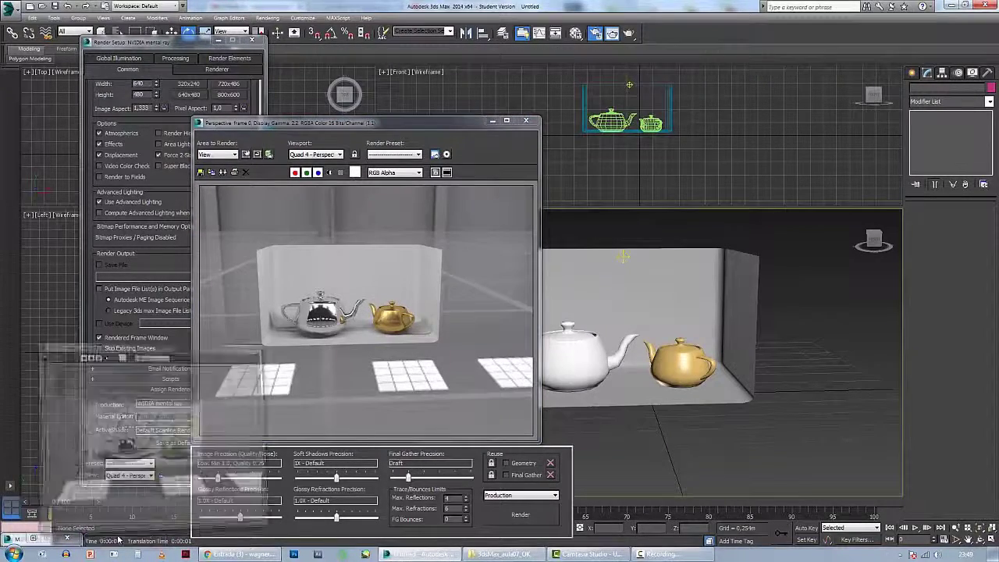
pyautogui.moveTo(167, 243); pyautogui.dragTo(177, 254)
pyautogui.moveTo(293, 254); pyautogui.dragTo(816, 149)
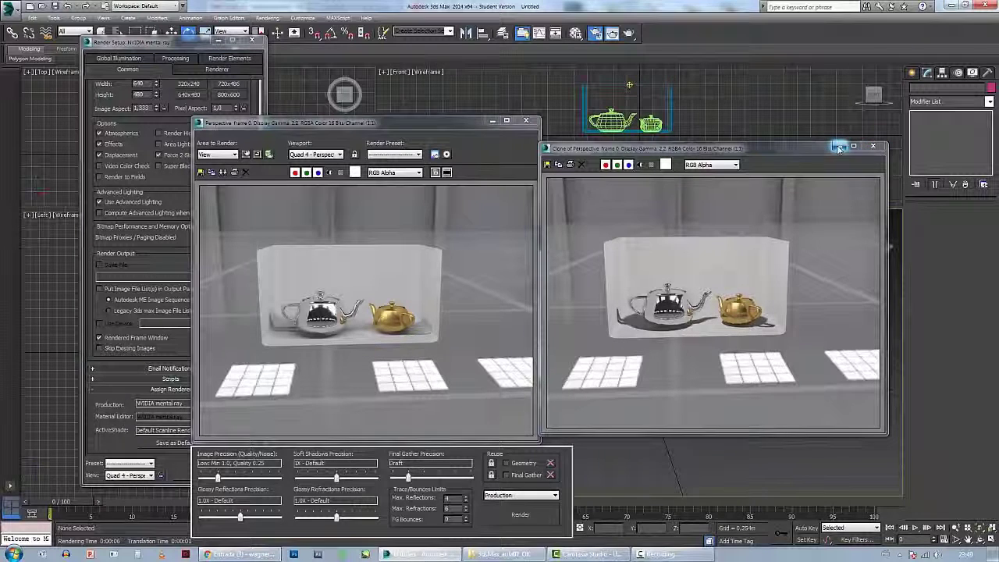
pyautogui.click(873, 146)
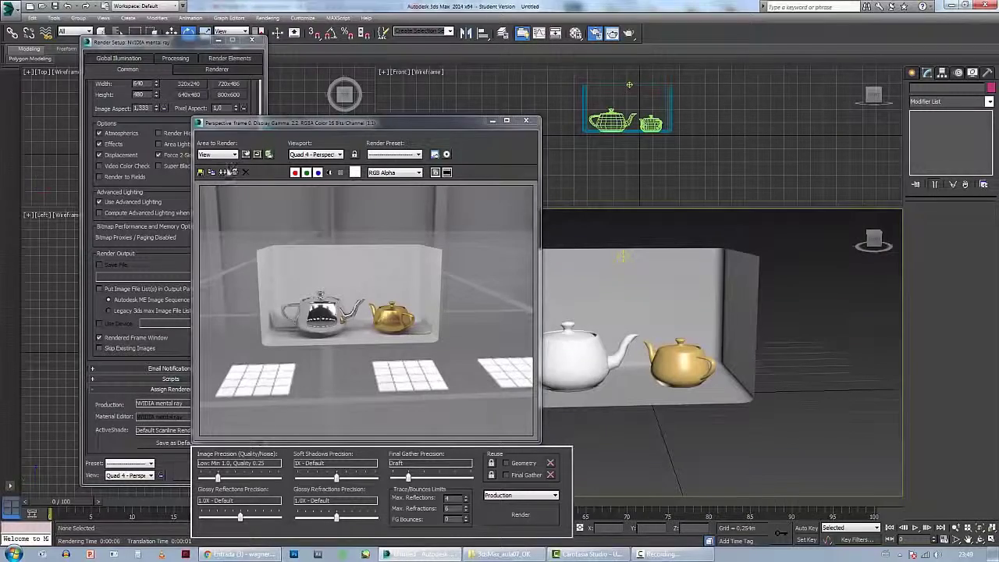
pyautogui.click(223, 171)
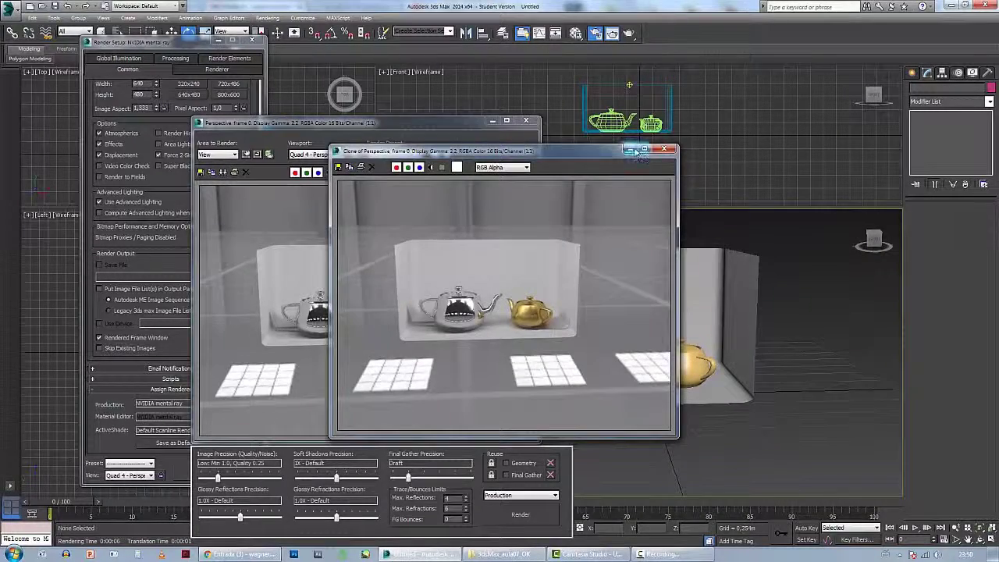
# - Put the render windows away, set the cylinder light's intensity multiplier to 0.7 and render the Perspective view
pyautogui.click(664, 148)
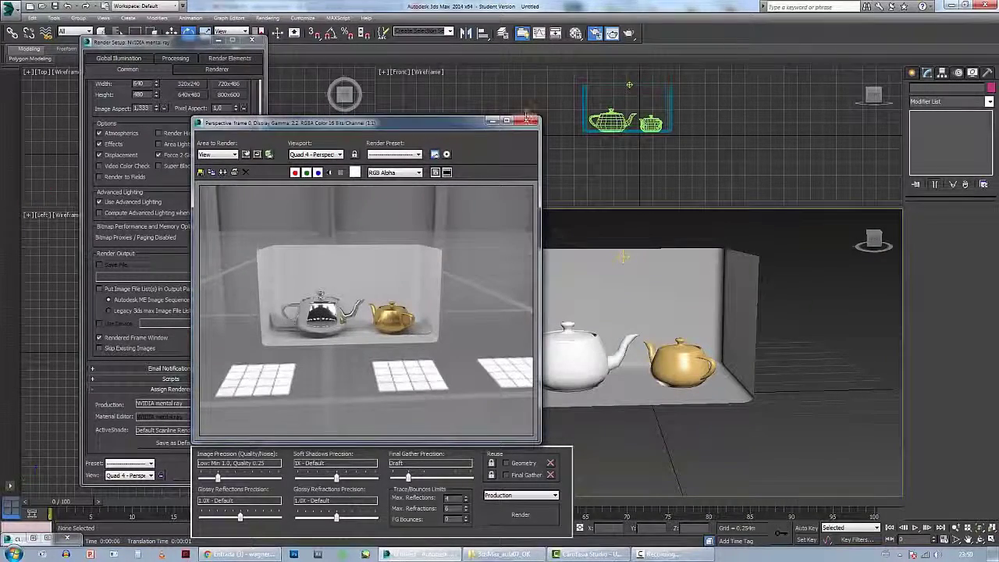
pyautogui.click(528, 121)
pyautogui.click(622, 256)
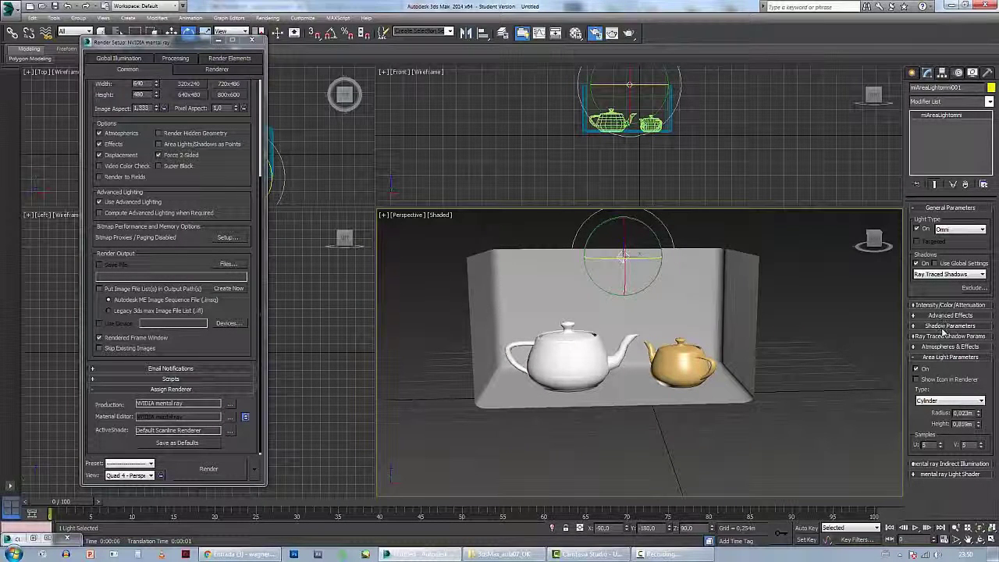
pyautogui.click(933, 305)
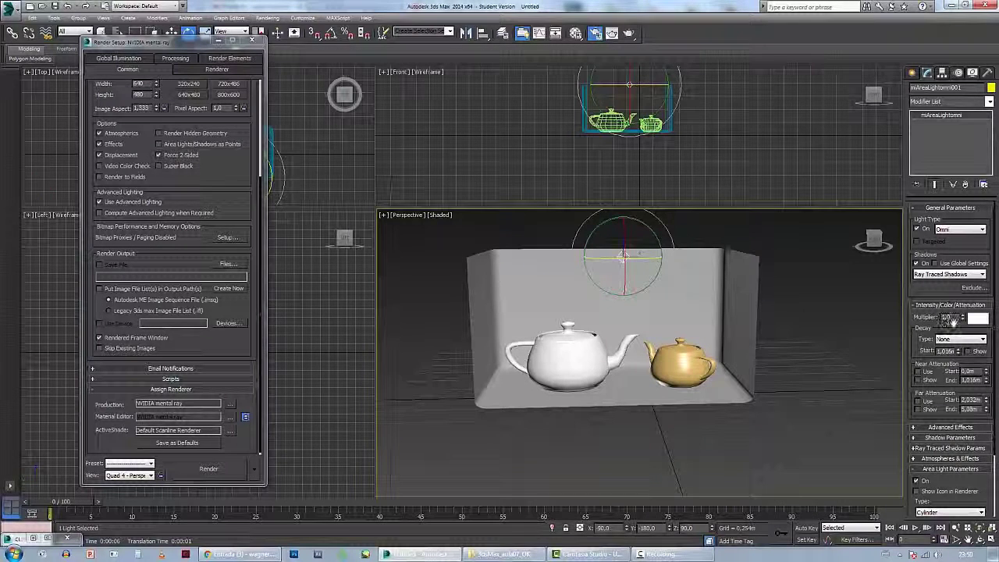
pyautogui.doubleClick(946, 317)
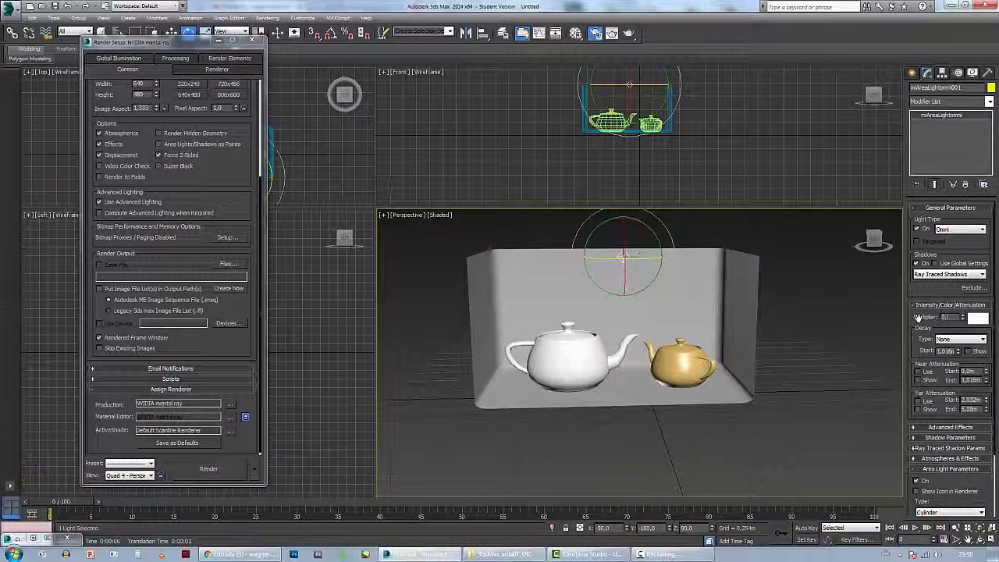
pyautogui.click(803, 390)
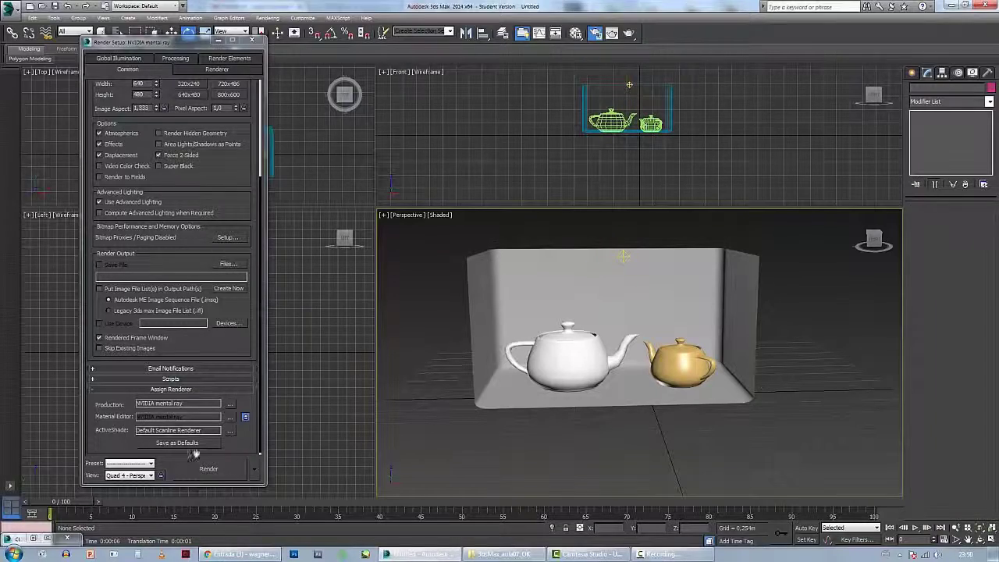
pyautogui.click(208, 468)
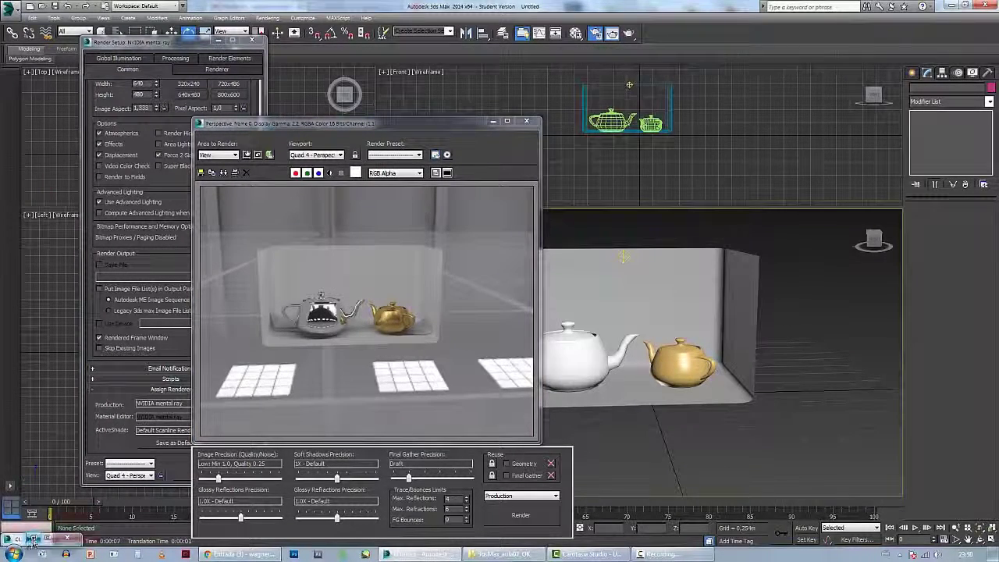
# - Compare the saved clone side by side with the render made at multiplier 0.7, and close both windows
pyautogui.click(211, 173)
pyautogui.moveTo(419, 149); pyautogui.dragTo(547, 141)
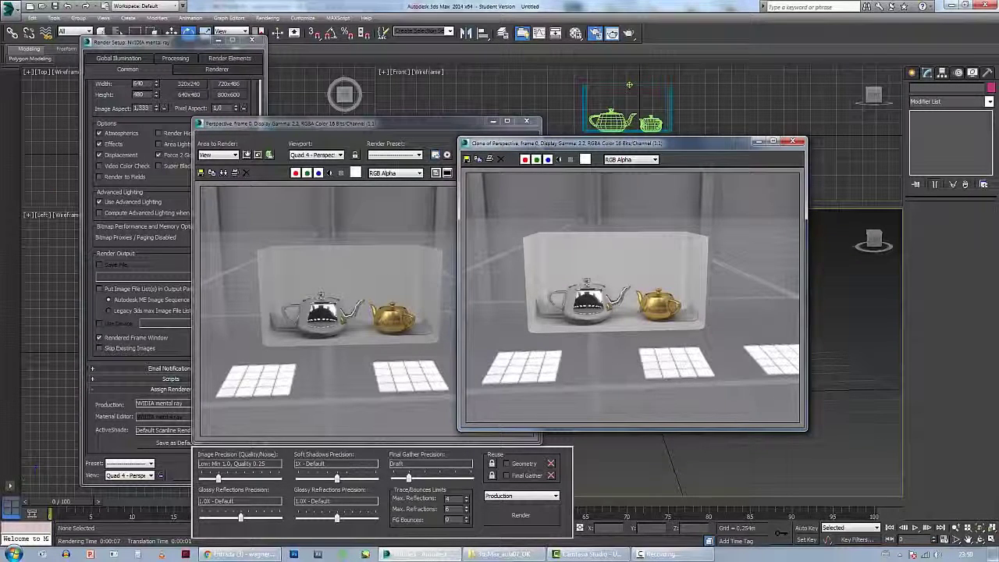
pyautogui.click(794, 141)
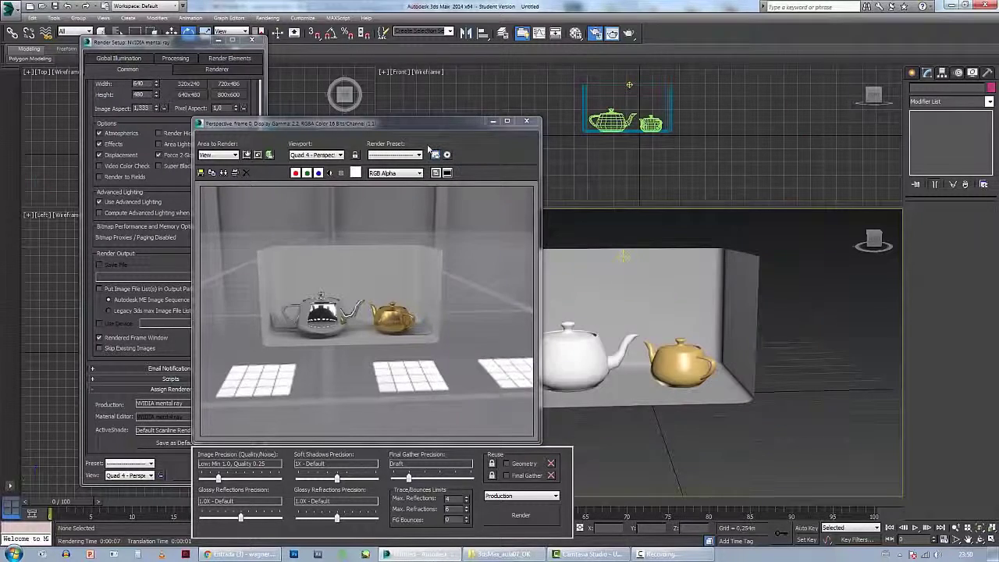
pyautogui.click(527, 122)
# - Set the cylinder light's intensity multiplier to 1.0 and deselect the light
pyautogui.click(627, 256)
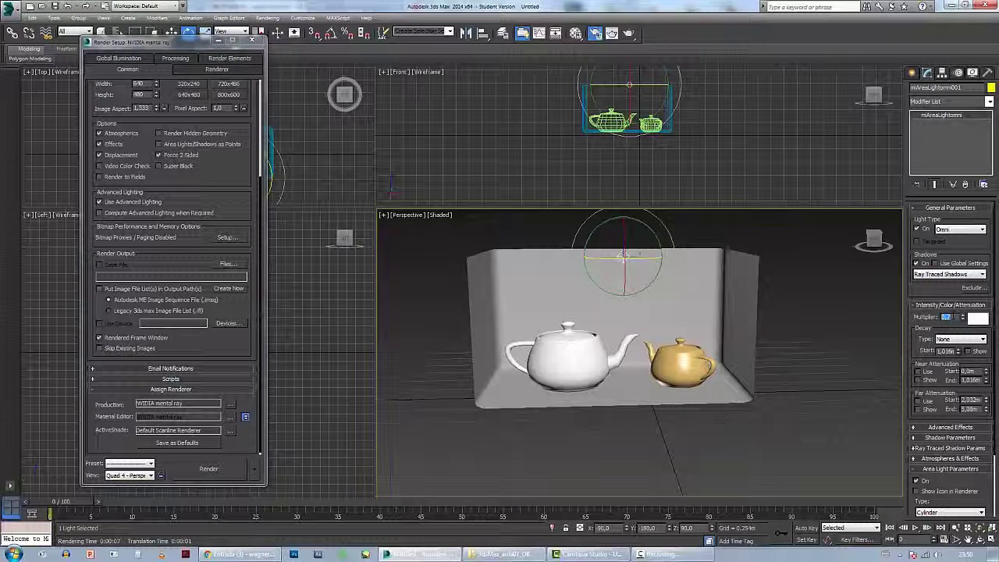
pyautogui.write('0.1')
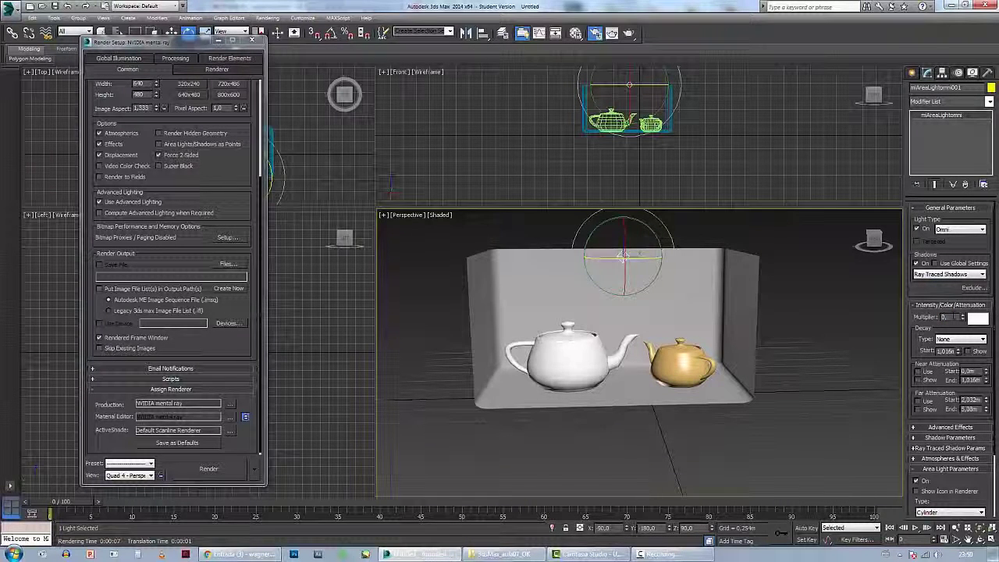
pyautogui.press('Return')
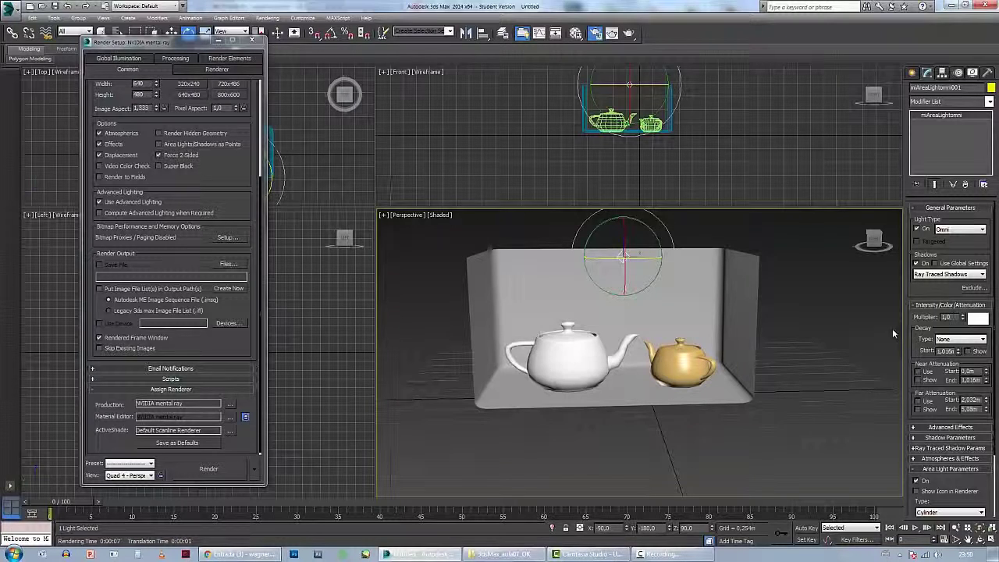
pyautogui.click(834, 341)
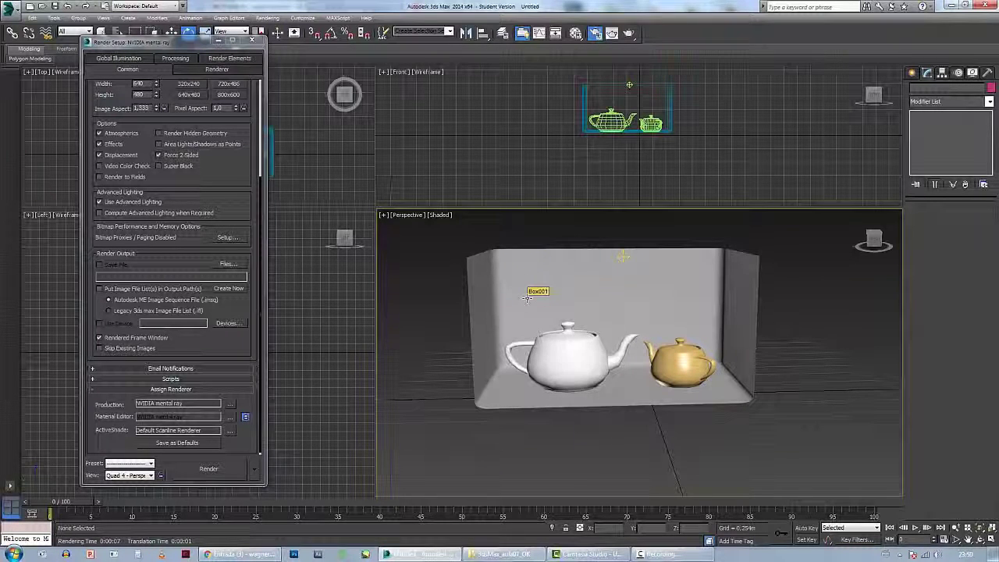
# - Enable Ambient Occlusion in the special effects of the 01 - Default Arch & Design material
pyautogui.press('m')
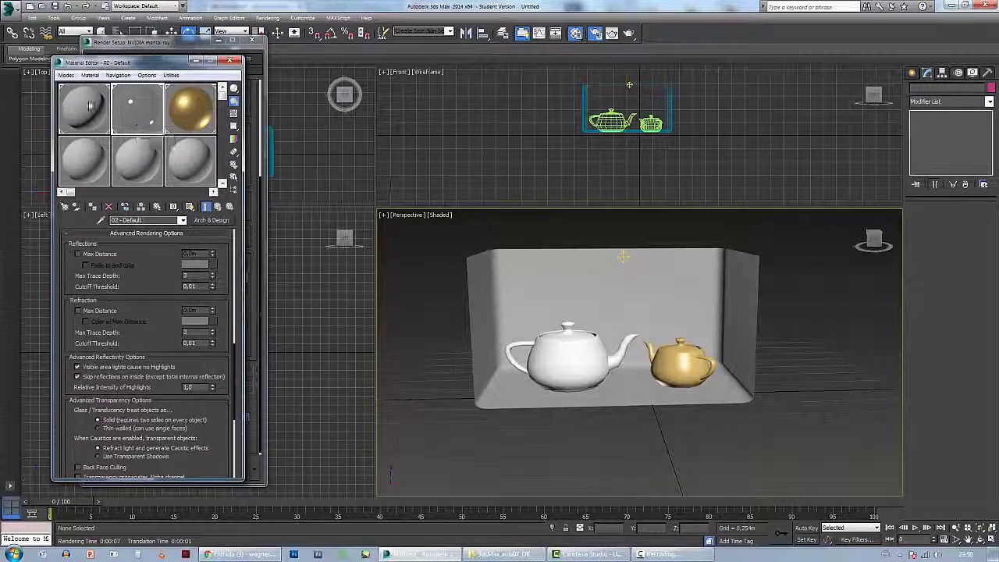
pyautogui.click(84, 105)
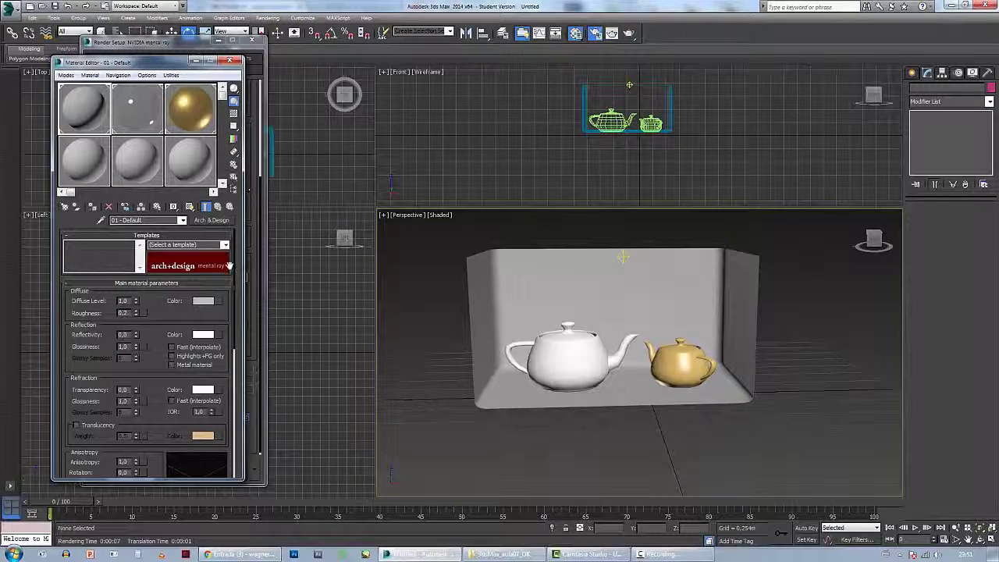
pyautogui.moveTo(235, 278); pyautogui.dragTo(233, 416)
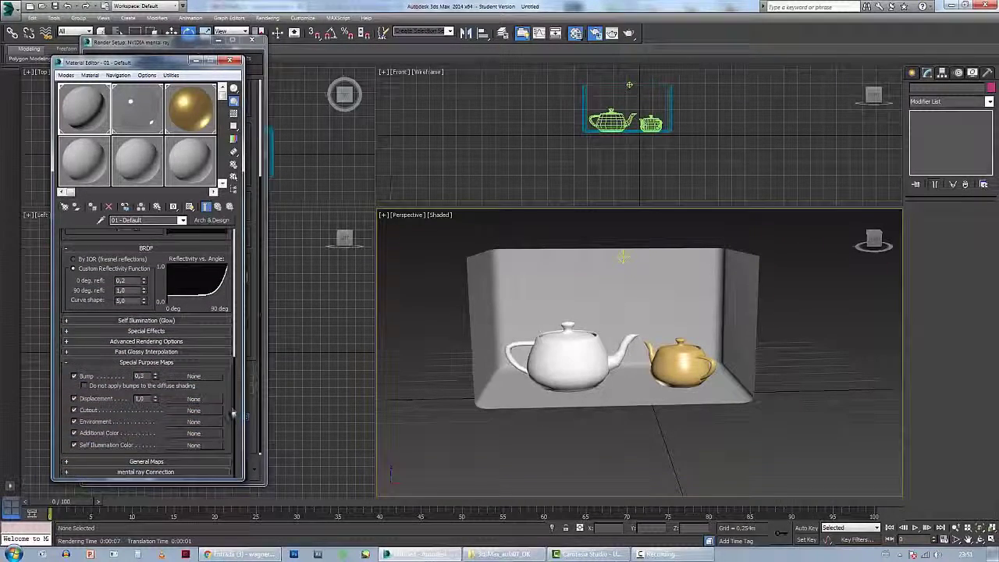
pyautogui.click(145, 331)
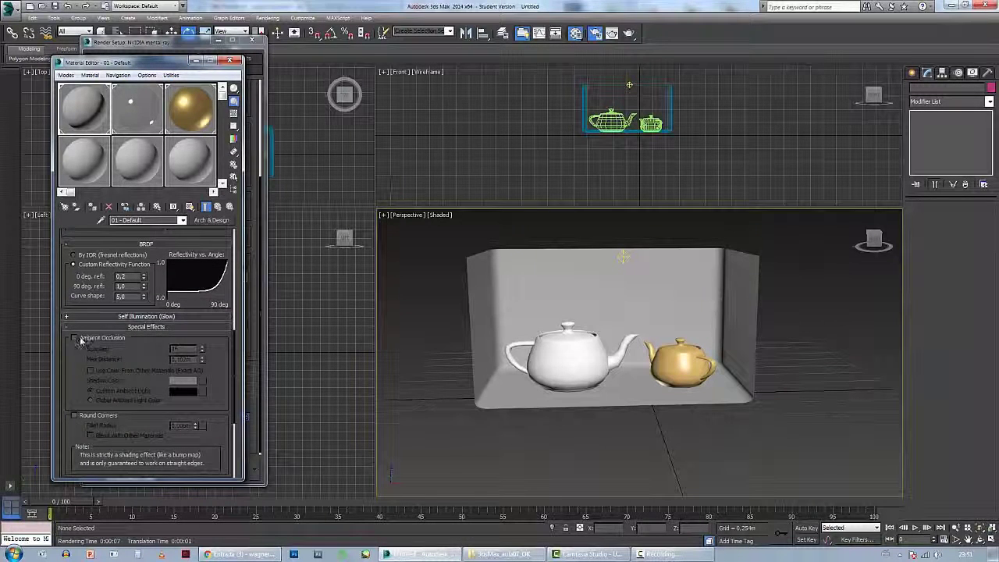
pyautogui.click(122, 337)
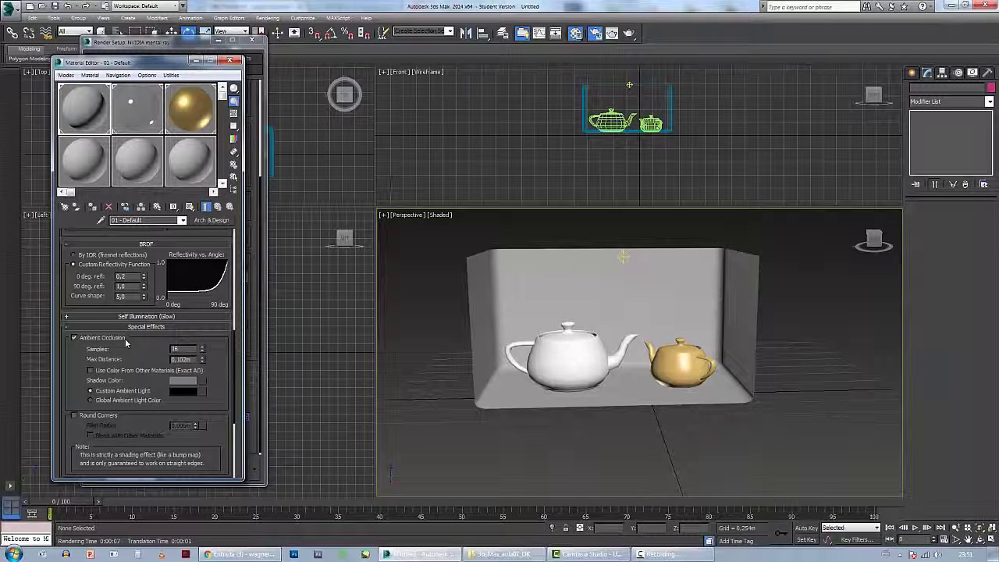
# - Render the Perspective view with ambient occlusion, discard the incomplete clone and keep a minimized clone of the finished frame
pyautogui.click(266, 440)
pyautogui.click(208, 469)
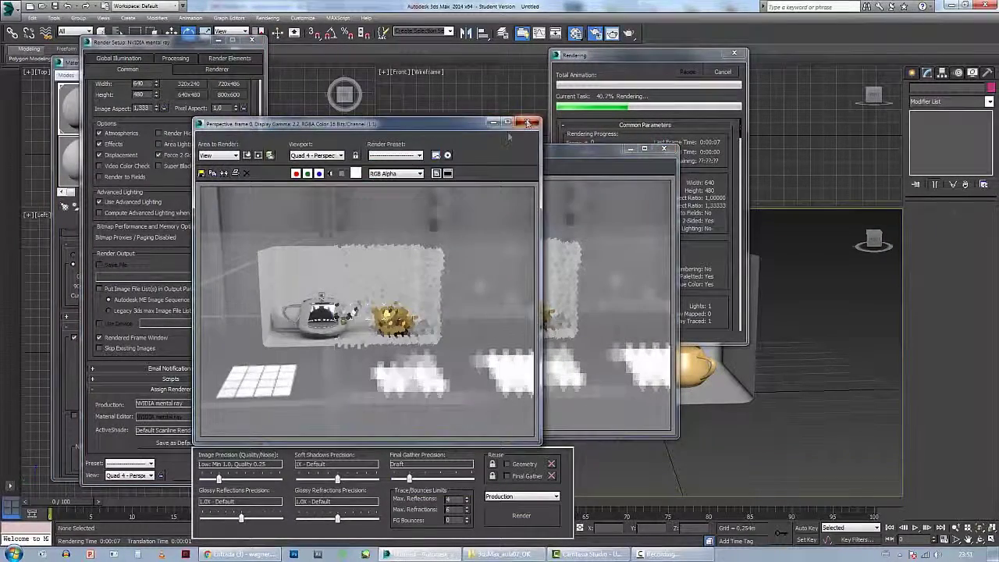
pyautogui.click(654, 145)
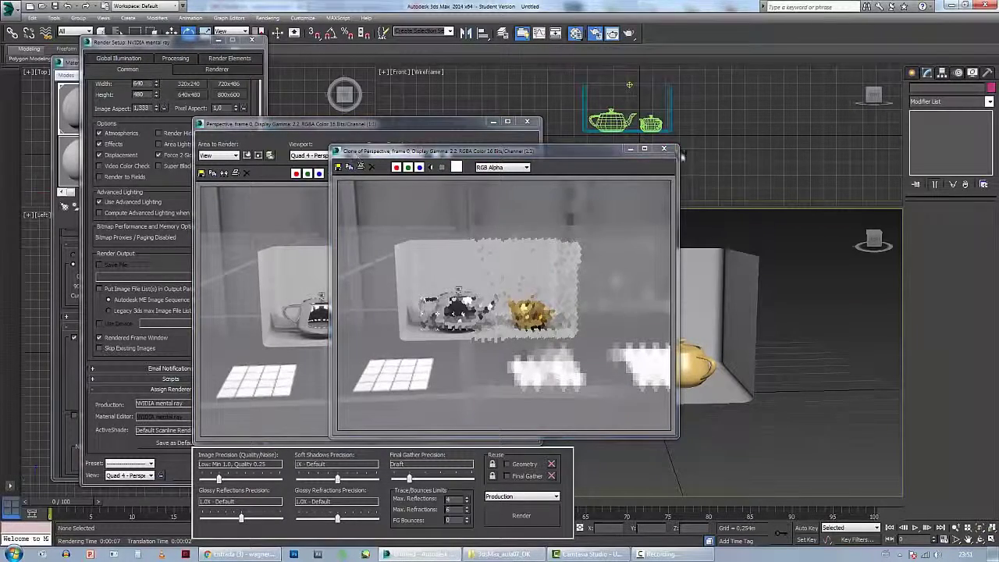
pyautogui.click(668, 150)
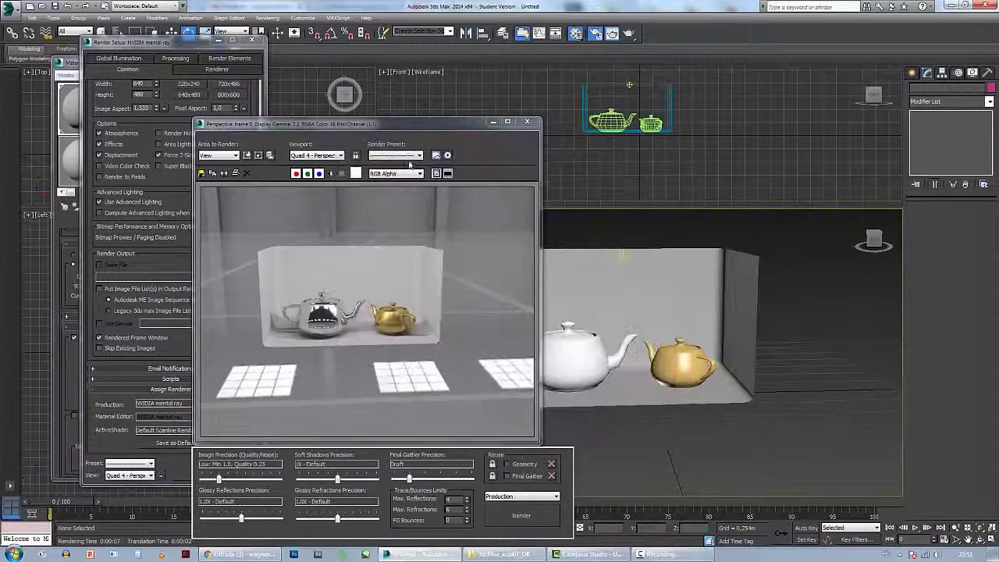
pyautogui.click(224, 173)
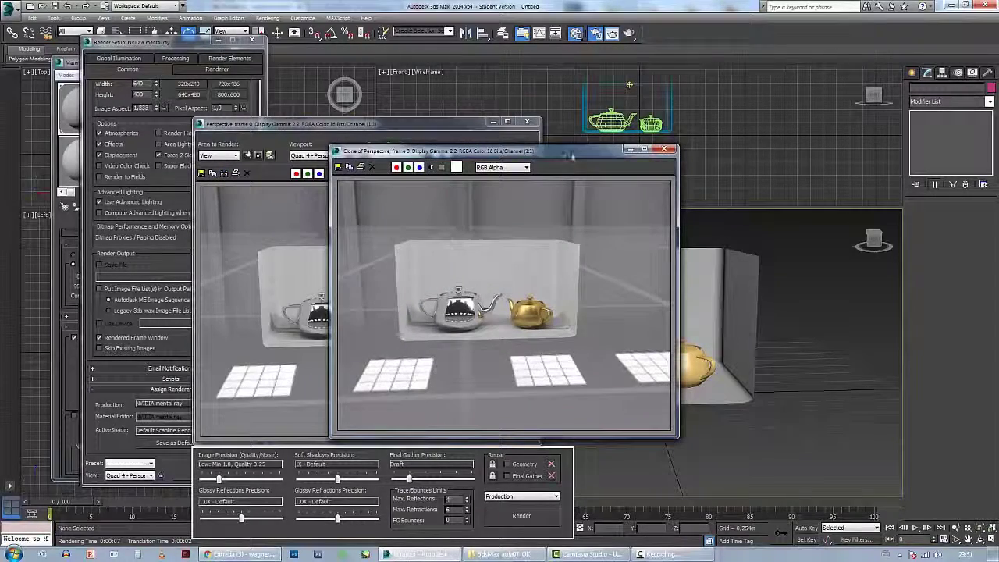
pyautogui.click(665, 149)
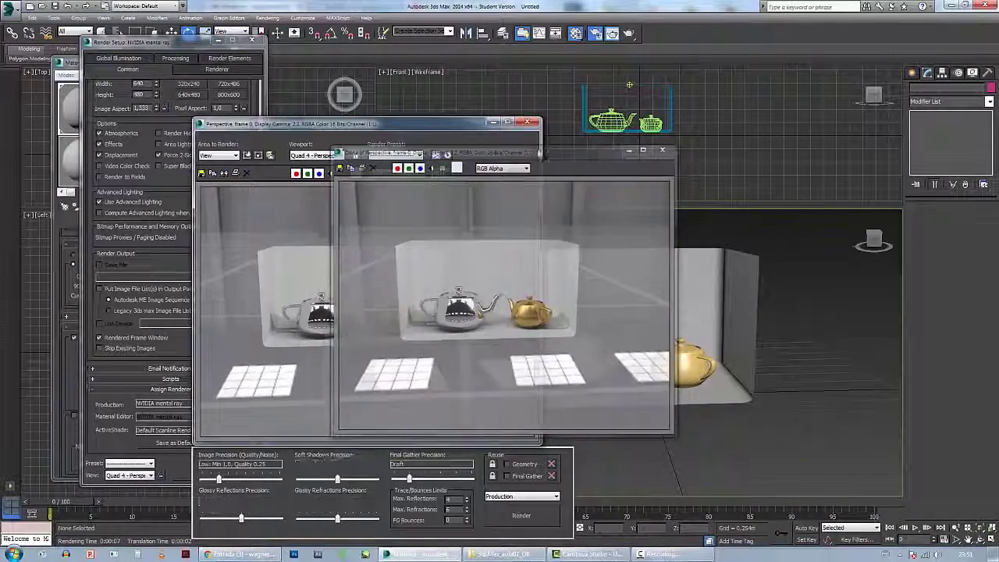
pyautogui.click(528, 123)
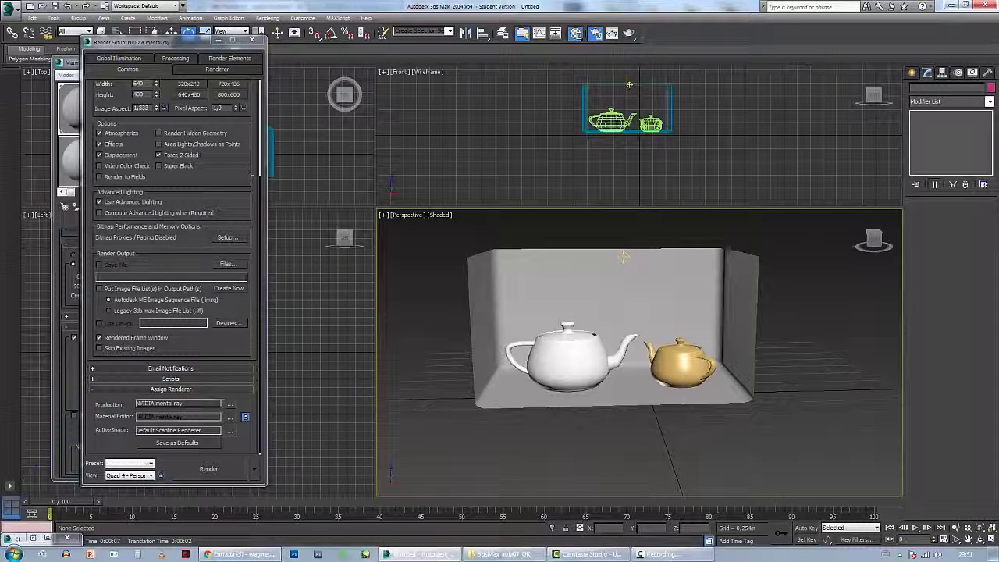
# - Set the 01 - Default material's ambient occlusion samples to 26 and render the Perspective view again
pyautogui.moveTo(68, 69); pyautogui.dragTo(146, 69)
pyautogui.scroll(2, 180, 342)
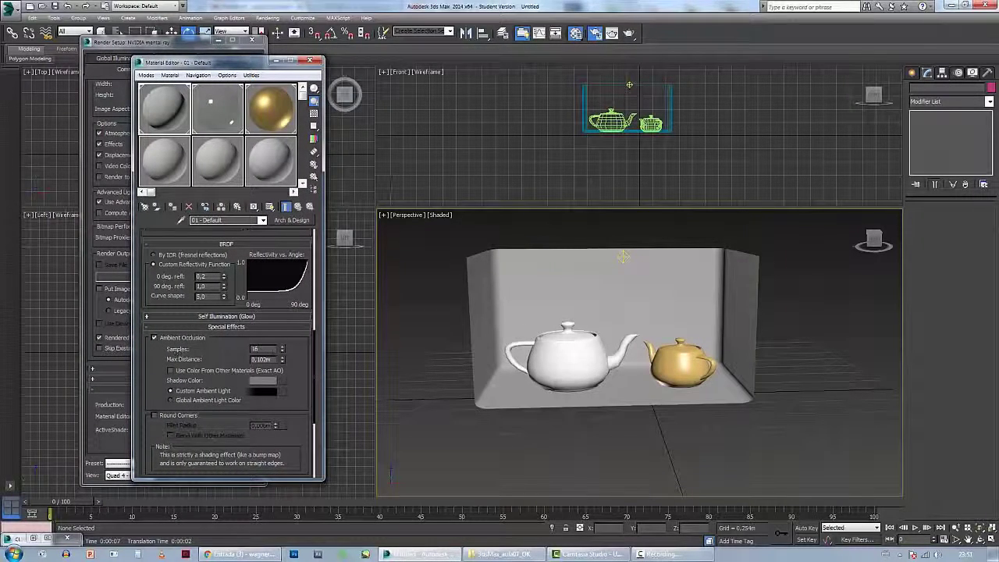
pyautogui.write('25')
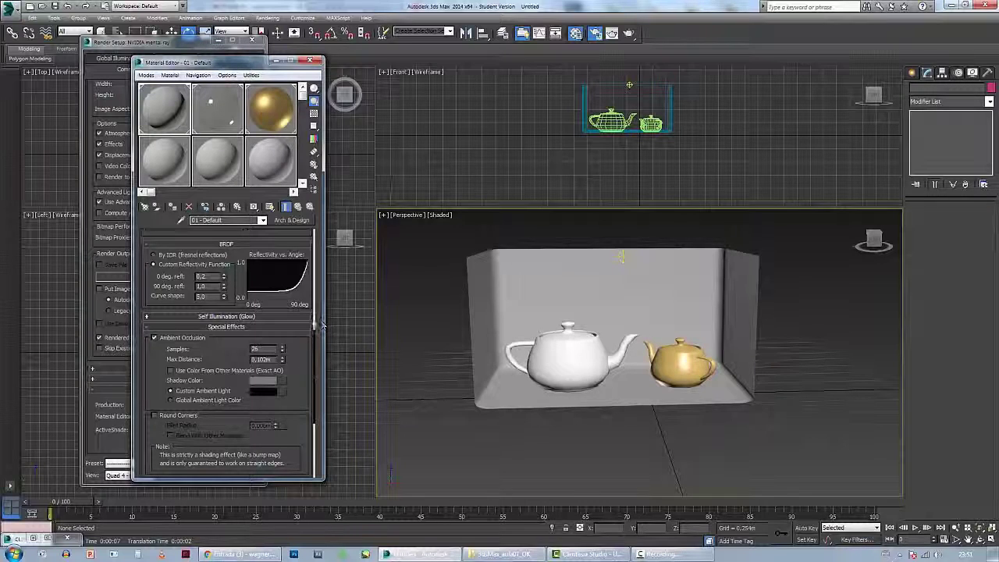
pyautogui.moveTo(315, 331); pyautogui.dragTo(313, 410)
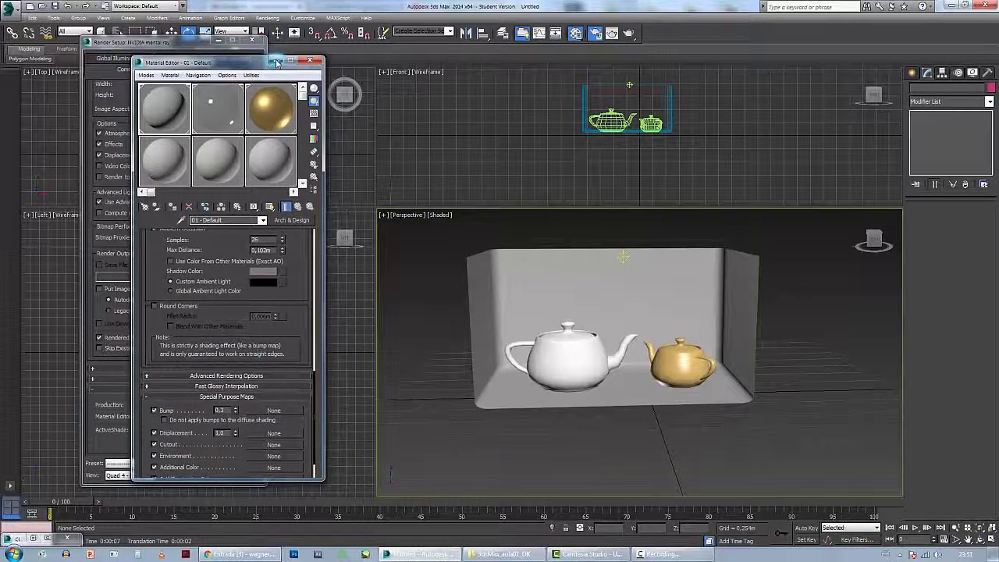
pyautogui.click(310, 60)
pyautogui.click(205, 470)
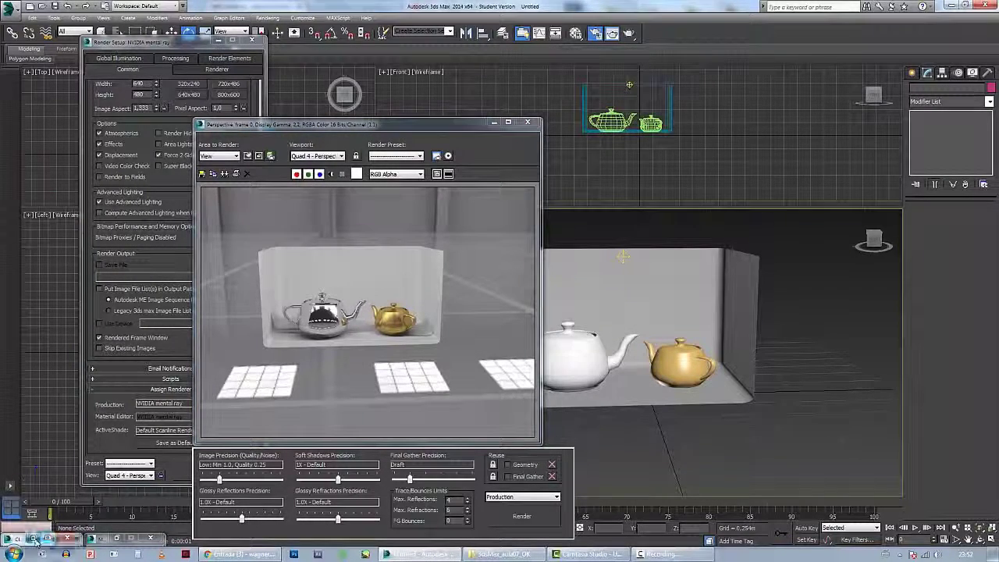
# - Compare the saved ambient occlusion clone side by side with the 26-sample render, and put both windows away
pyautogui.click(224, 174)
pyautogui.moveTo(480, 157); pyautogui.dragTo(571, 150)
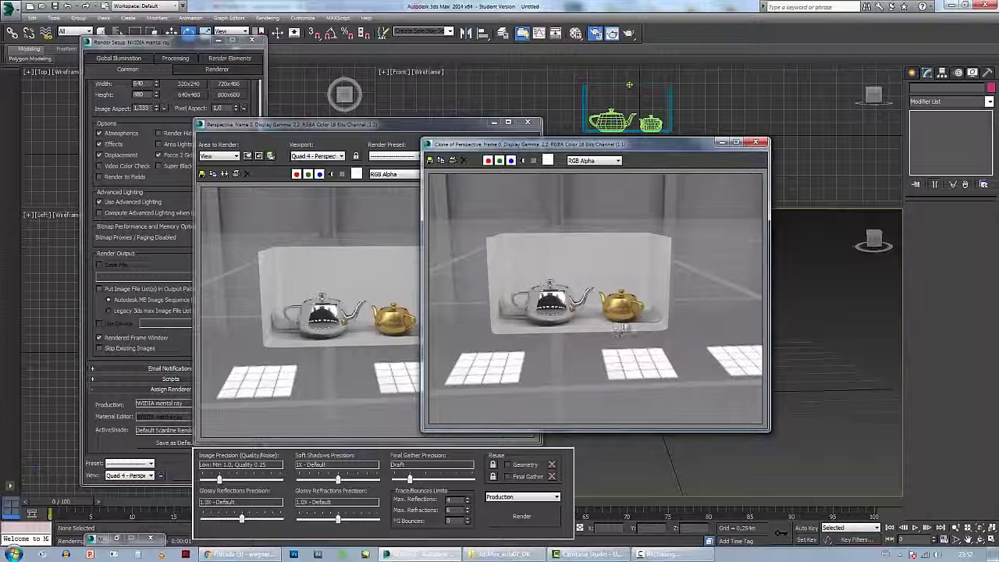
pyautogui.click(755, 144)
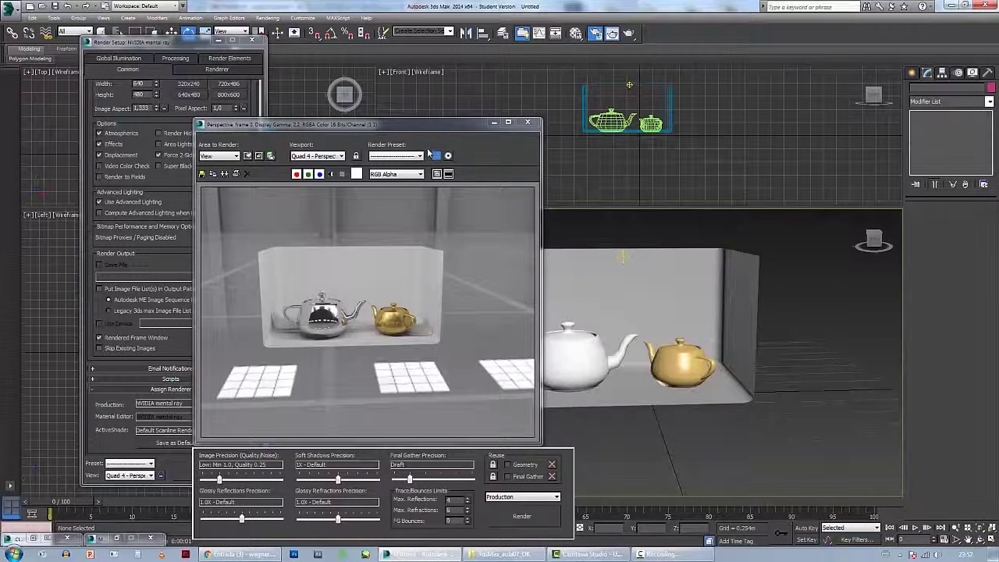
pyautogui.click(493, 123)
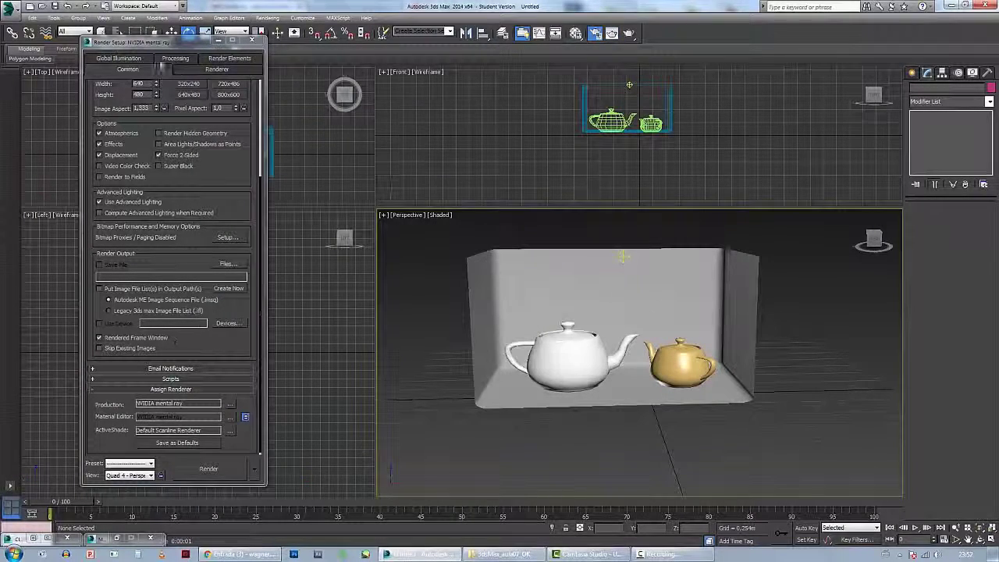
# - Set the 01 - Default material's ambient occlusion samples to 36 and minimize the Material Editor
pyautogui.click(118, 539)
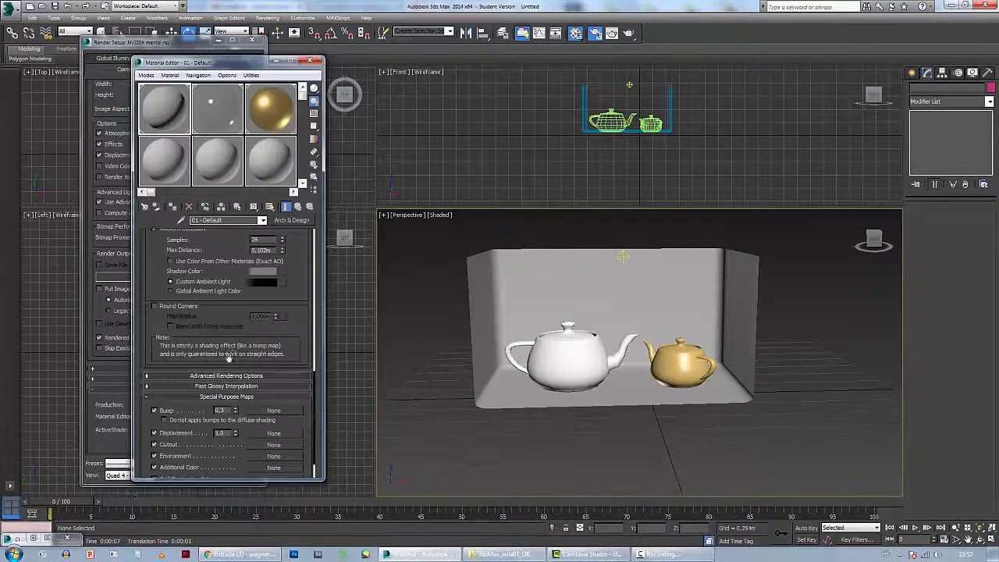
pyautogui.scroll(3, 314, 312)
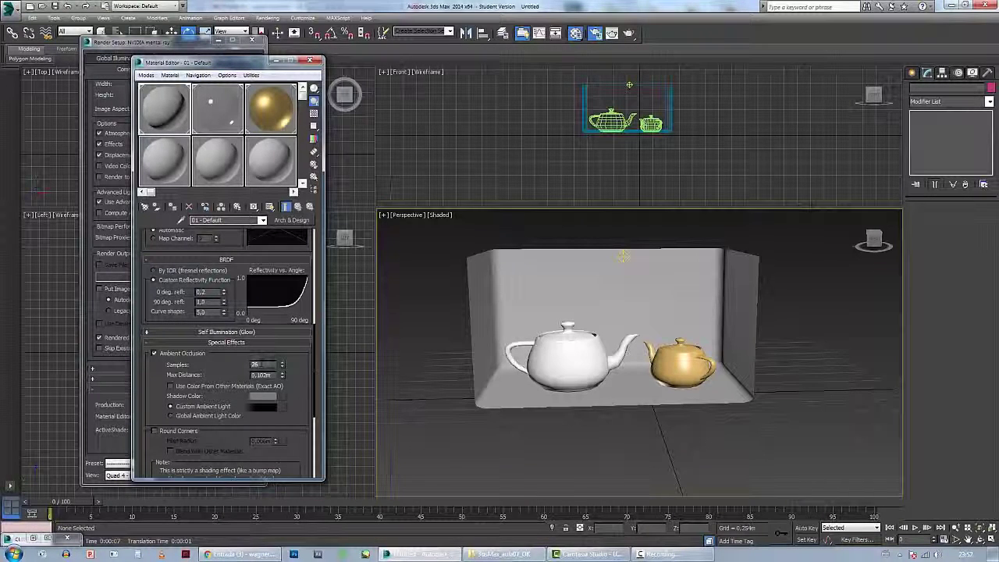
pyautogui.doubleClick(264, 365)
pyautogui.write('36')
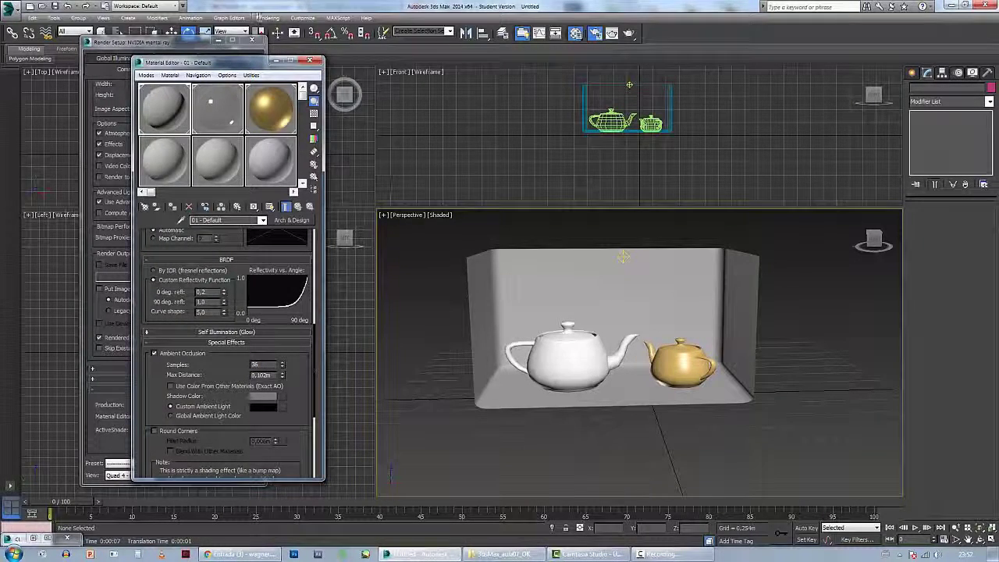
pyautogui.click(277, 62)
# - Set the mental ray area omni light's area samples to 20 in both U and V, and deselect the light
pyautogui.click(623, 257)
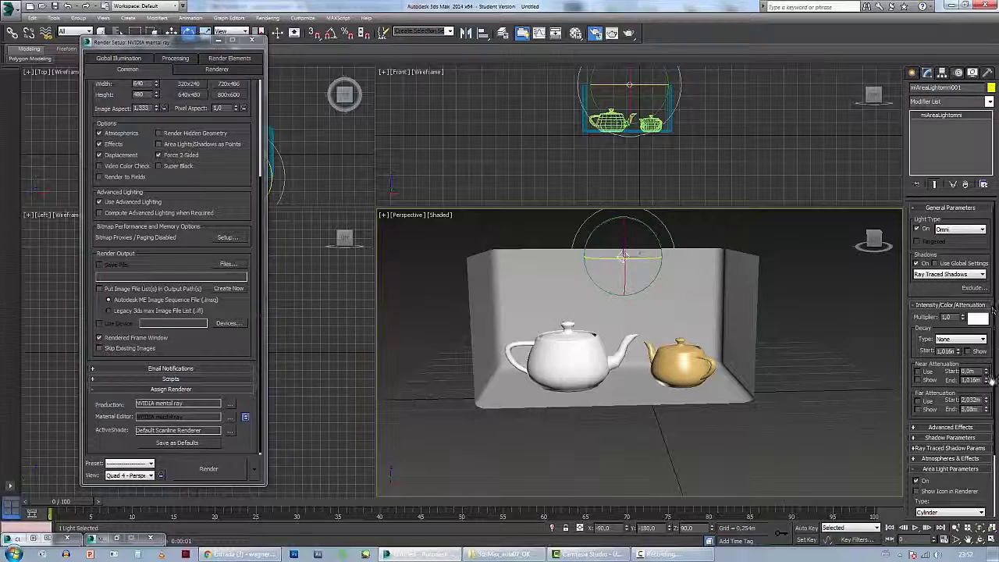
pyautogui.moveTo(994, 282); pyautogui.dragTo(994, 392)
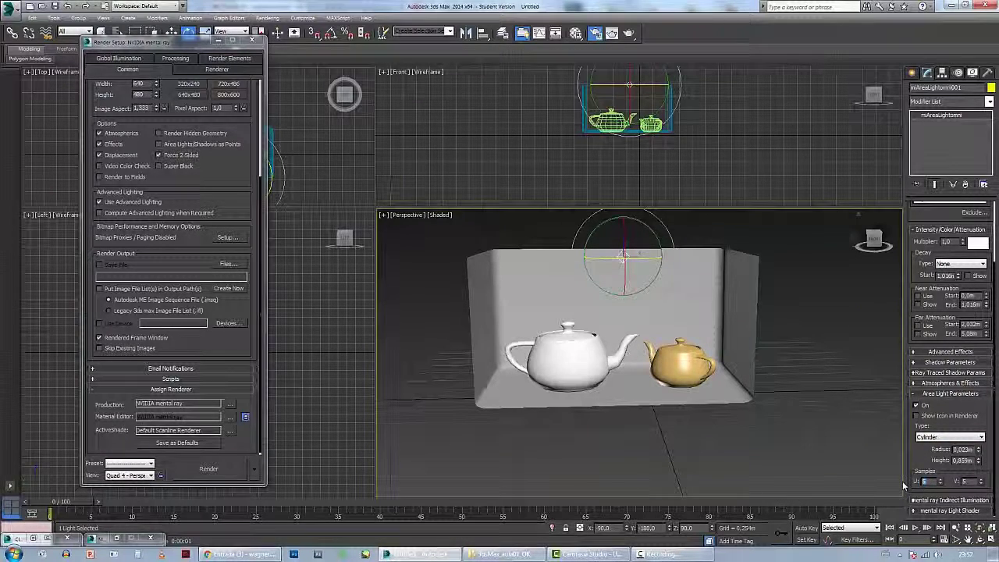
pyautogui.write('20')
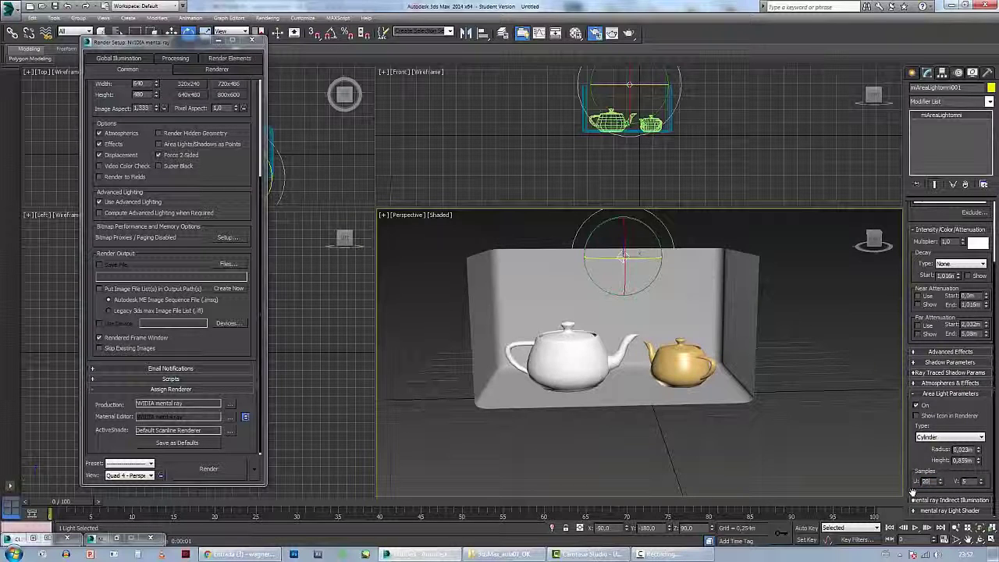
pyautogui.press('Tab')
pyautogui.write('20')
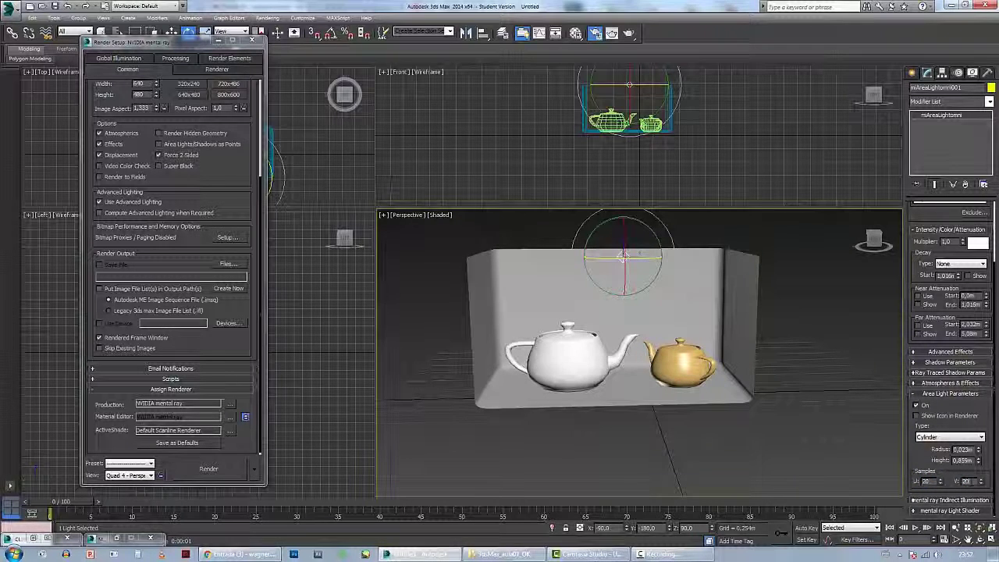
pyautogui.click(841, 425)
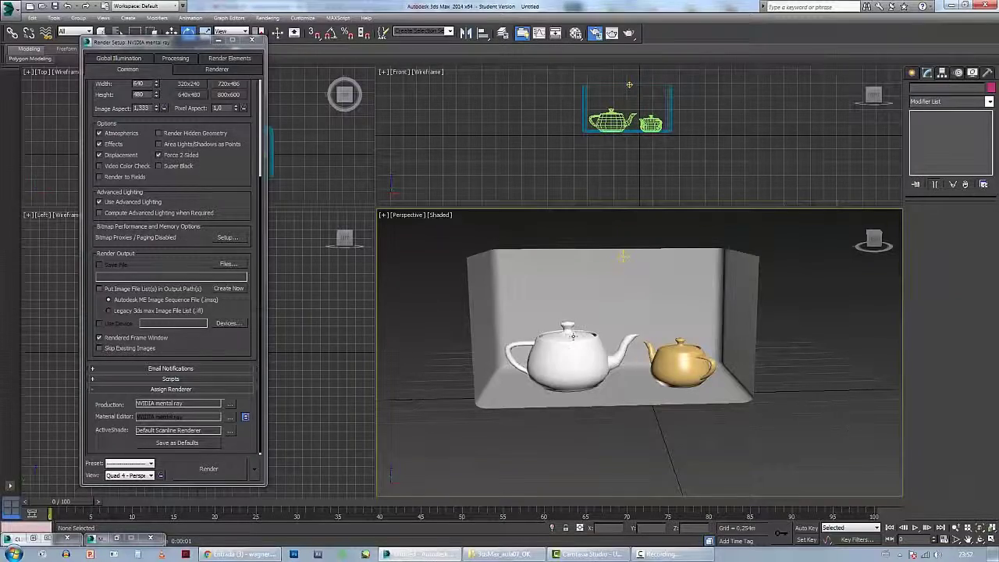
# - Render a close-up of the two teapots in the Perspective view
pyautogui.scroll(2, 573, 337)
pyautogui.scroll(-2, 573, 337)
pyautogui.scroll(4, 573, 336)
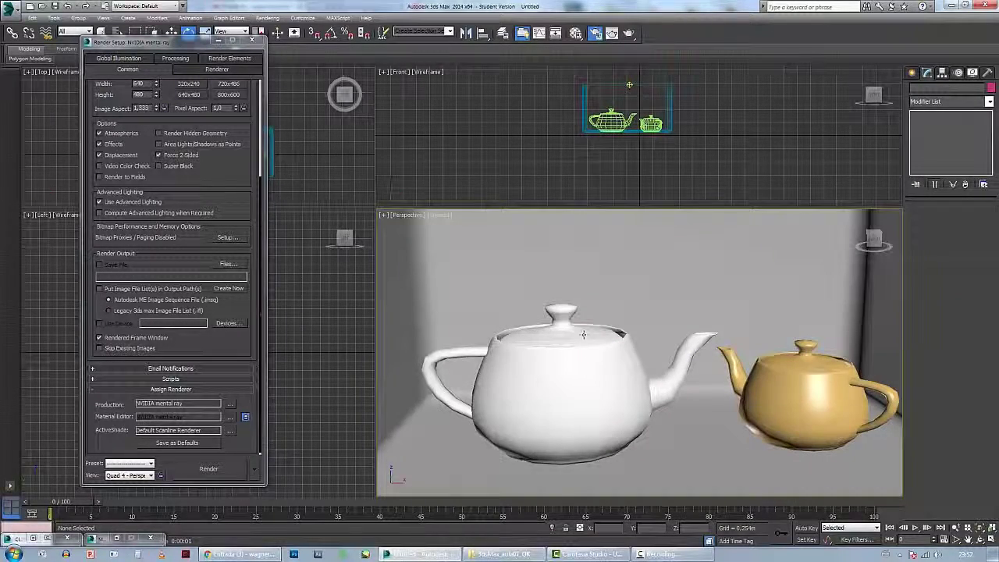
pyautogui.click(208, 470)
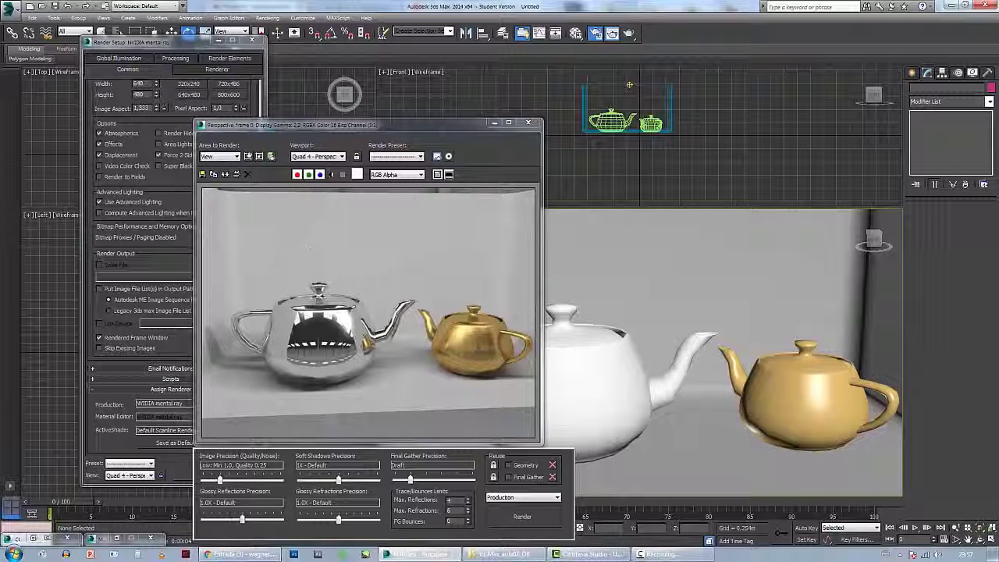
pyautogui.click(160, 155)
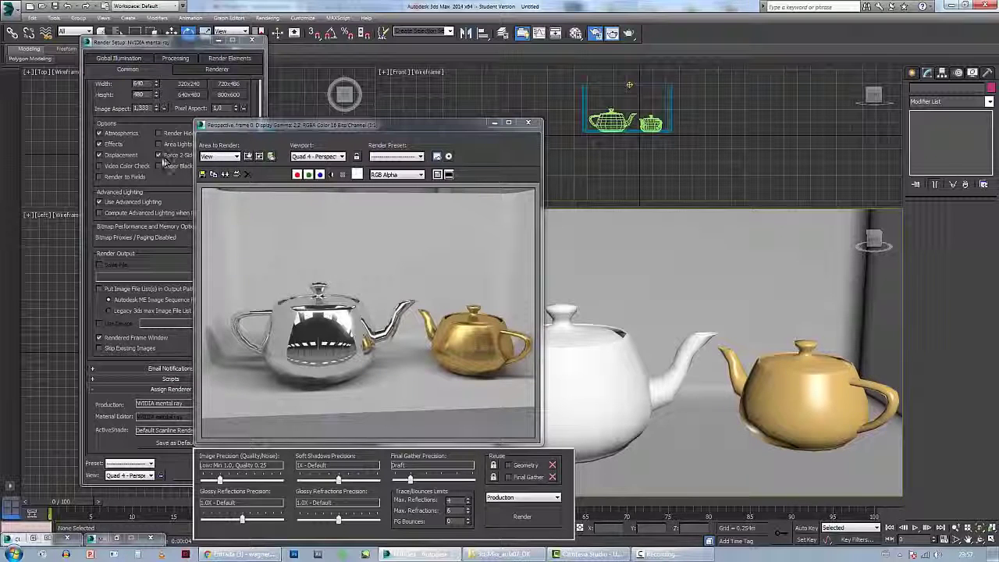